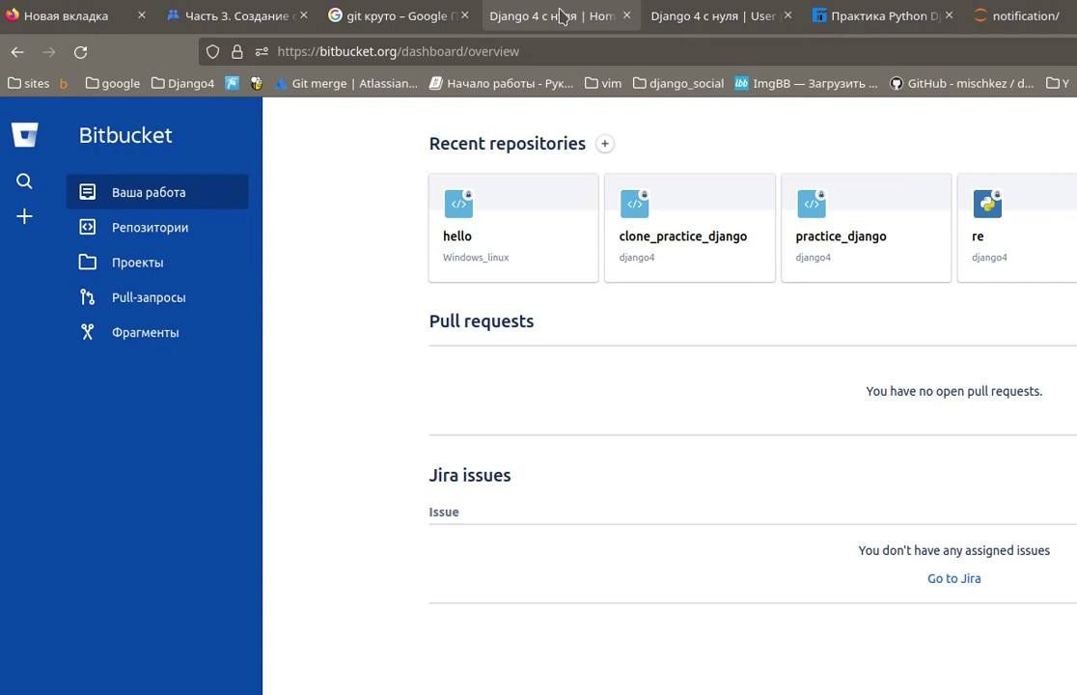
Step: View the home page of the local Django site at 127.0.0.1:8011 and the profile page of user 2
left_click(557, 17)
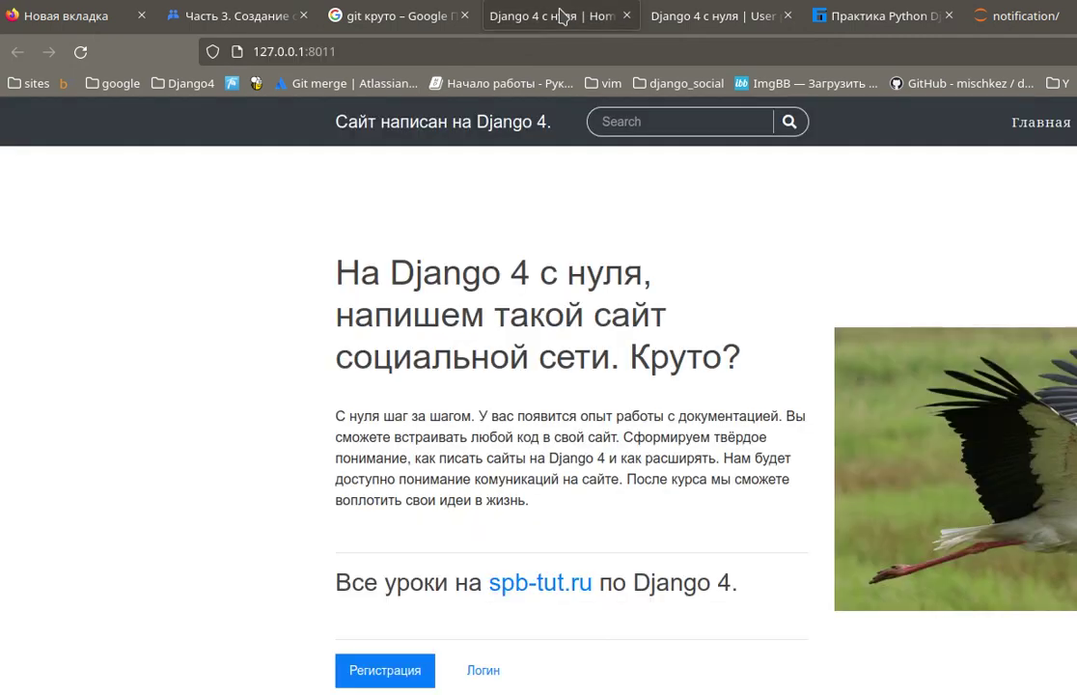
left_click(715, 16)
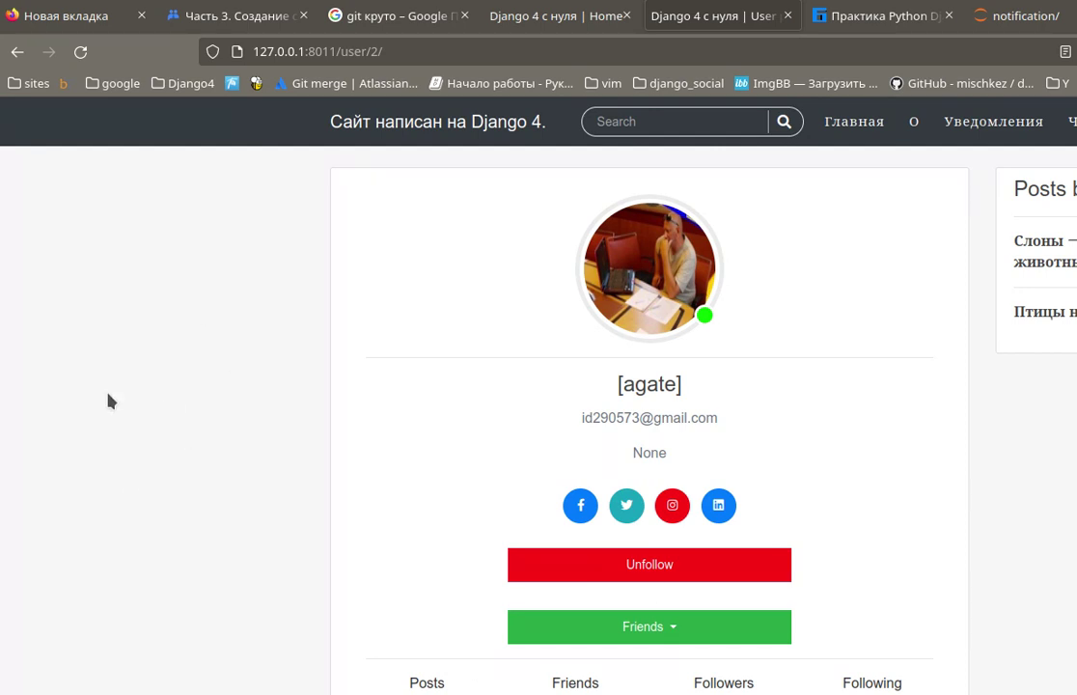
Step: View the Django4SocialNetworkProjects folder in the file manager, and switch to the godot_social_network project's settings.py in Visual Studio Code
left_click(21, 97)
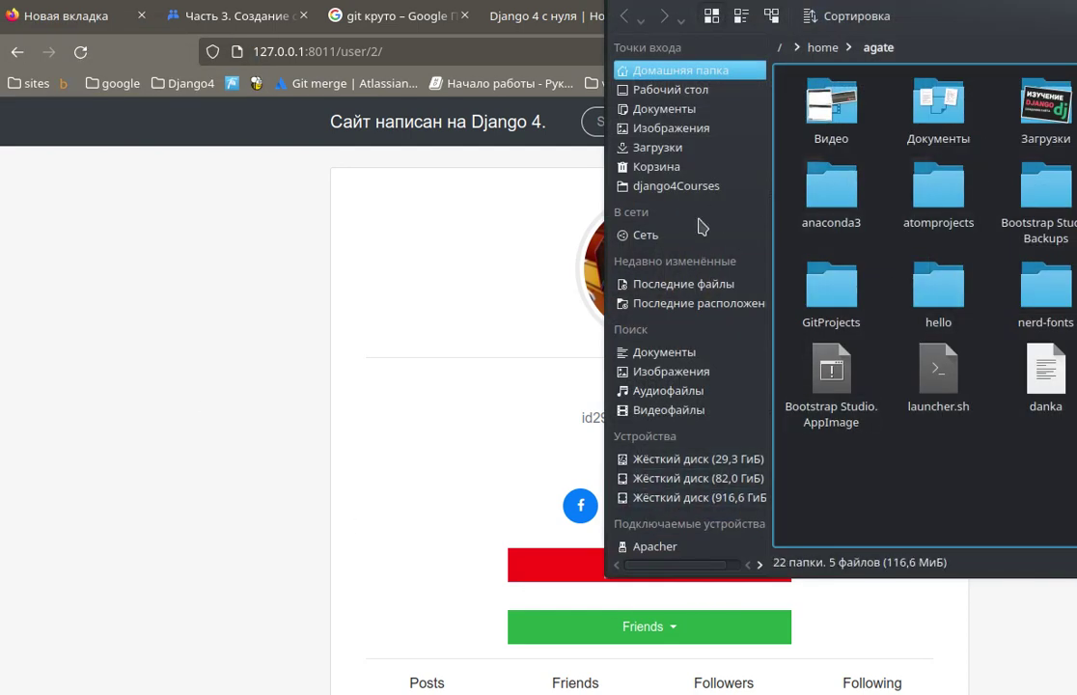
left_click(1071, 192)
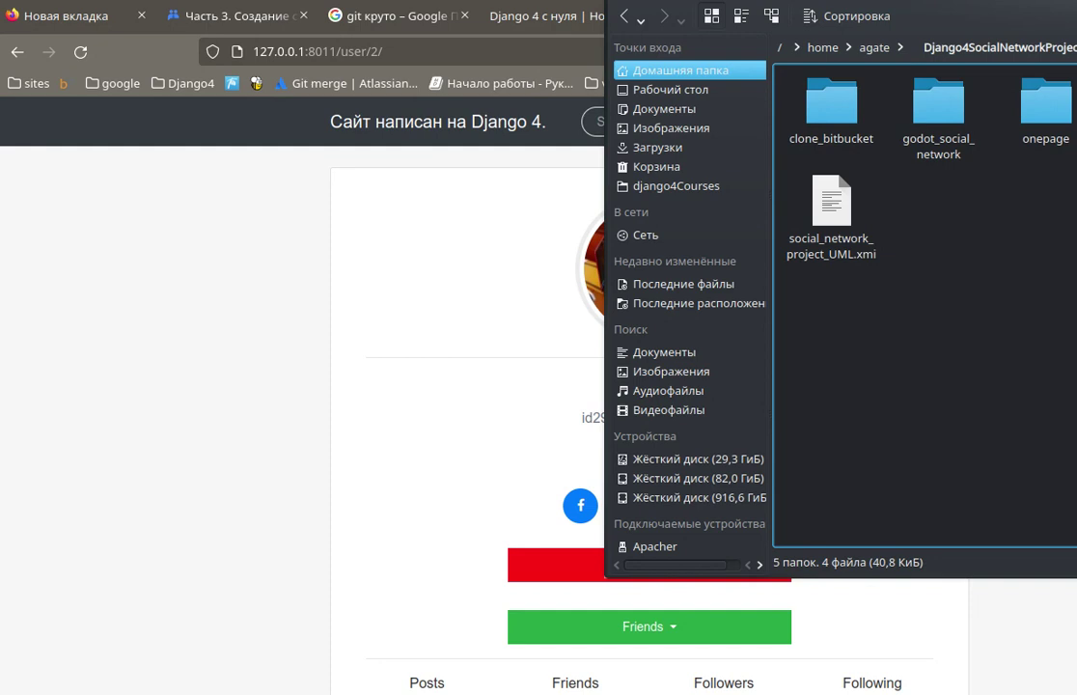
key("alt+Tab")
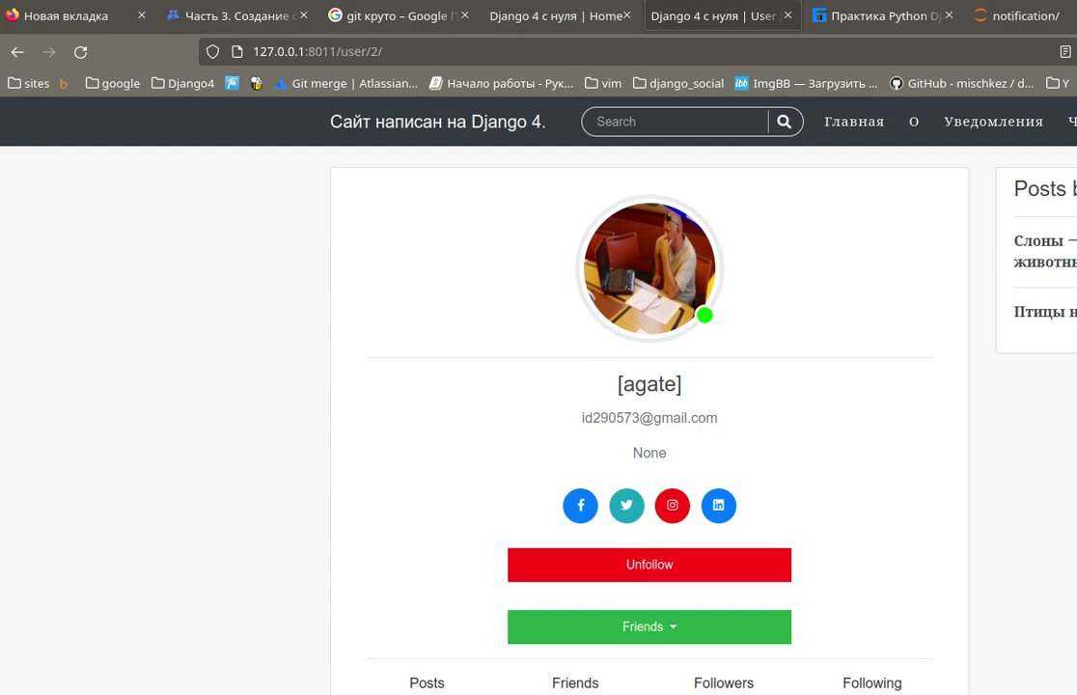
key("ctrl+F9")
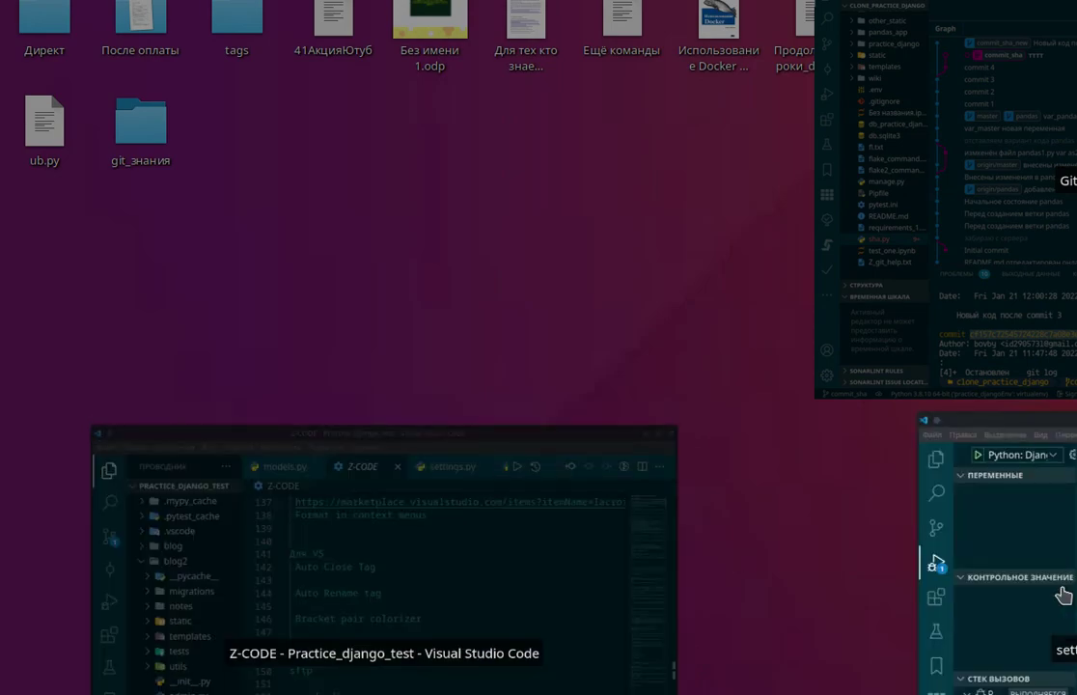
left_click(928, 519)
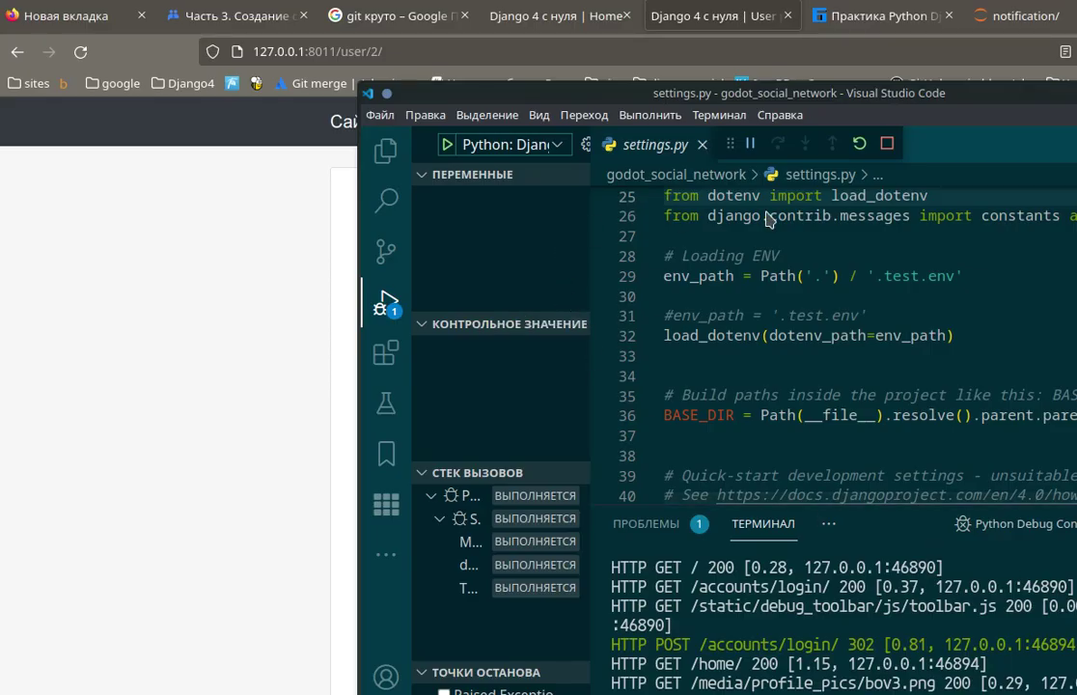
Step: Switch to the clone_practice_django project, open blog/views.py and select the whole PostCreateView class
key("alt+Tab")
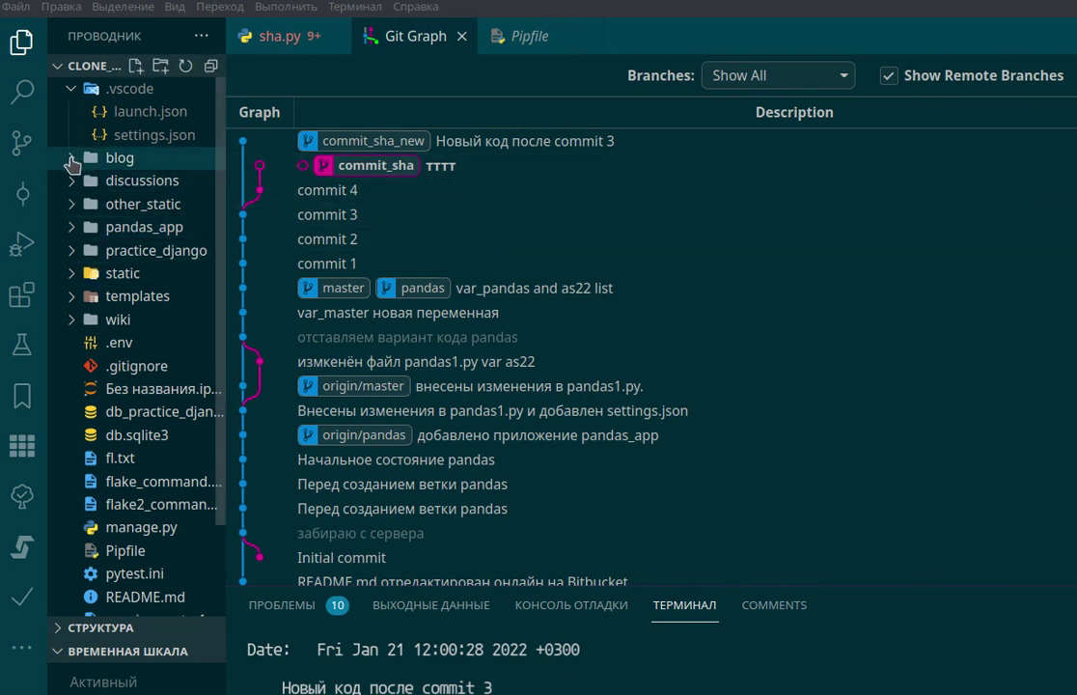
left_click(73, 164)
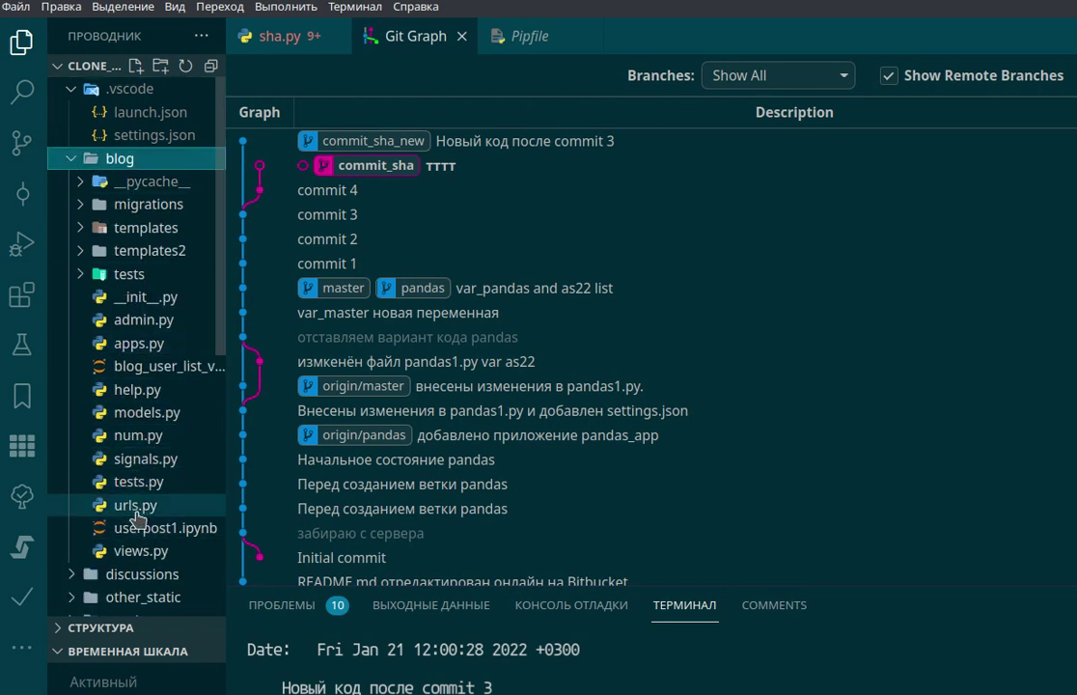
left_click(140, 551)
scroll(811, 385, "down", 5)
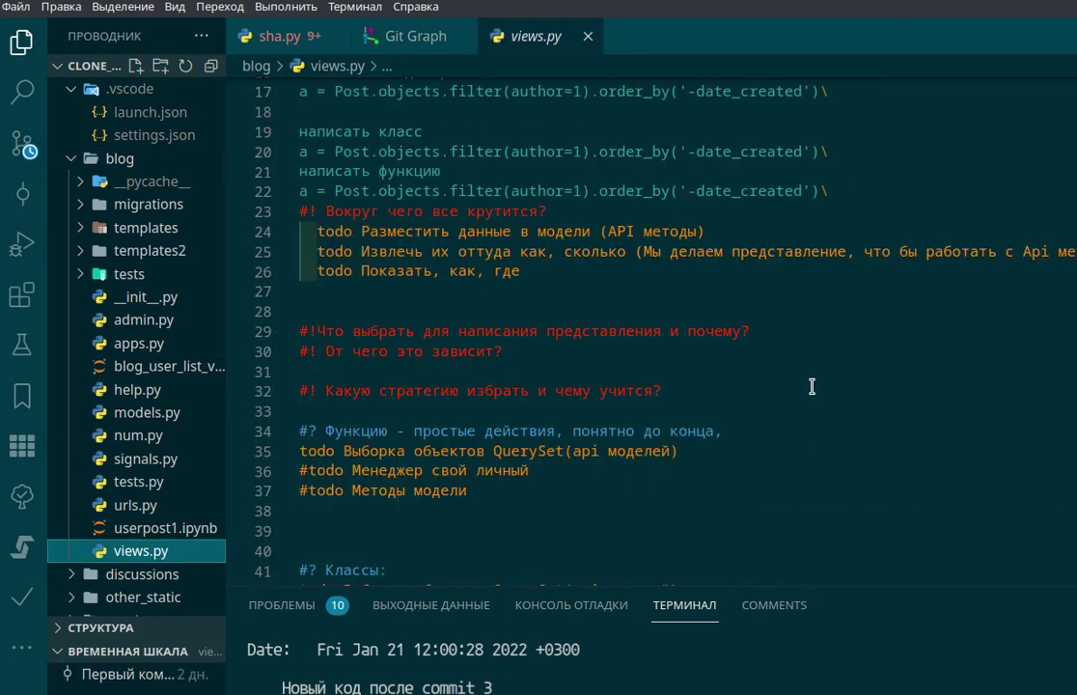
scroll(812, 386, "down", 20)
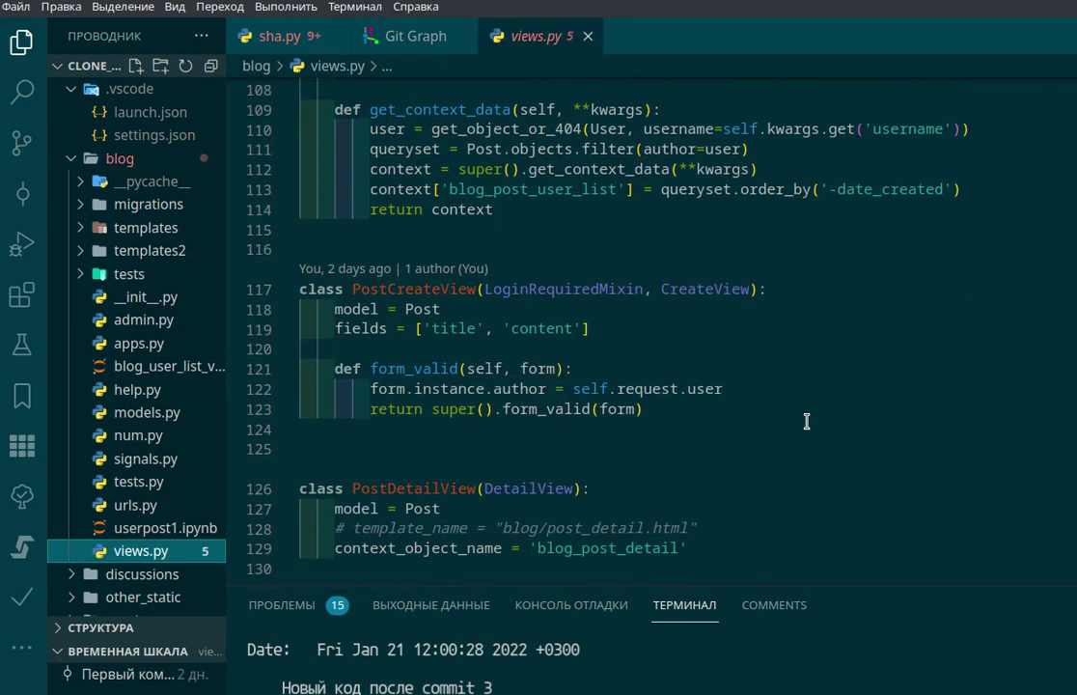
scroll(806, 422, "down", 3)
scroll(784, 420, "up", 3)
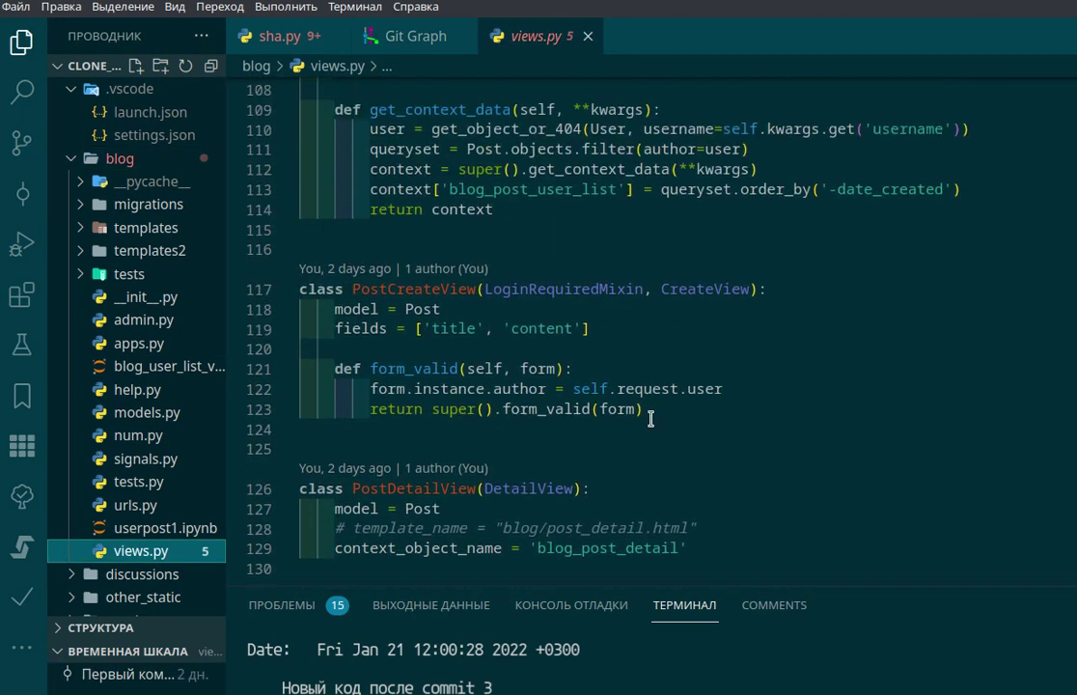
left_click_drag(650, 418, 222, 281)
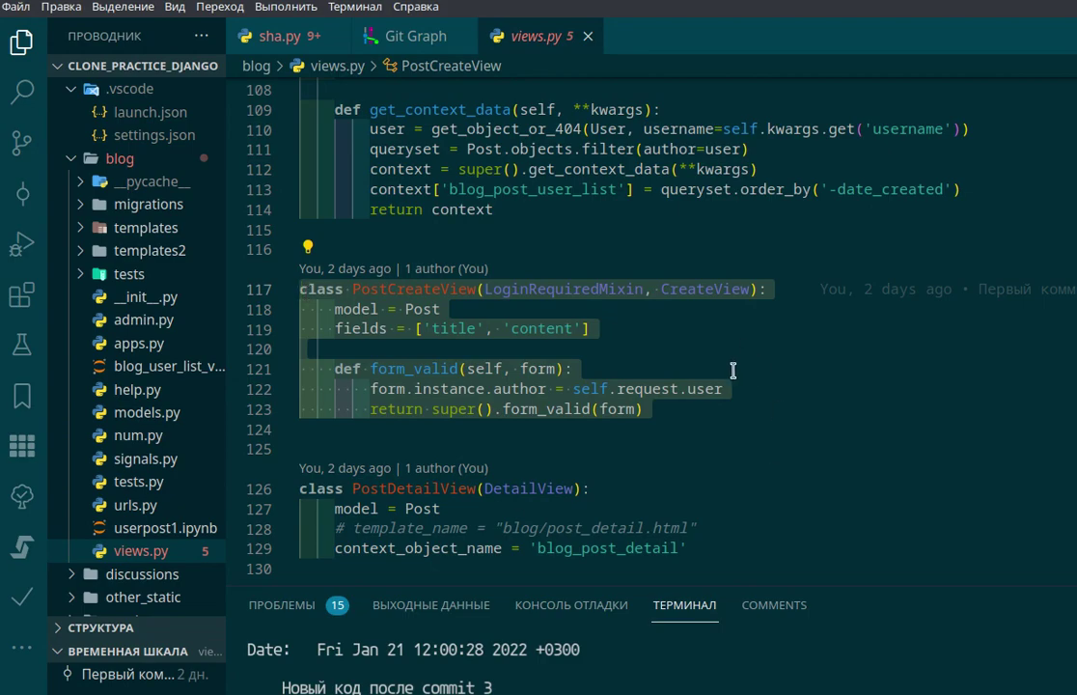
Step: Switch to Firefox, search Google for django in a new tab, and open the official site's documentation
key("alt+Tab")
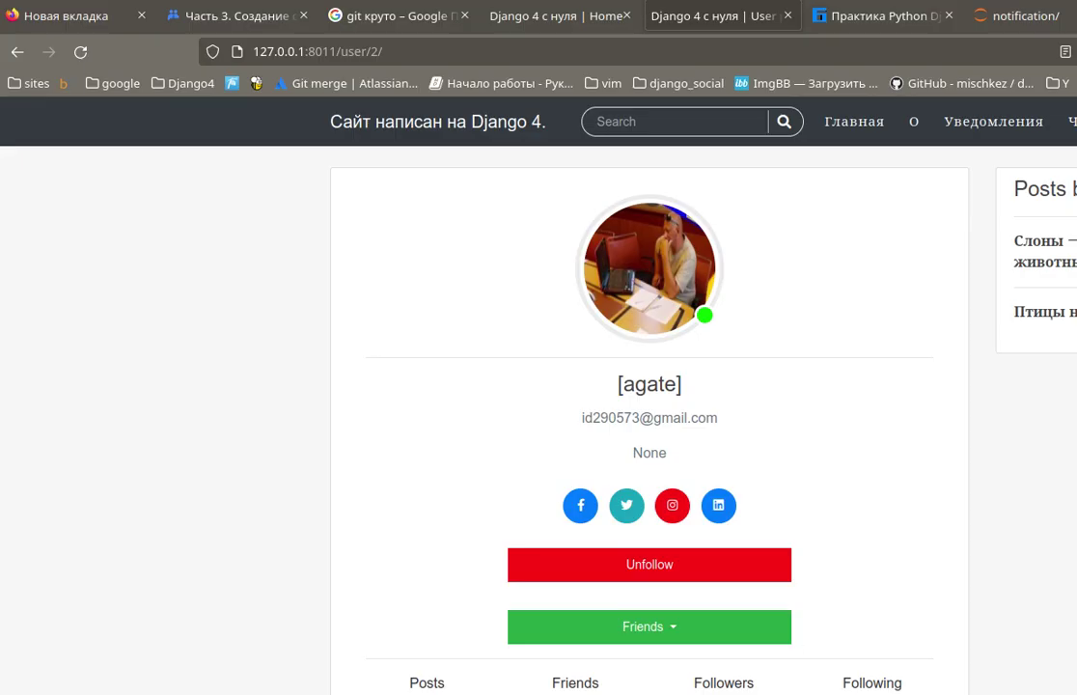
key("ctrl+t")
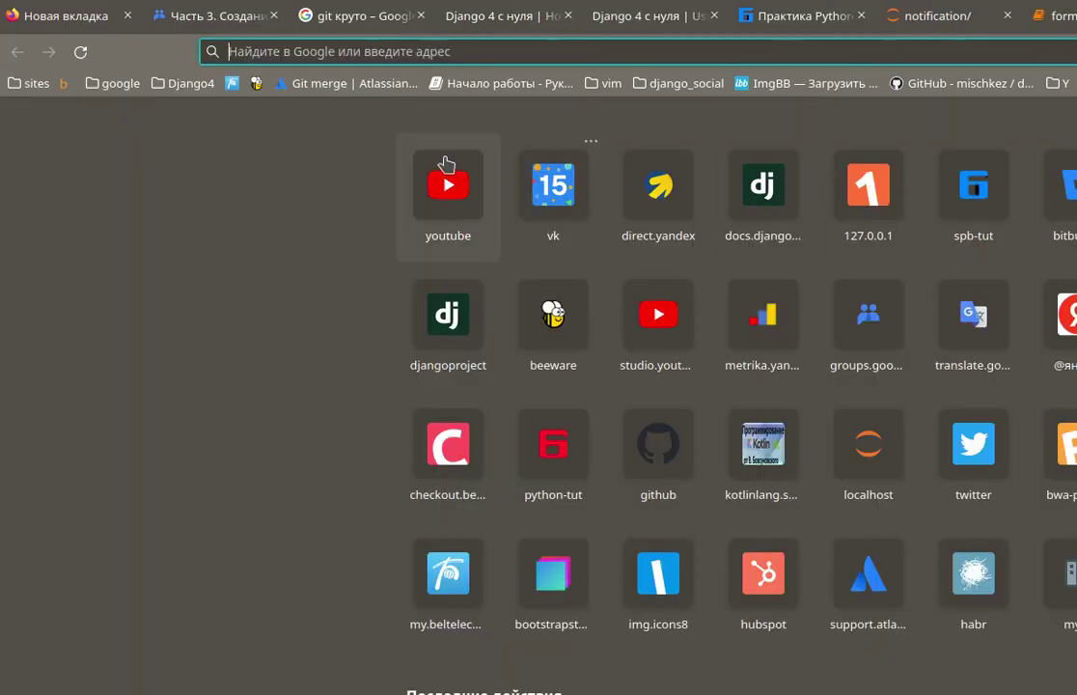
left_click(381, 48)
type("django")
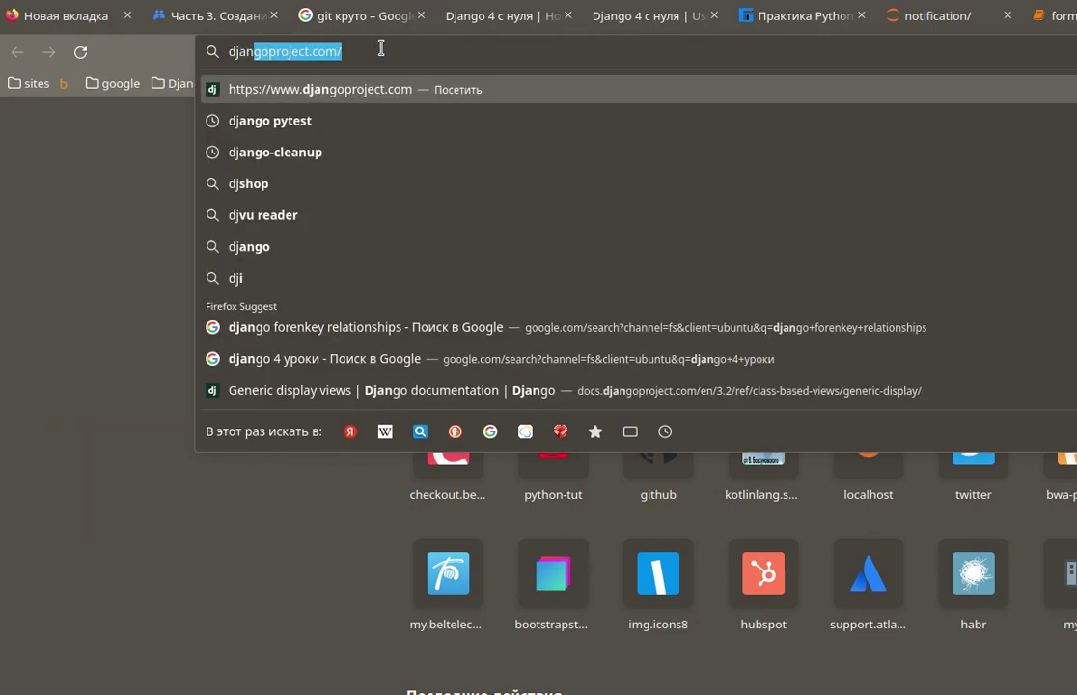
key("Delete")
key("Return")
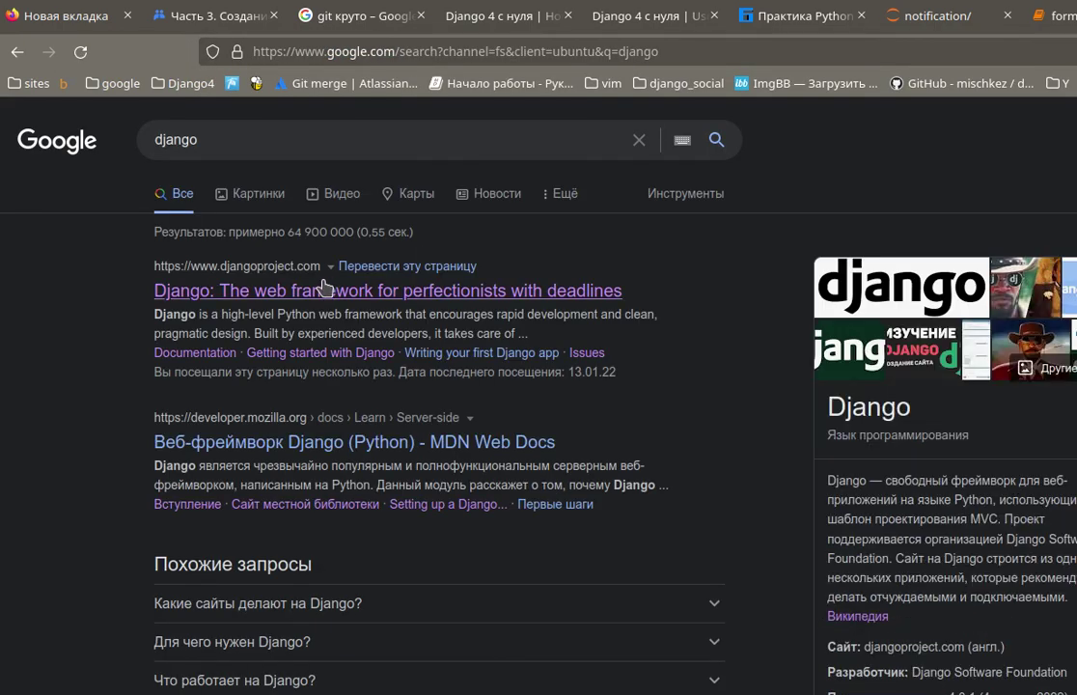
left_click(324, 287)
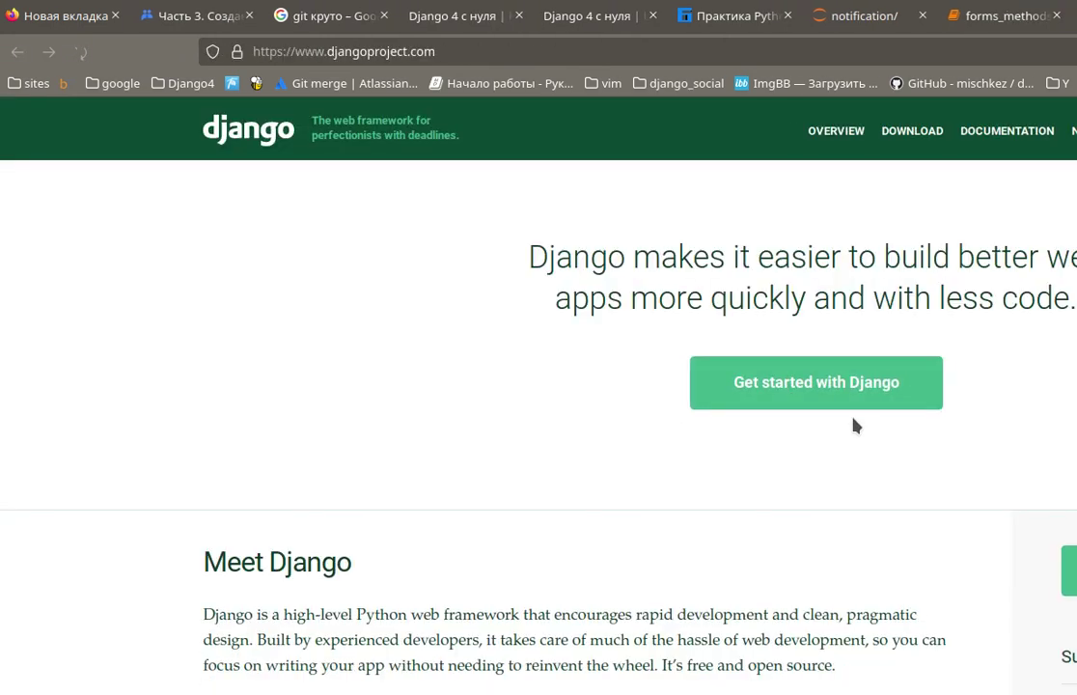
left_click(997, 133)
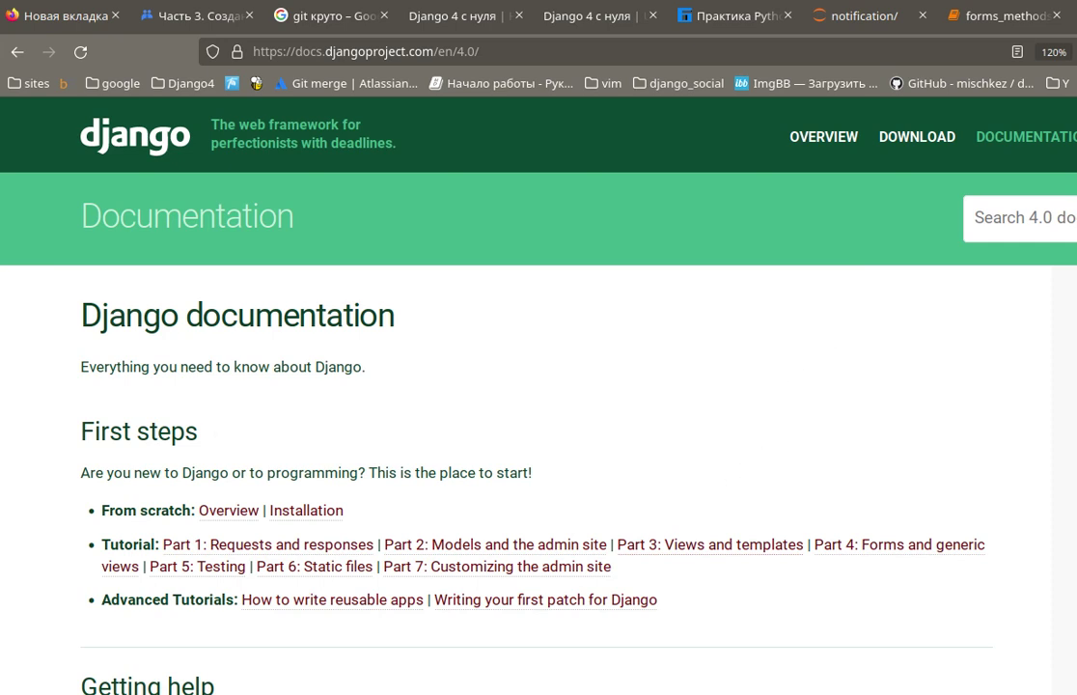
Step: Switch back to the clone_practice_django project, open discussions/views.py and examine its view classes and the discussion_create function
key("super")
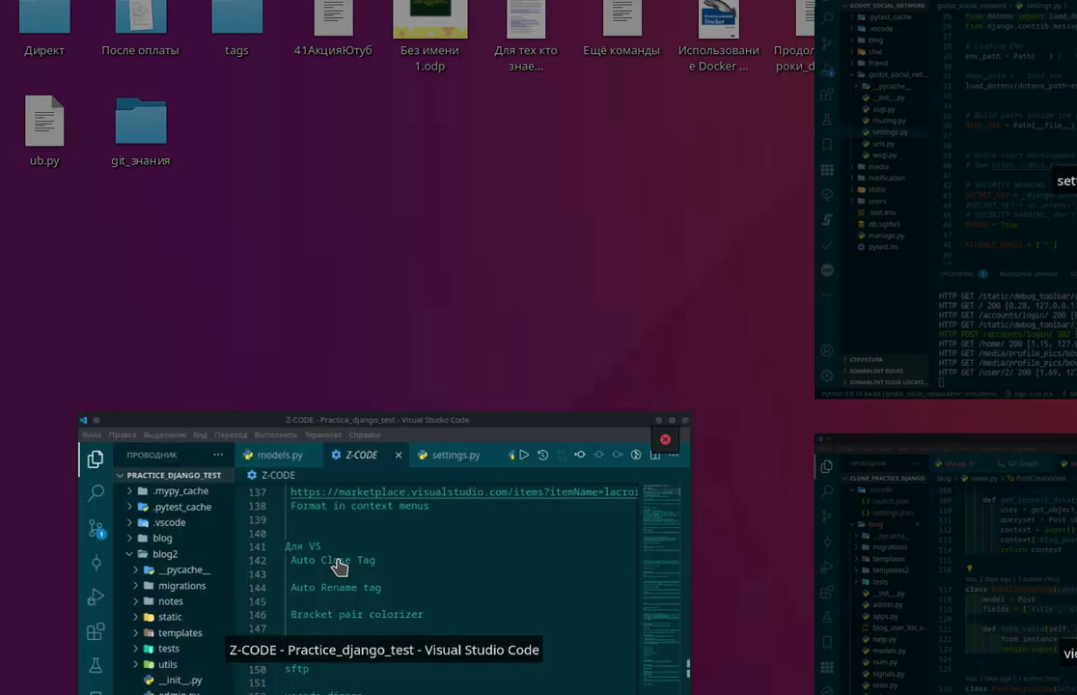
left_click(338, 566)
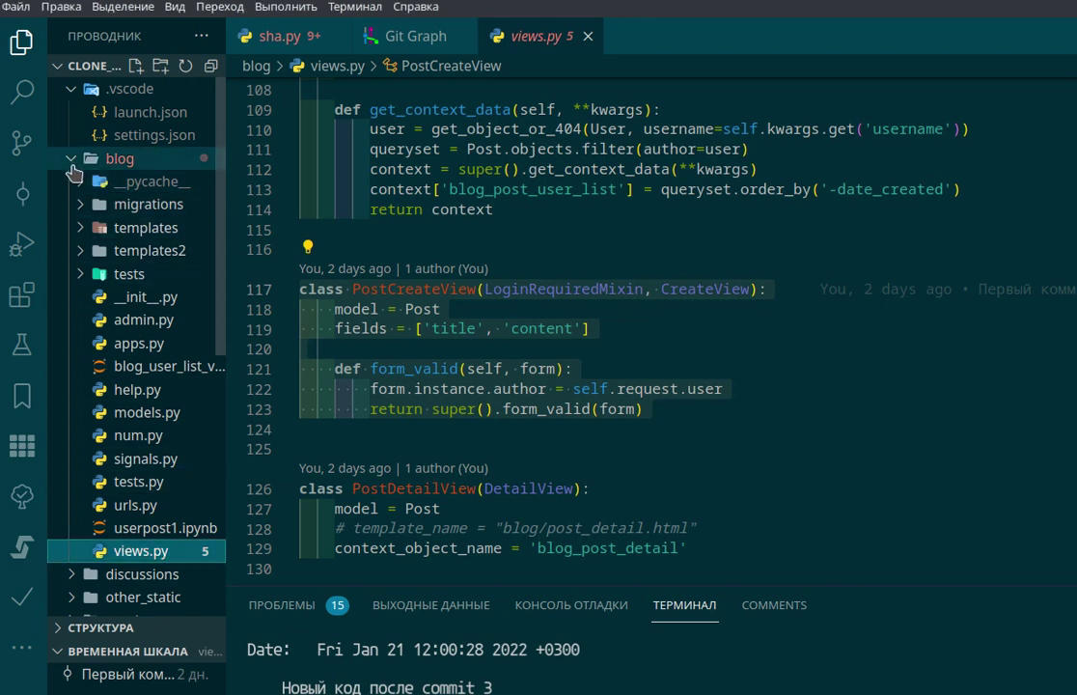
left_click(66, 158)
left_click(66, 179)
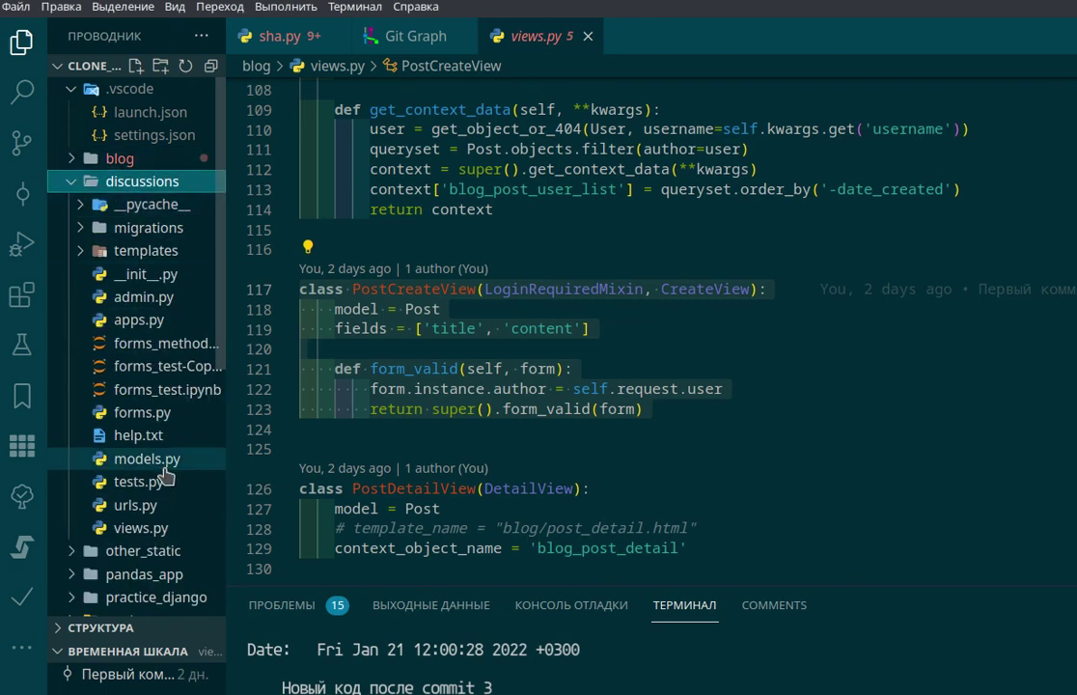
scroll(157, 384, "down", 1)
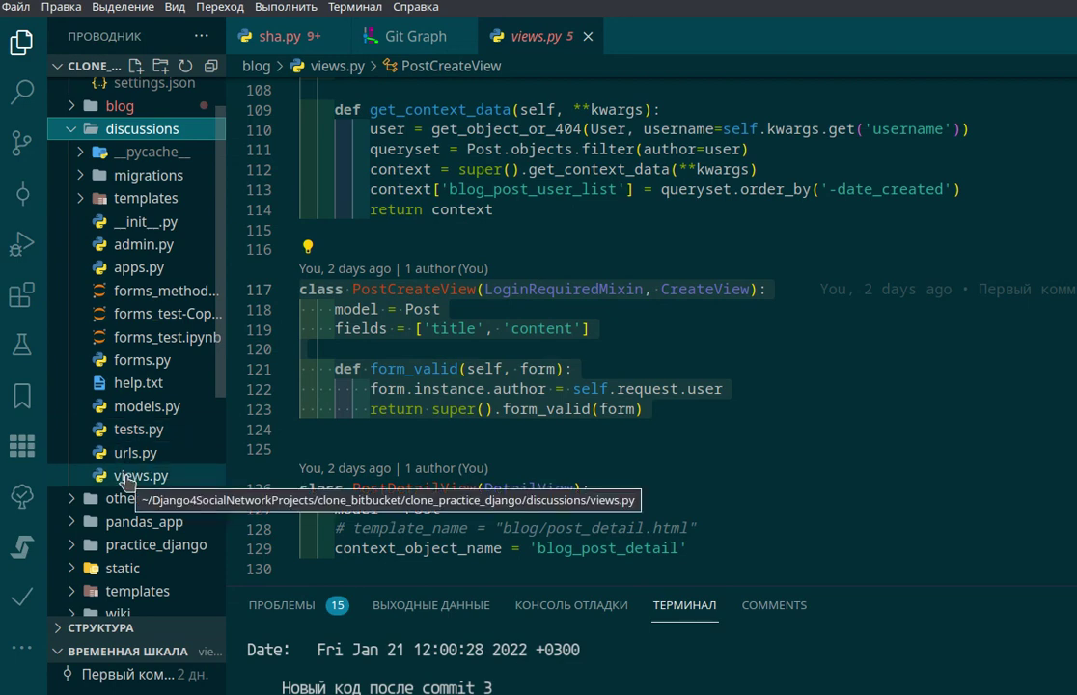
left_click(126, 475)
scroll(846, 338, "down", 18)
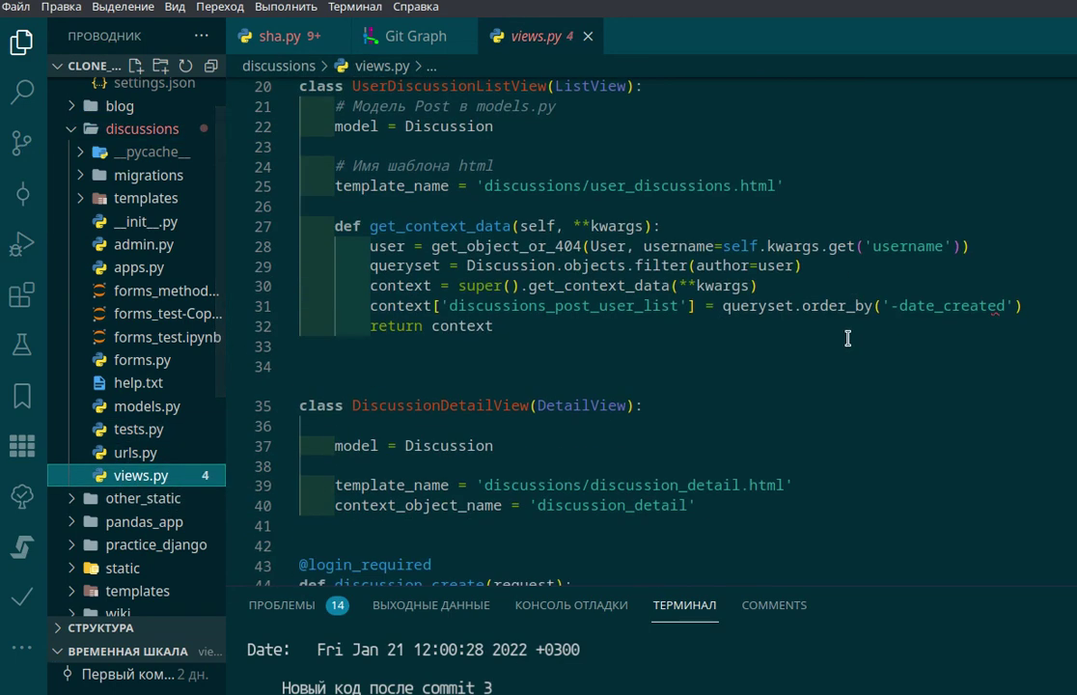
scroll(835, 367, "up", 6)
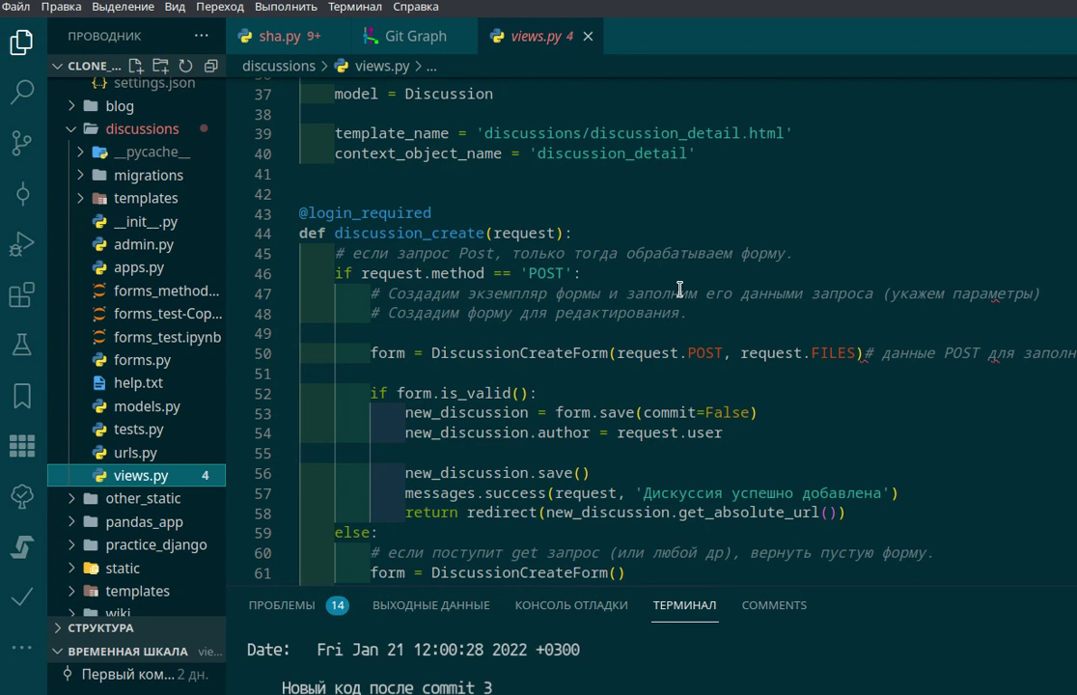
Step: Return to the Django documentation in Firefox and examine the model, view, template and forms sections
key("alt+Tab")
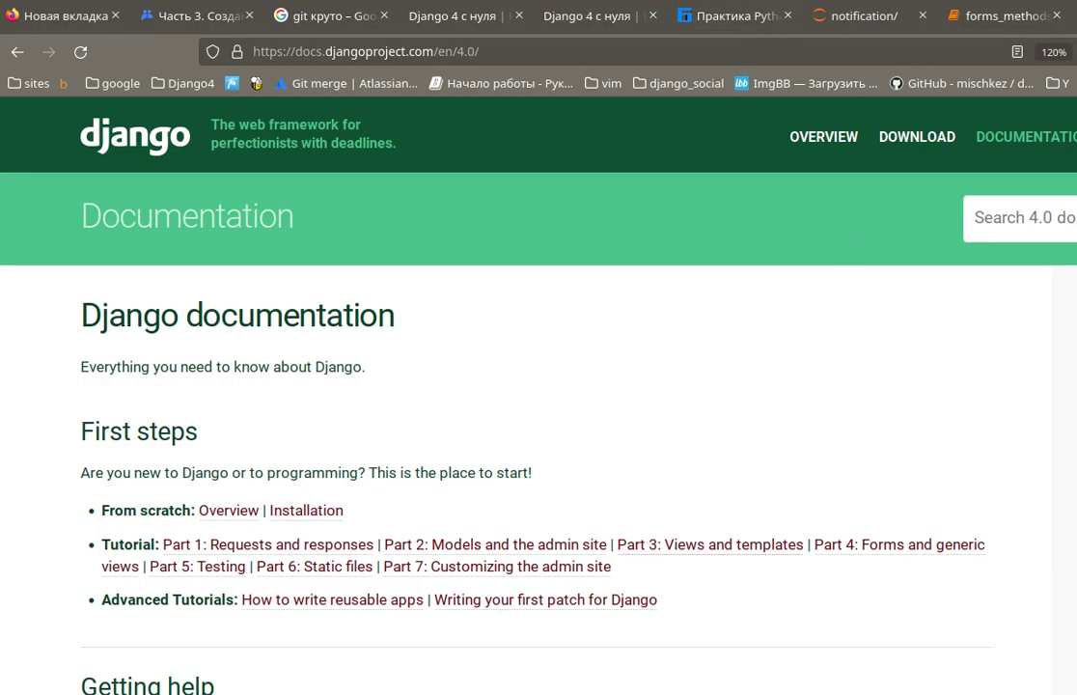
scroll(456, 493, "down", 15)
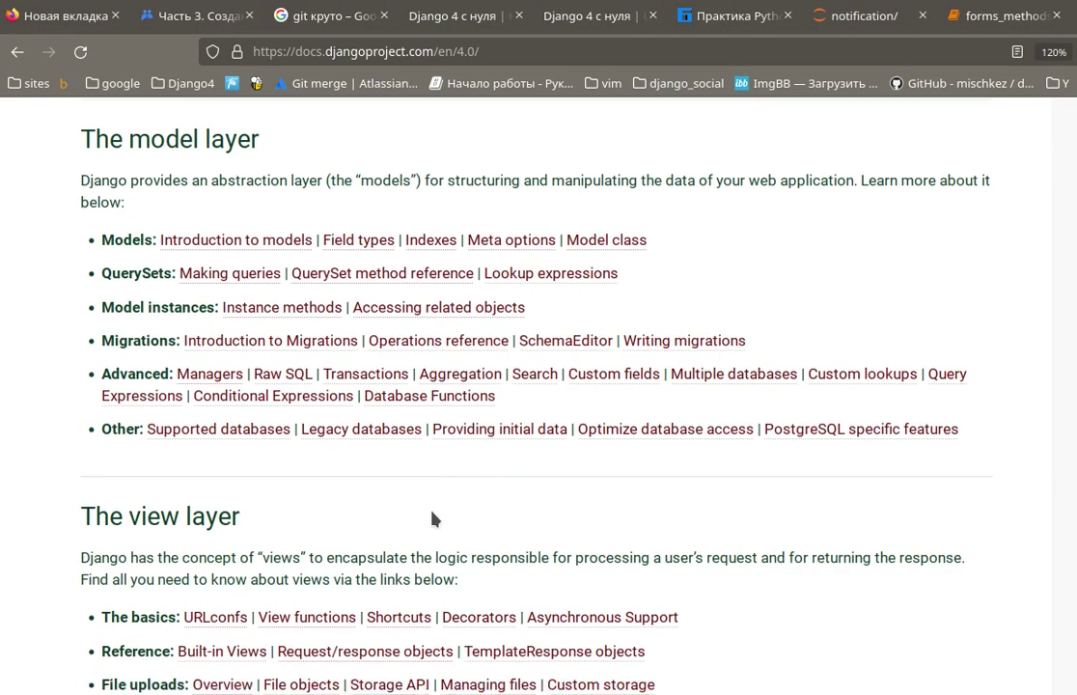
scroll(415, 492, "up", 5)
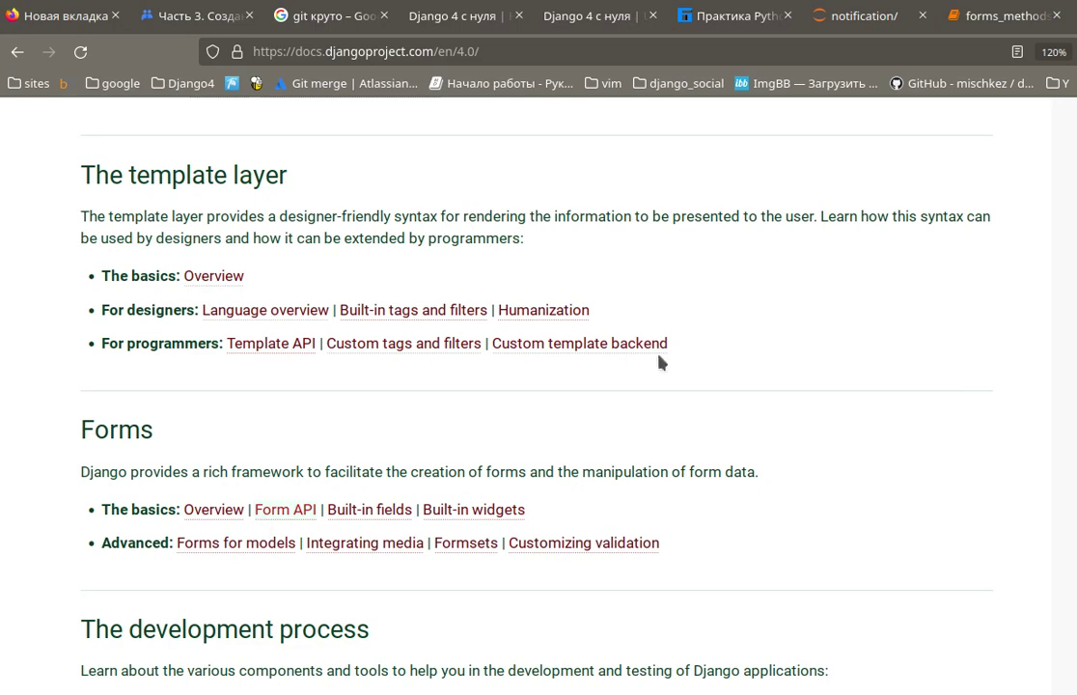
Step: Open the django_spb_tut community on VK in a new tab and open its article on the anatomy of a Django 4 model
key("ctrl+t")
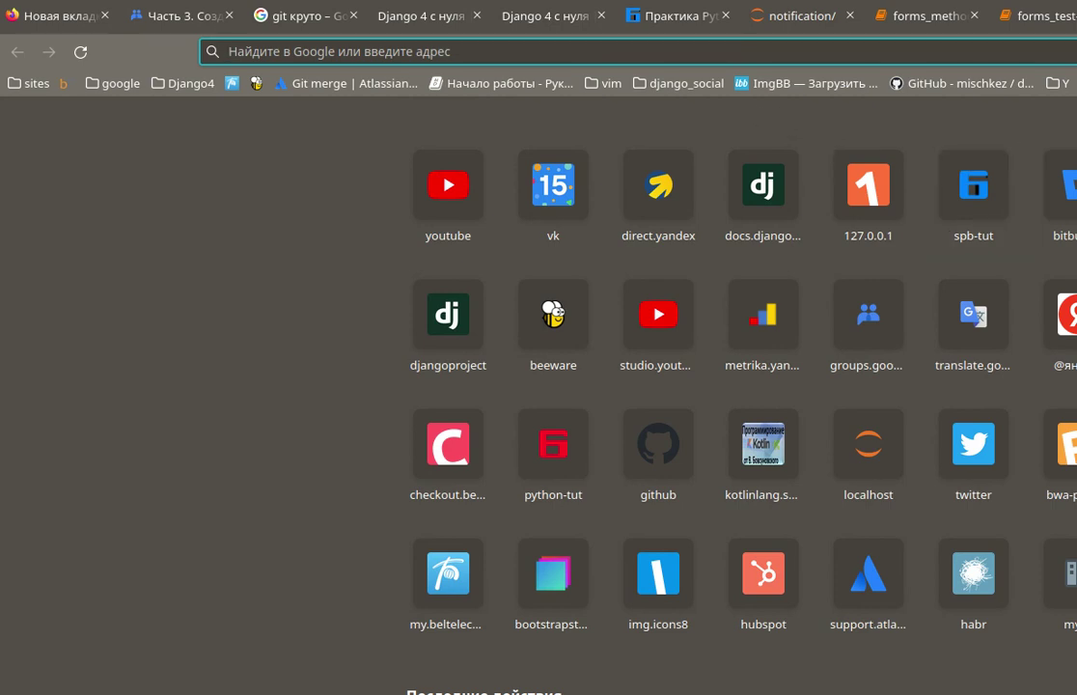
left_click(552, 185)
scroll(893, 476, "down", 5)
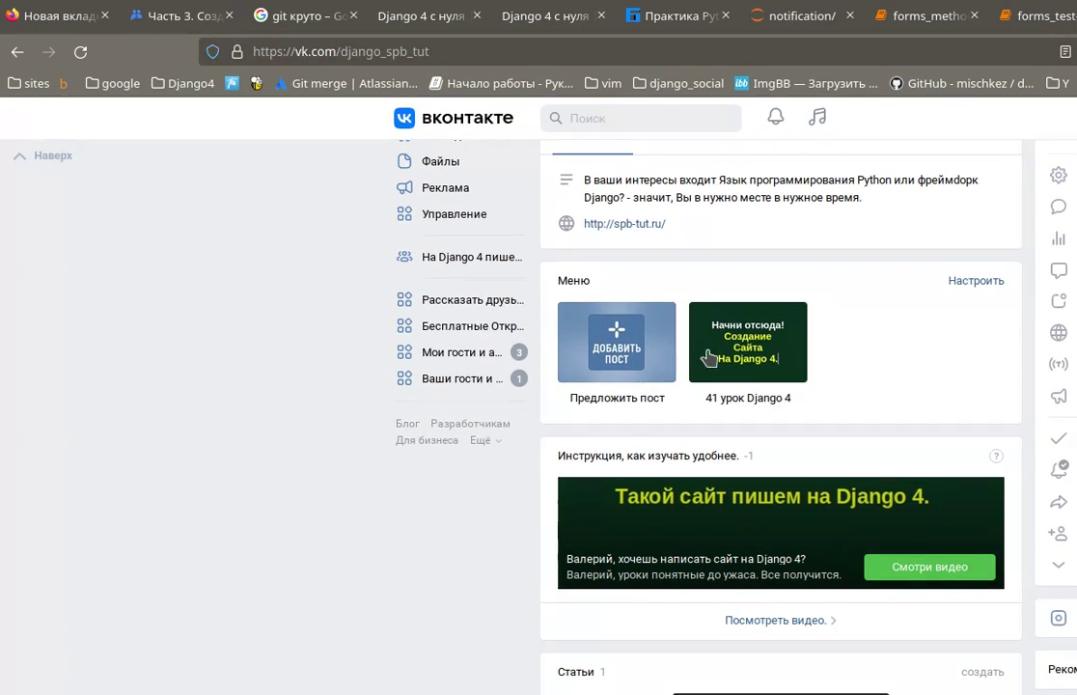
scroll(738, 367, "down", 5)
left_click(772, 291)
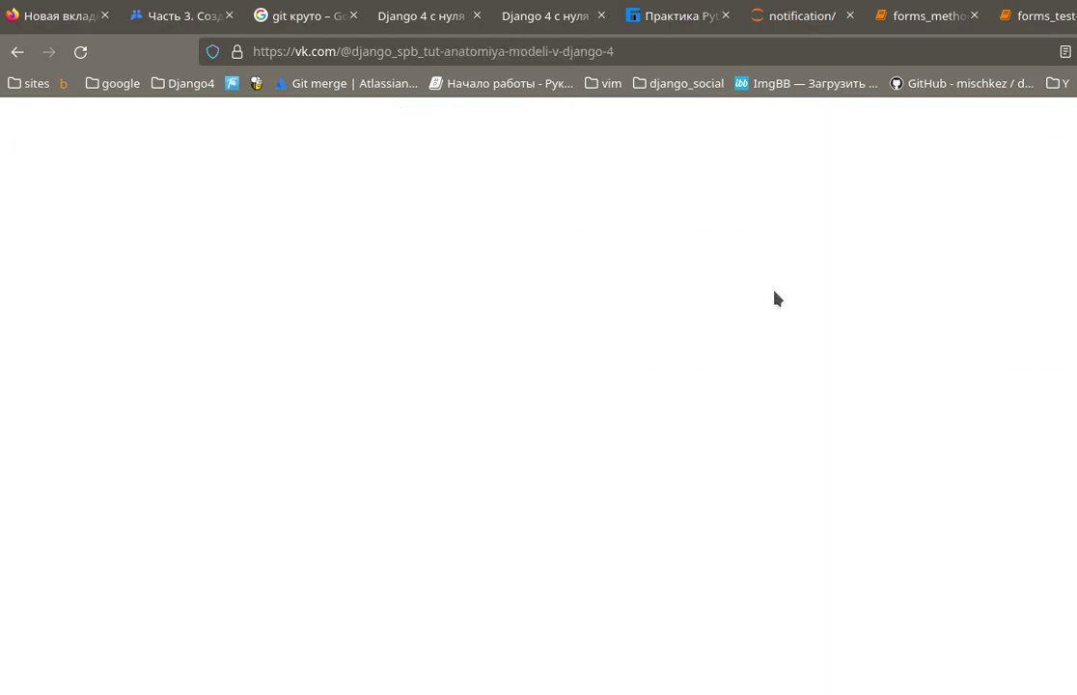
Step: Examine the article's sections on model fields, model methods and the model's main function
scroll(830, 405, "down", 10)
scroll(841, 394, "up", 20)
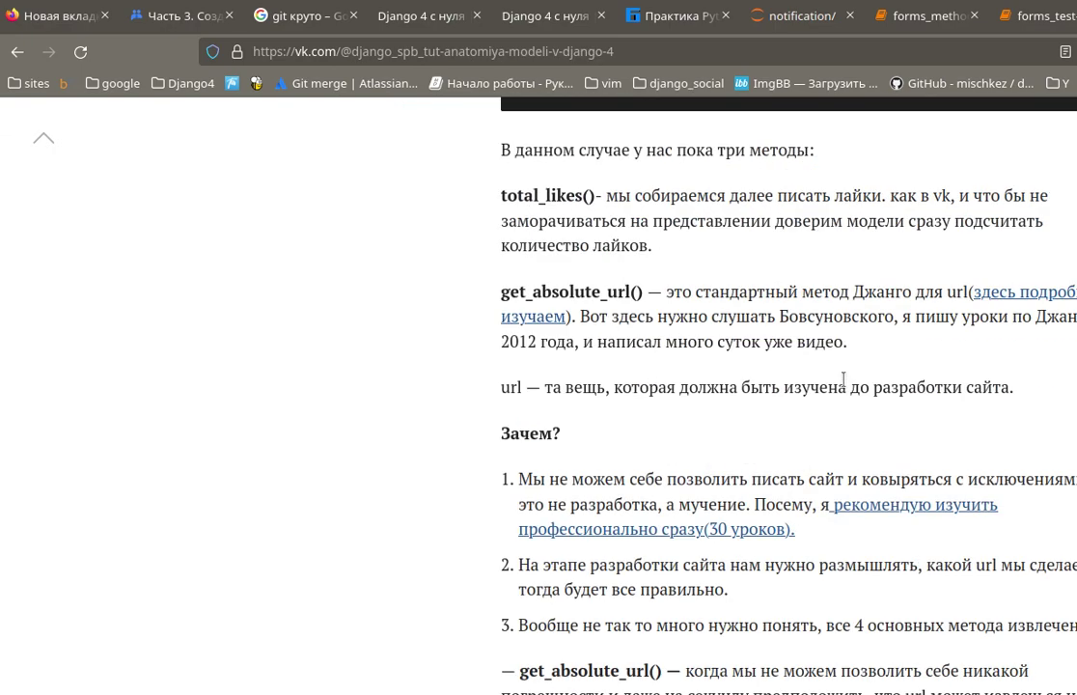
scroll(861, 365, "up", 5)
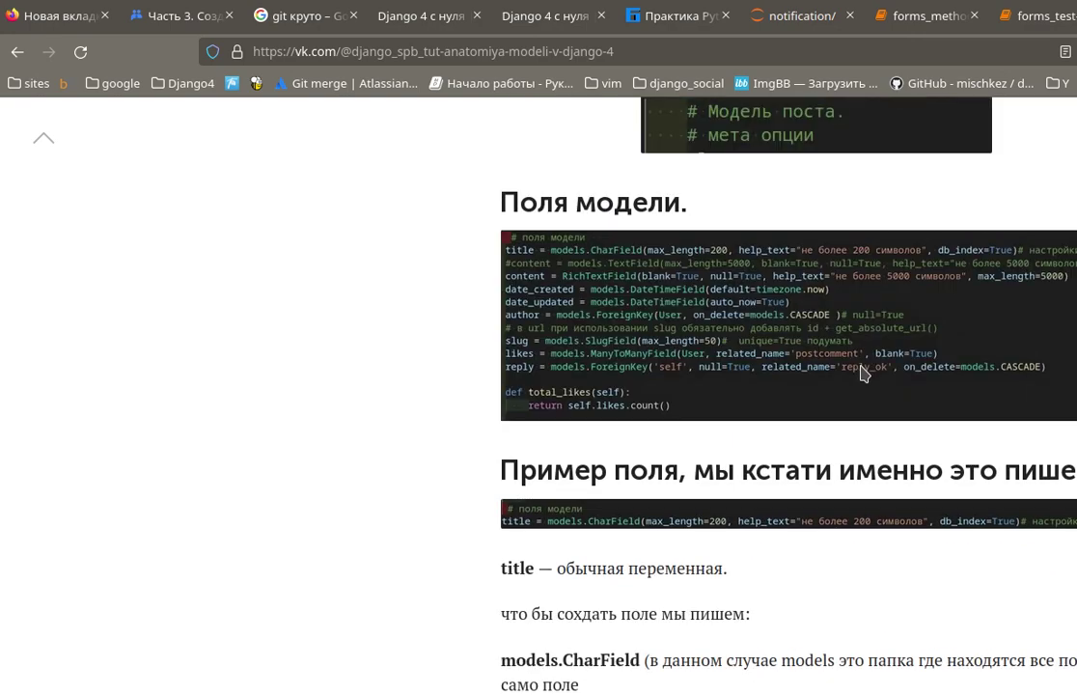
scroll(796, 390, "down", 20)
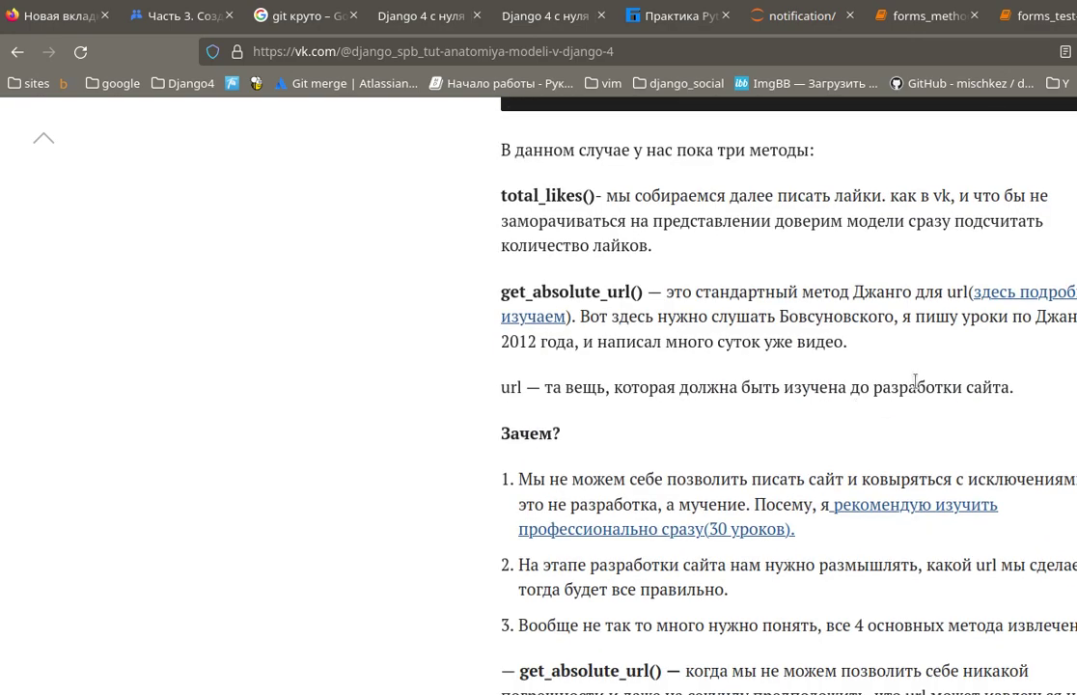
scroll(788, 386, "down", 7)
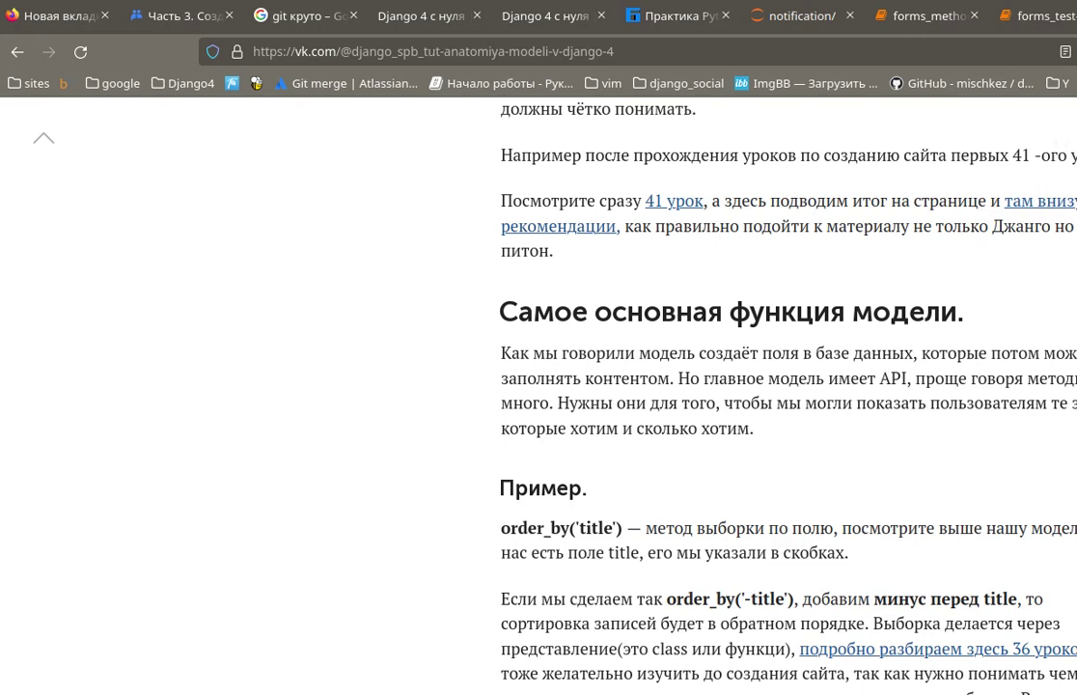
Step: Return to the VK community page, and examine the forms_methods and forms_test-Copy1 Jupyter notebooks on Django form methods and the form API
key("alt+Left")
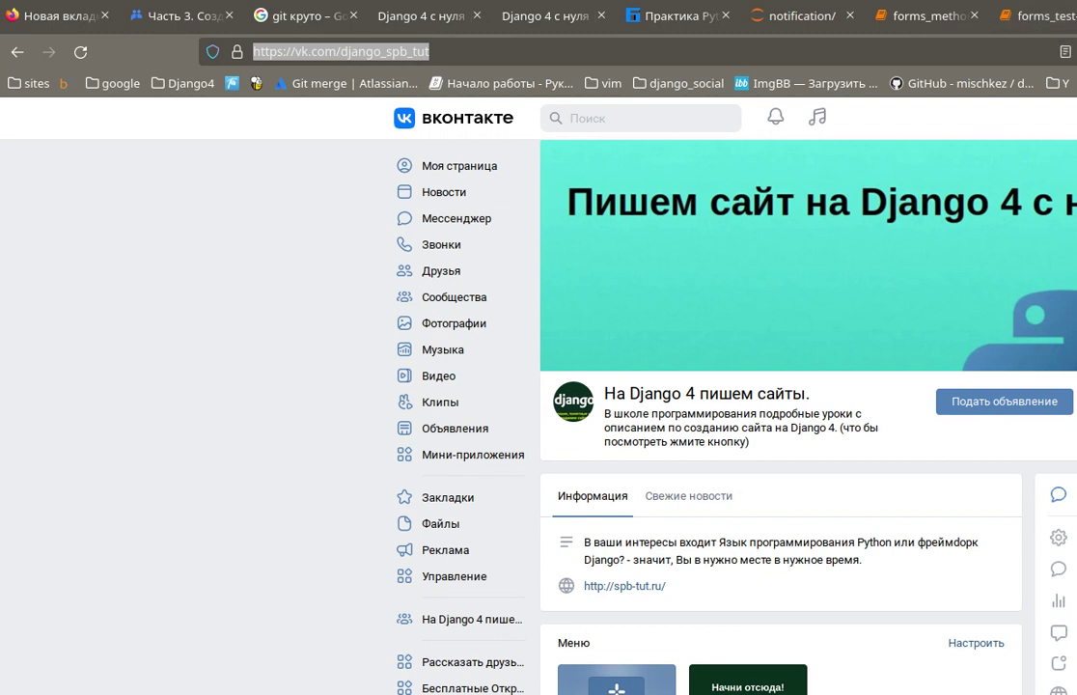
left_click(911, 20)
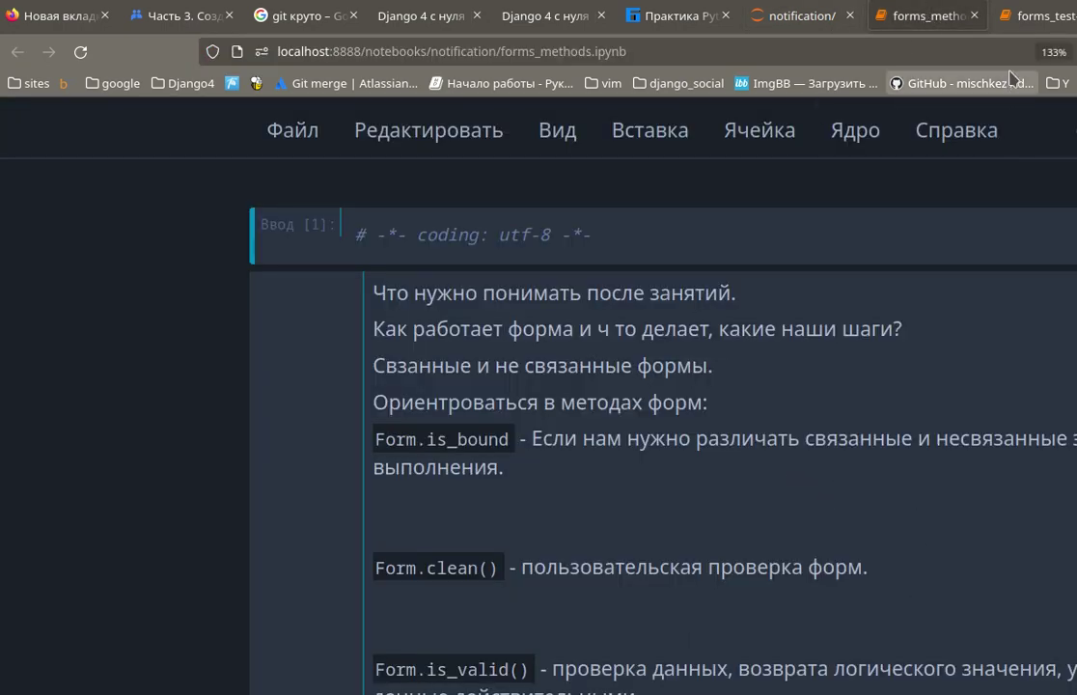
left_click(1047, 19)
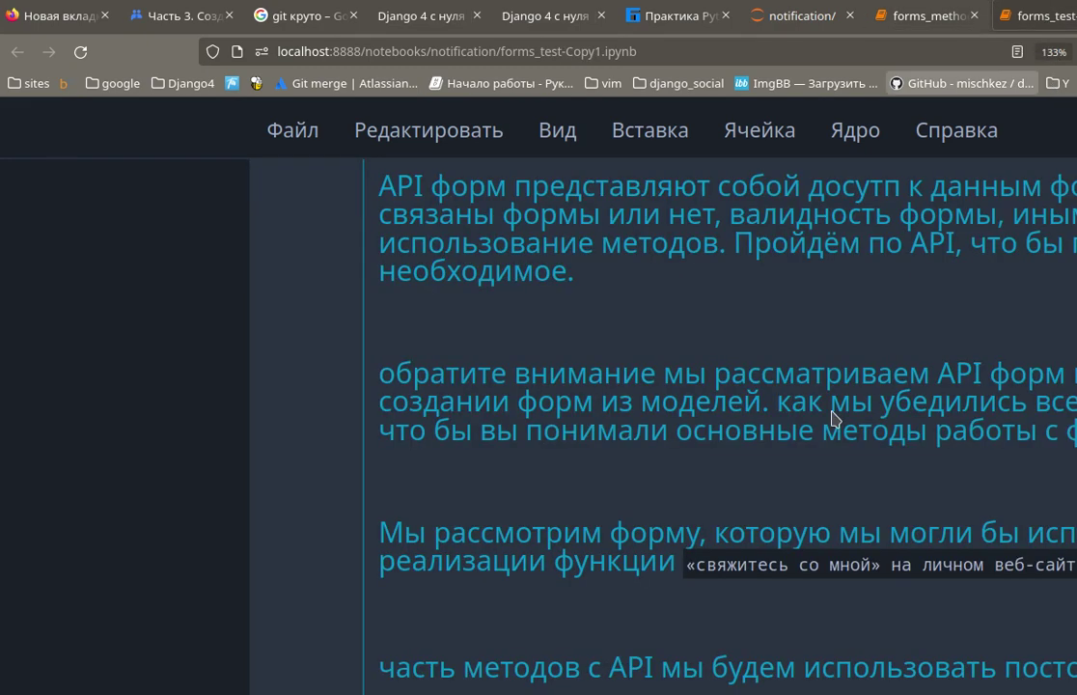
scroll(868, 487, "down", 10)
scroll(886, 467, "up", 5)
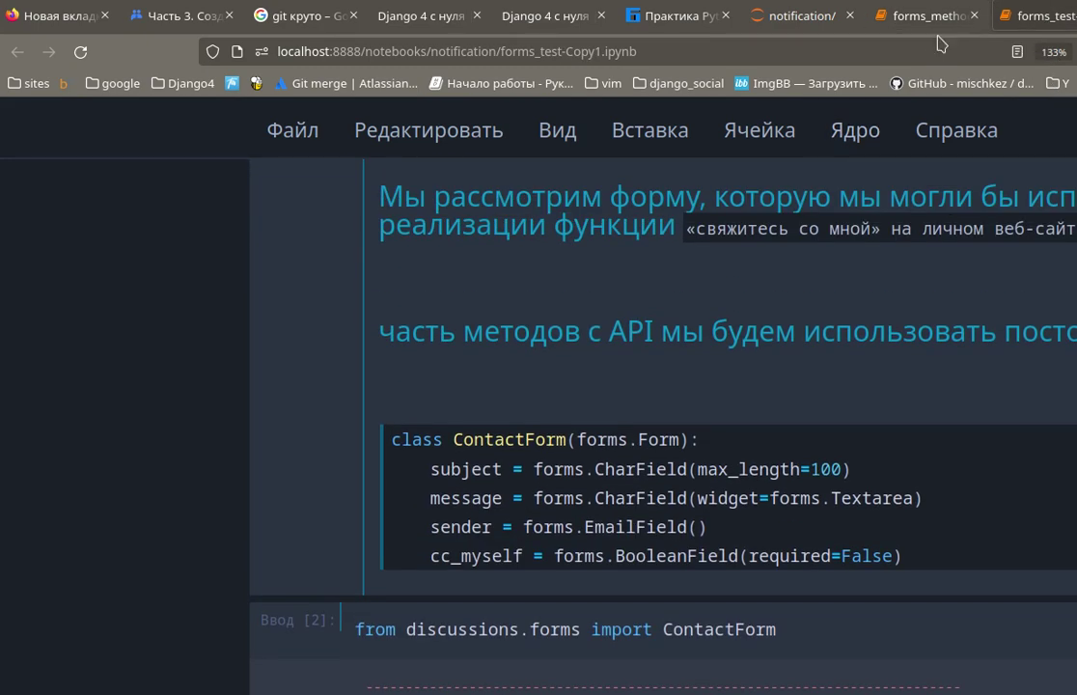
key("ctrl+Page_Up")
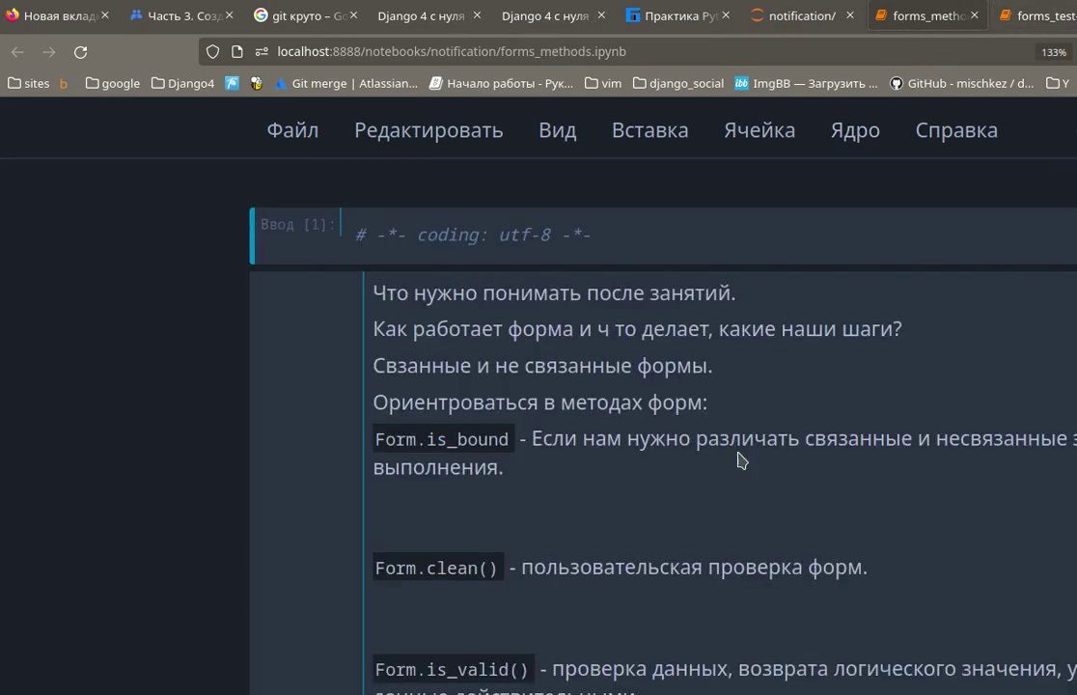
scroll(762, 492, "down", 10)
scroll(787, 594, "up", 10)
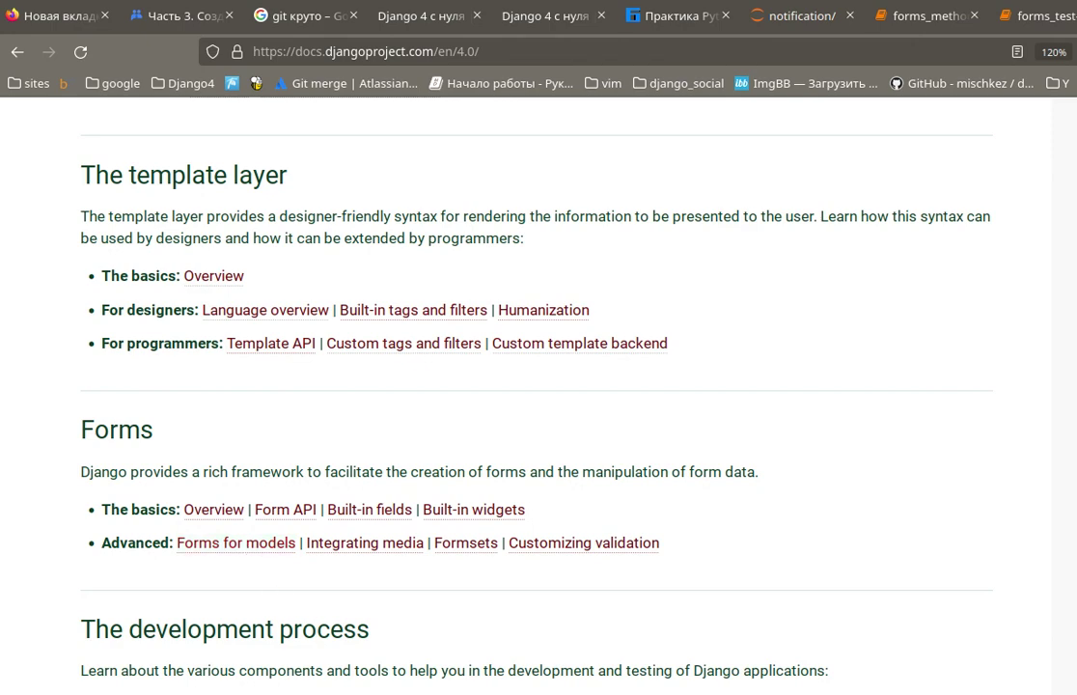
Step: Switch to the clone_practice_django project in Visual Studio Code and review the discussion_create function and the discussions app files
key("super+w")
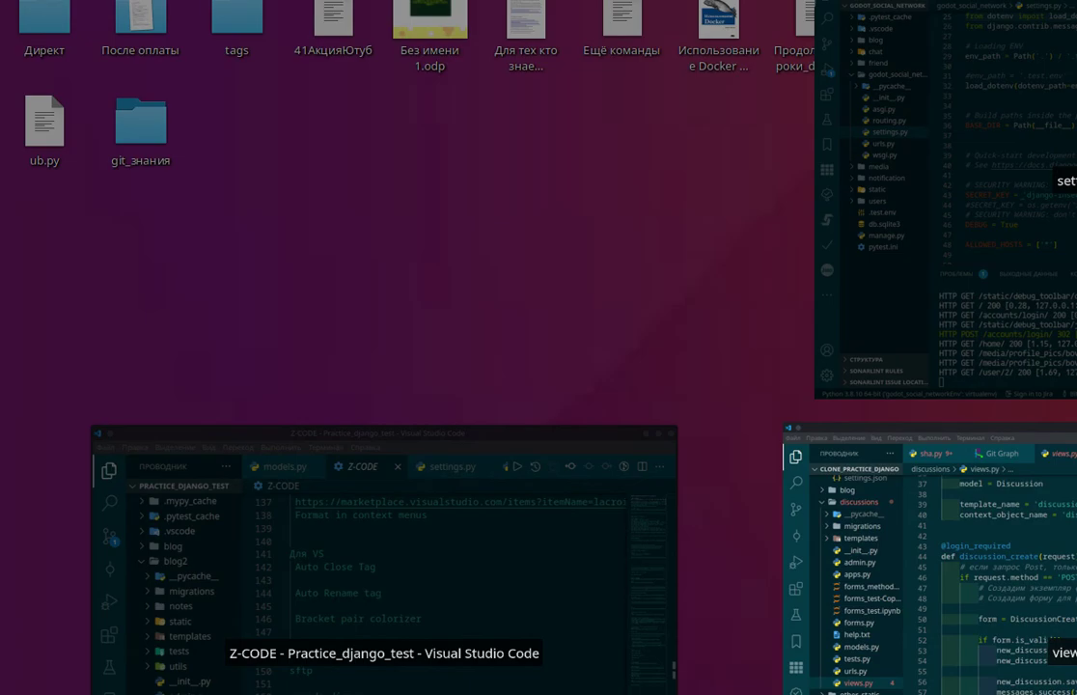
key("Return")
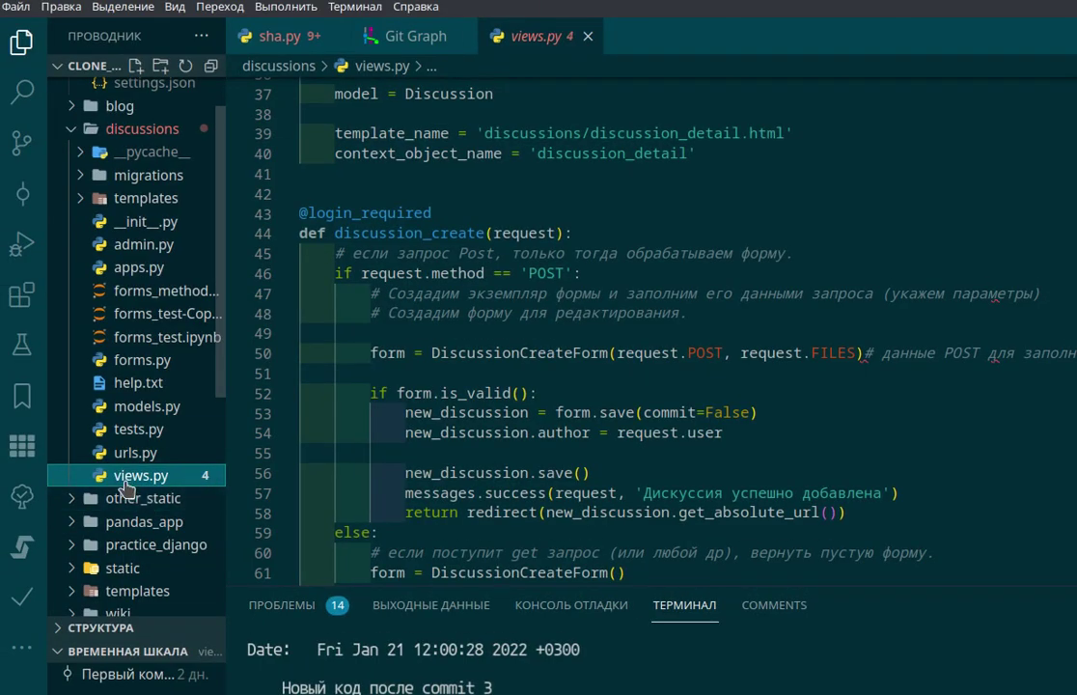
scroll(147, 340, "up", 1)
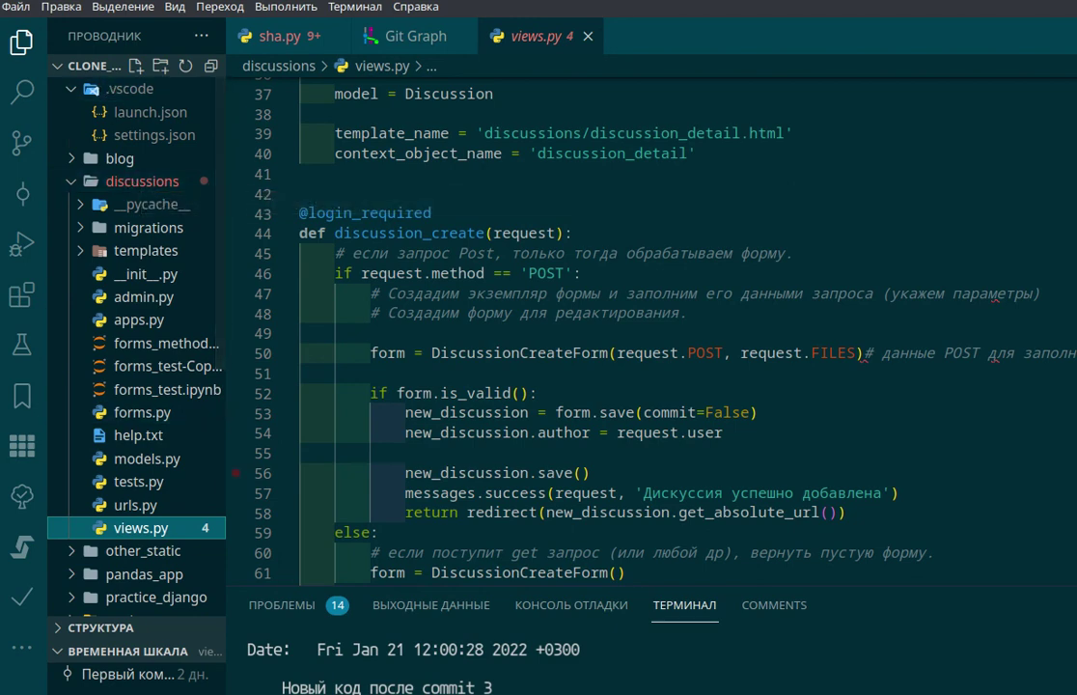
Step: Return to Firefox and open the bookmarked Python Django 4 lessons site spb-tut.ru in the social network profile's tab
key("alt+Tab")
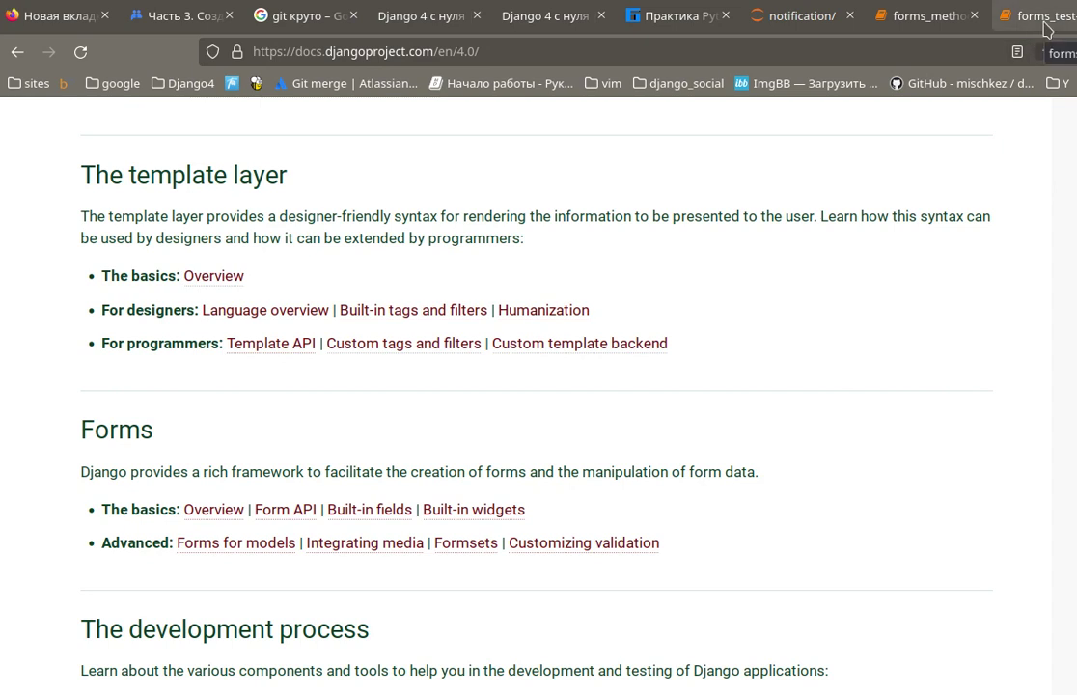
left_click(562, 25)
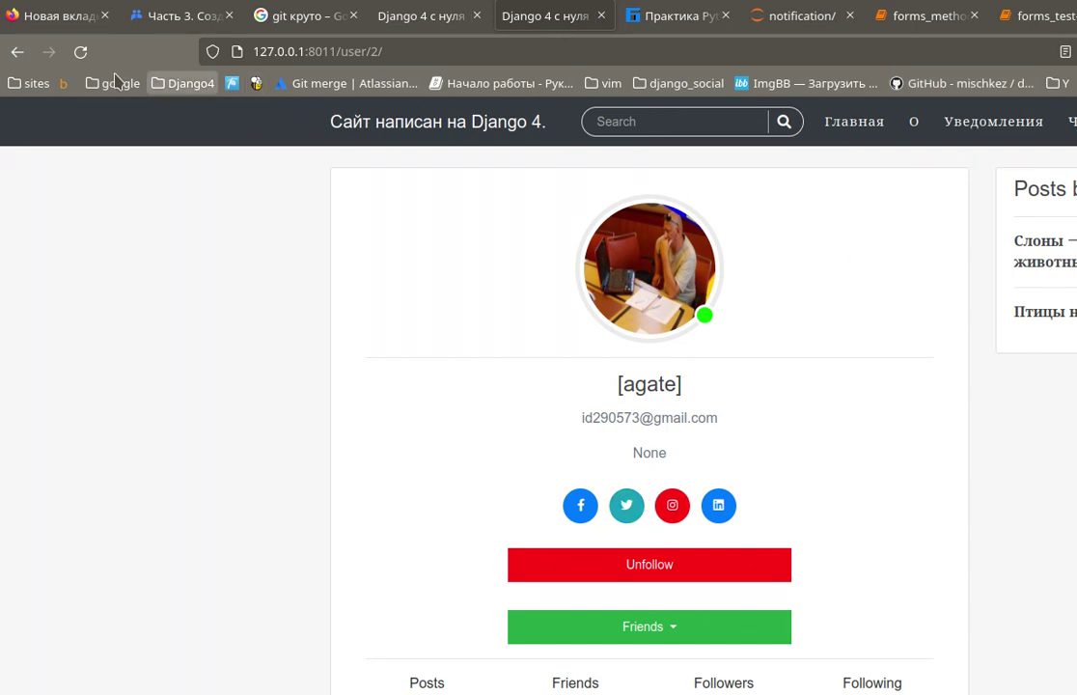
left_click(29, 83)
mouse_move(114, 83)
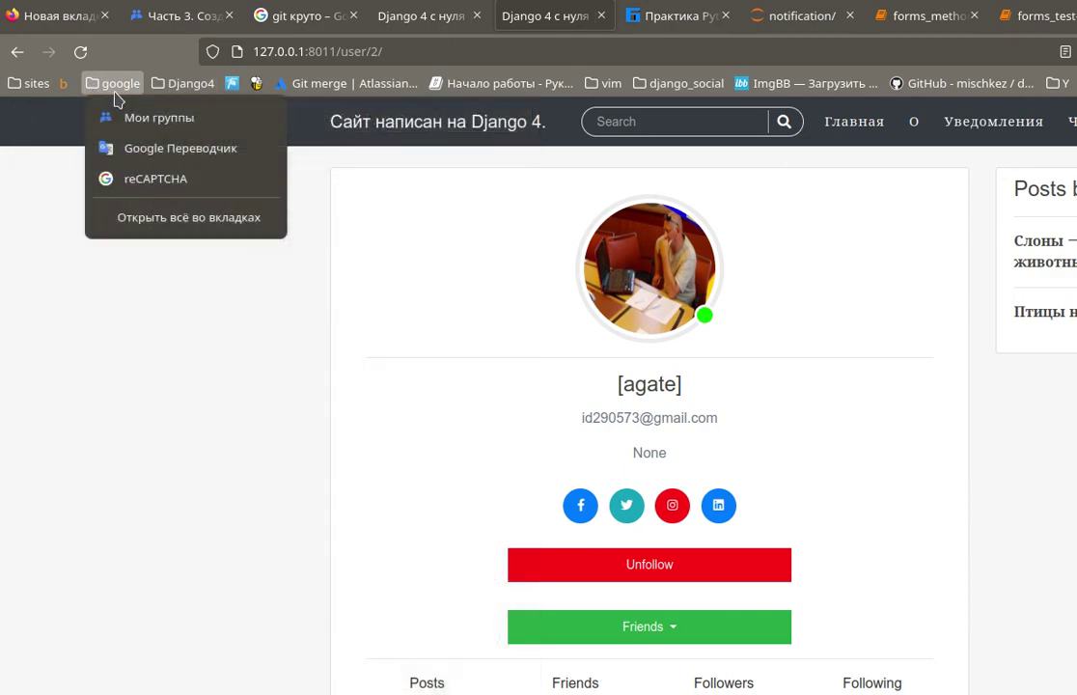
mouse_move(15, 87)
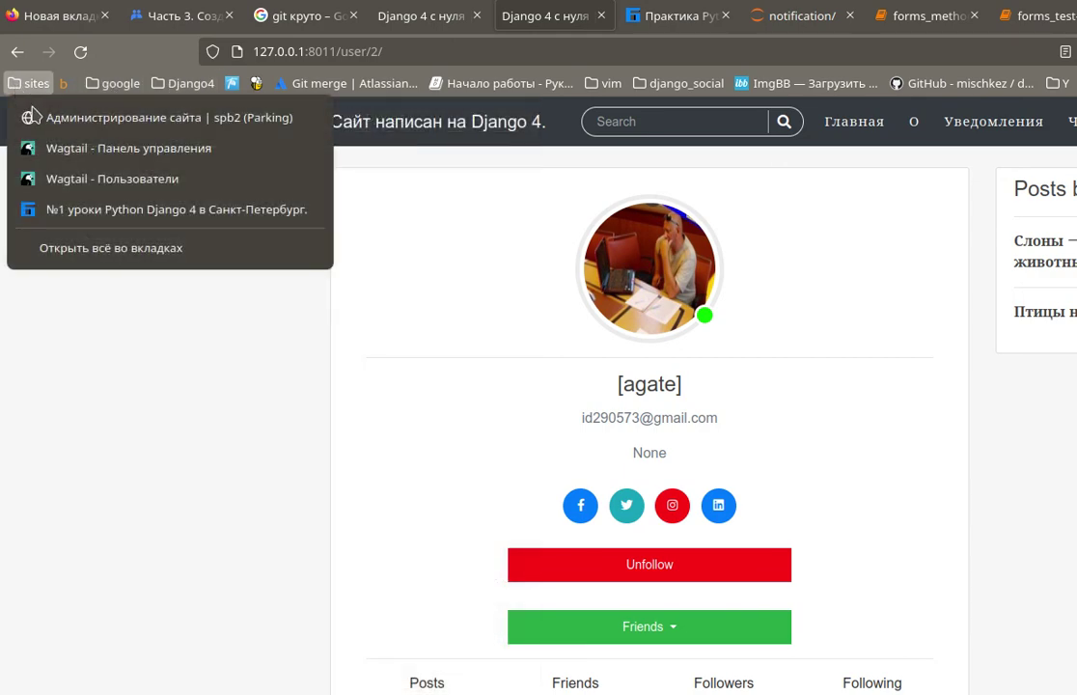
left_click(77, 210)
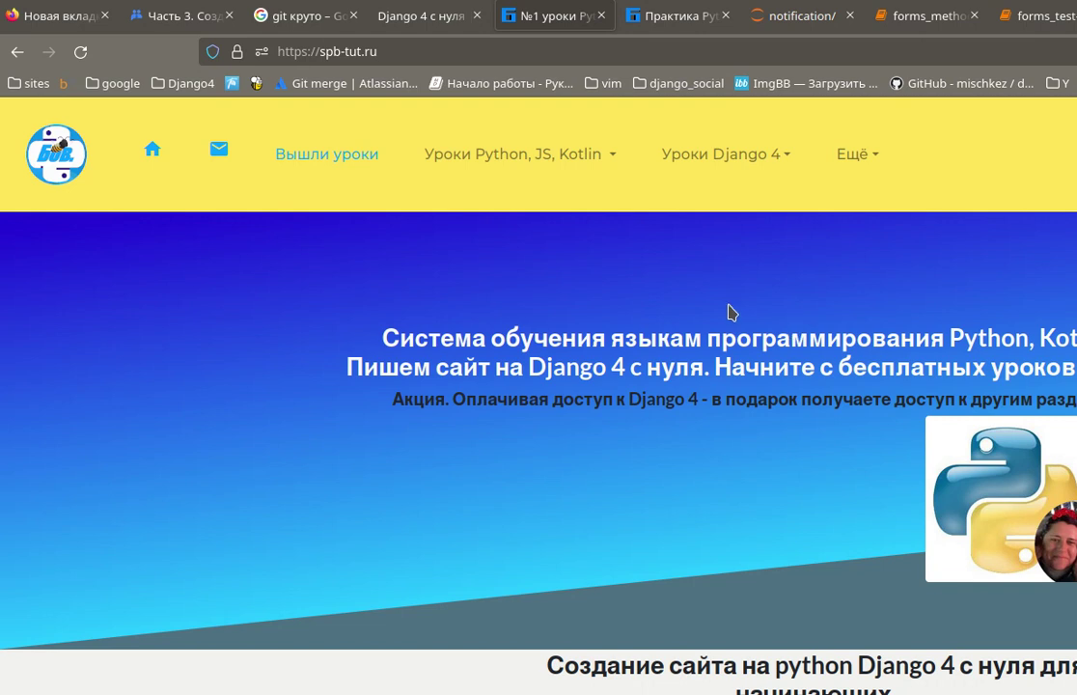
Step: Open "Уроки Django 4.(начало)", choose the django-forms-git-part3 lesson category and look through its lessons
left_click(733, 166)
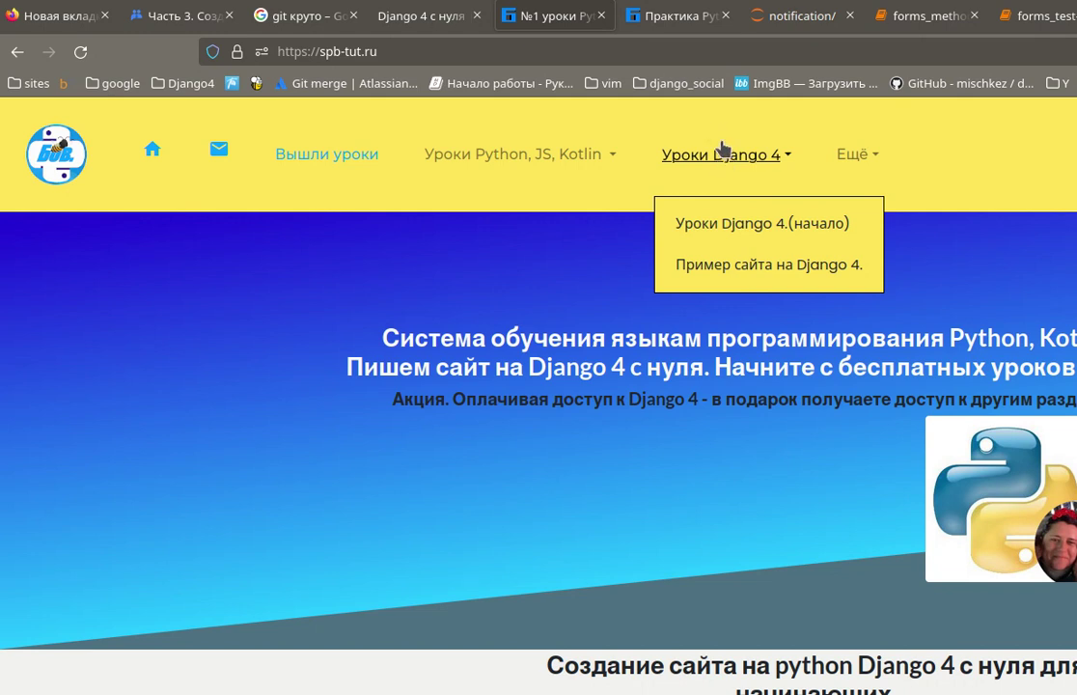
left_click(733, 223)
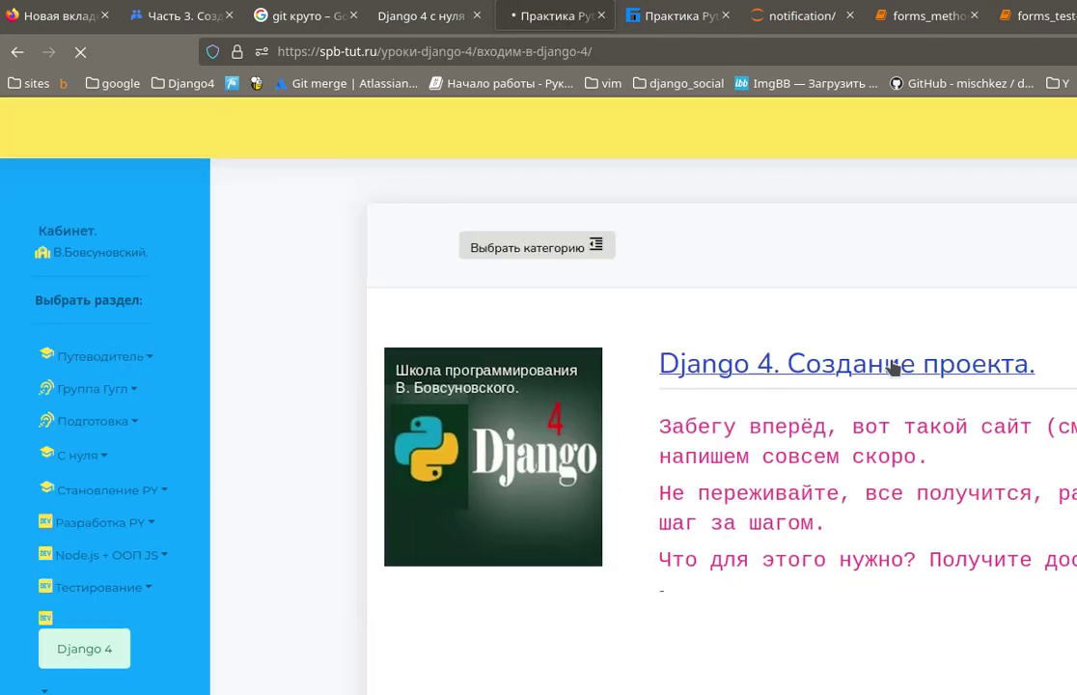
left_click(514, 248)
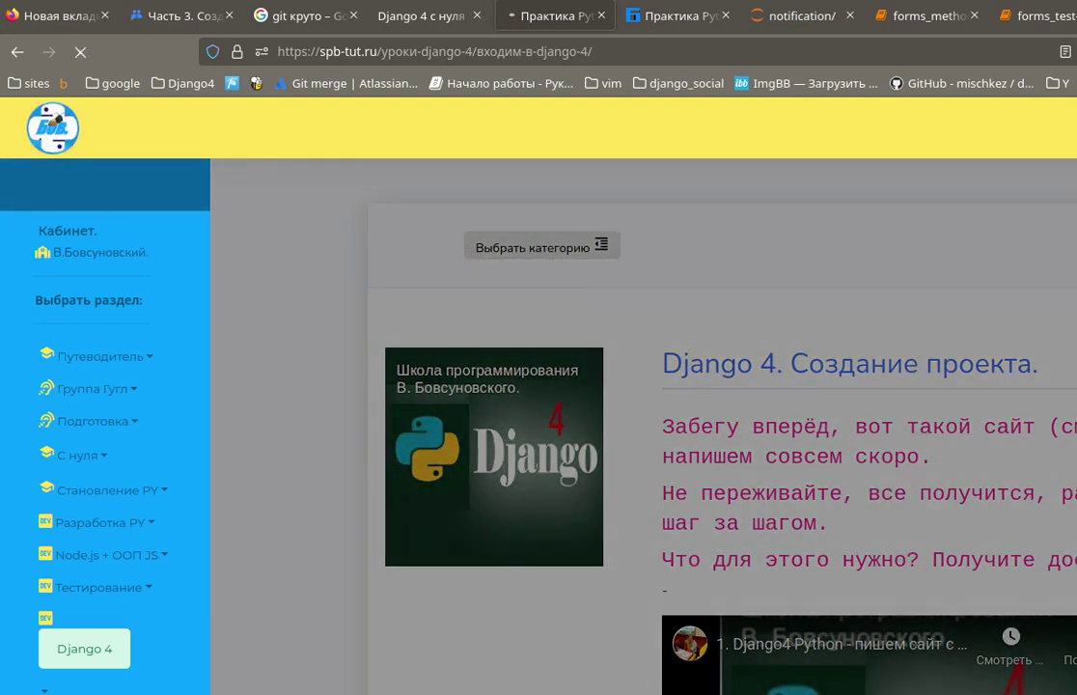
scroll(1026, 500, "down", 5)
scroll(1026, 499, "down", 10)
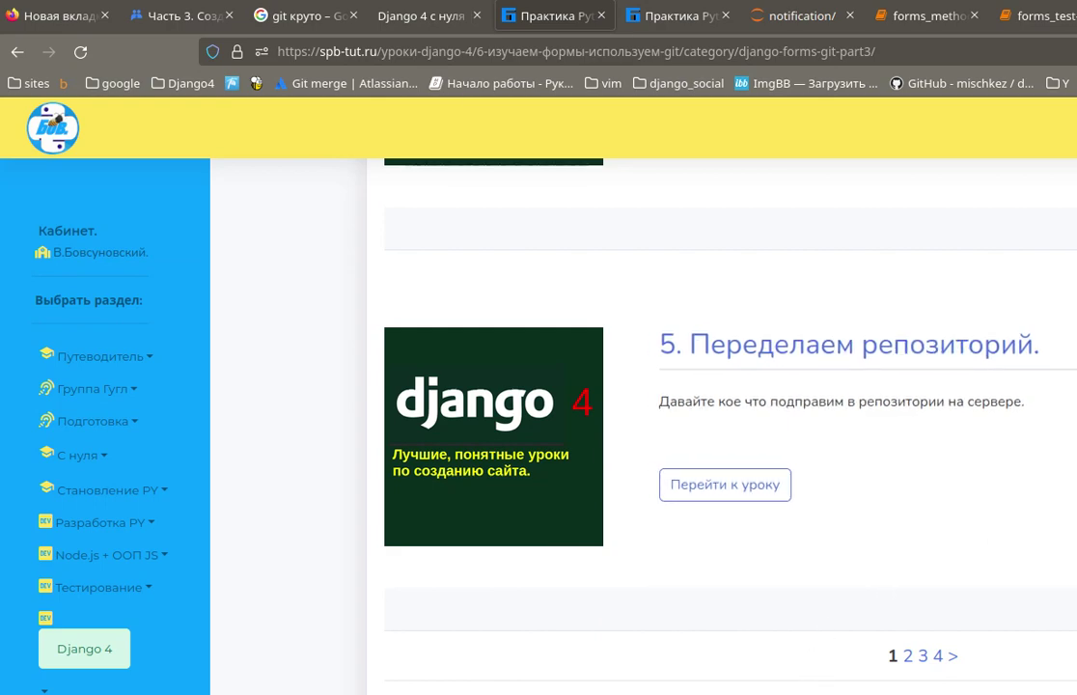
Step: Switch to the YouTube channel, open the playlist "Django 4 пишем сайт с нуля." and open the lesson video at the end of the list
key("ctrl+Page_Up")
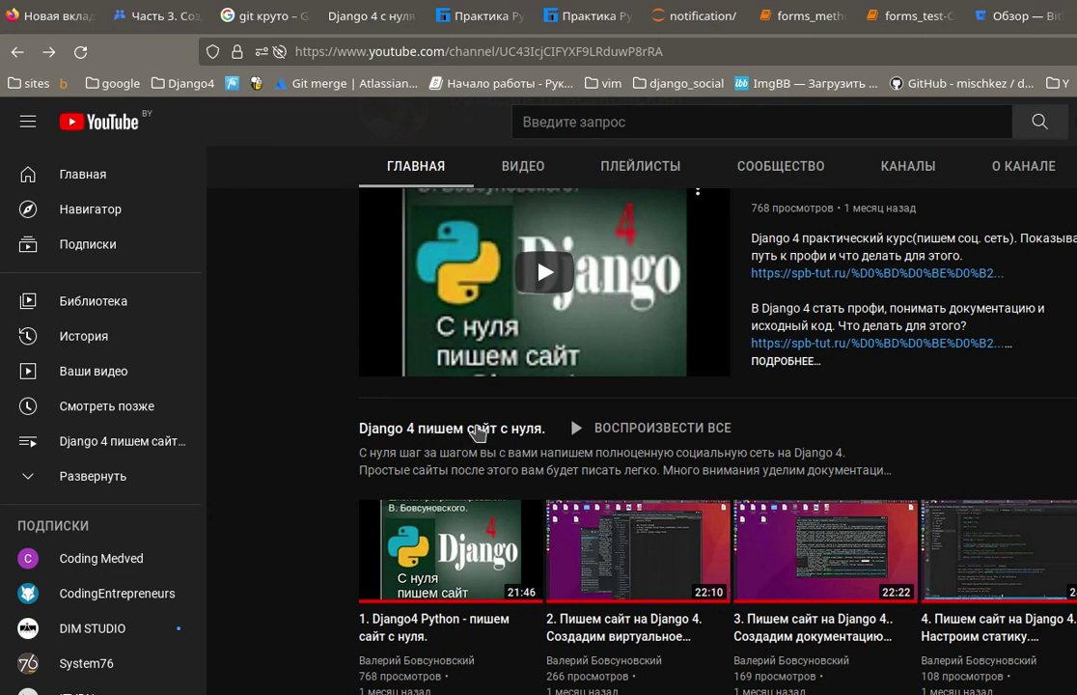
left_click(478, 431)
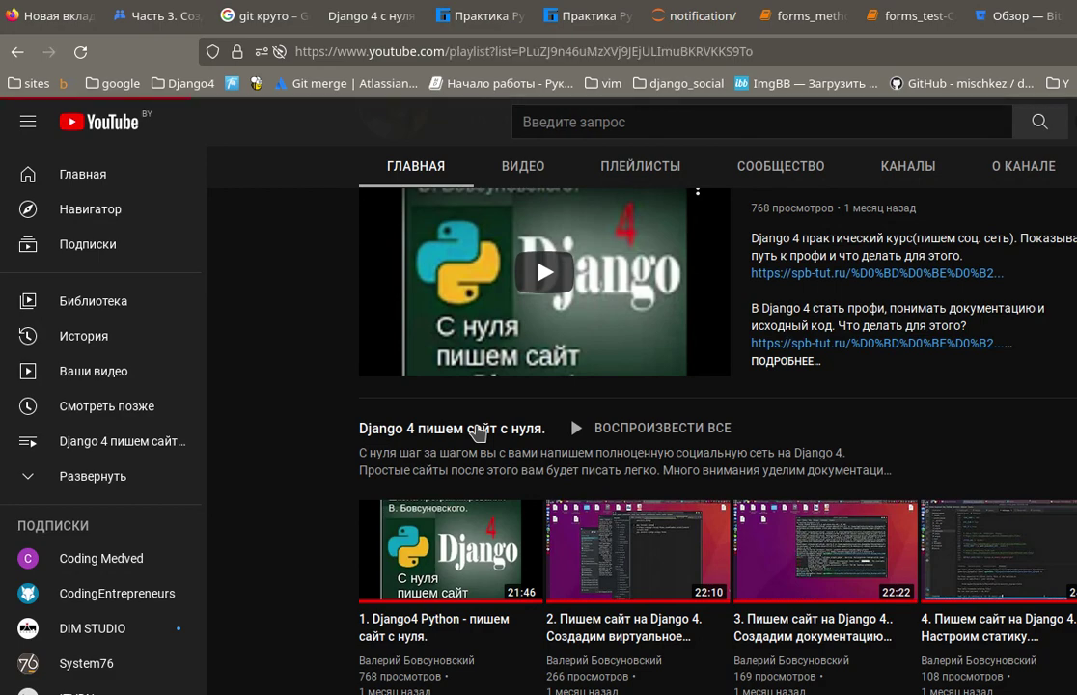
scroll(825, 442, "down", 20)
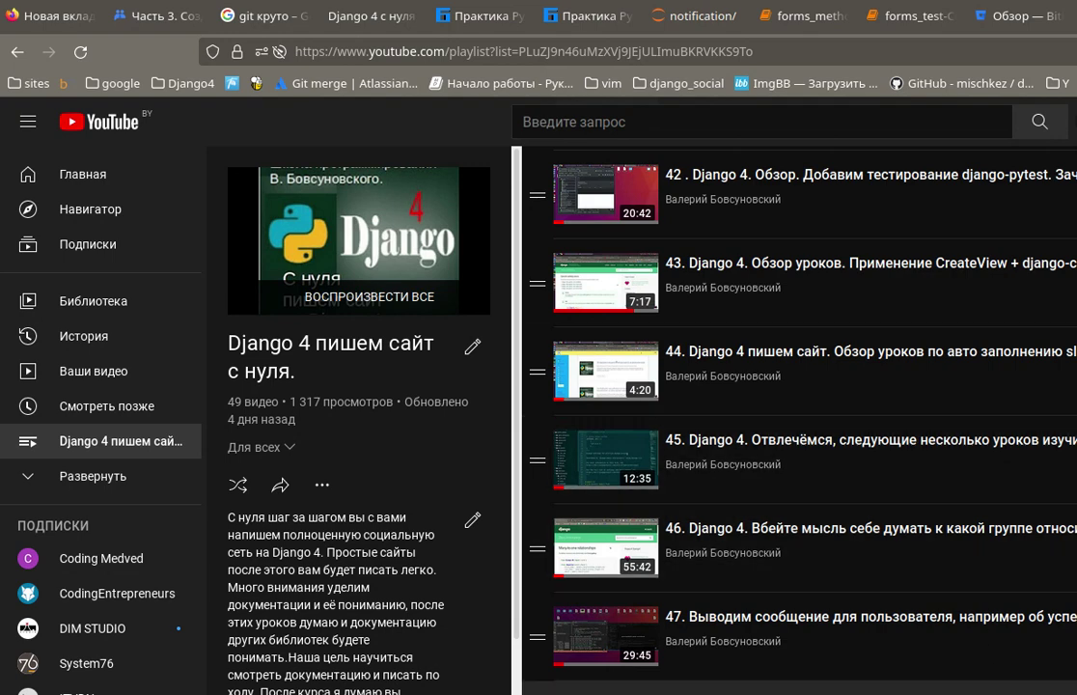
left_click(772, 689)
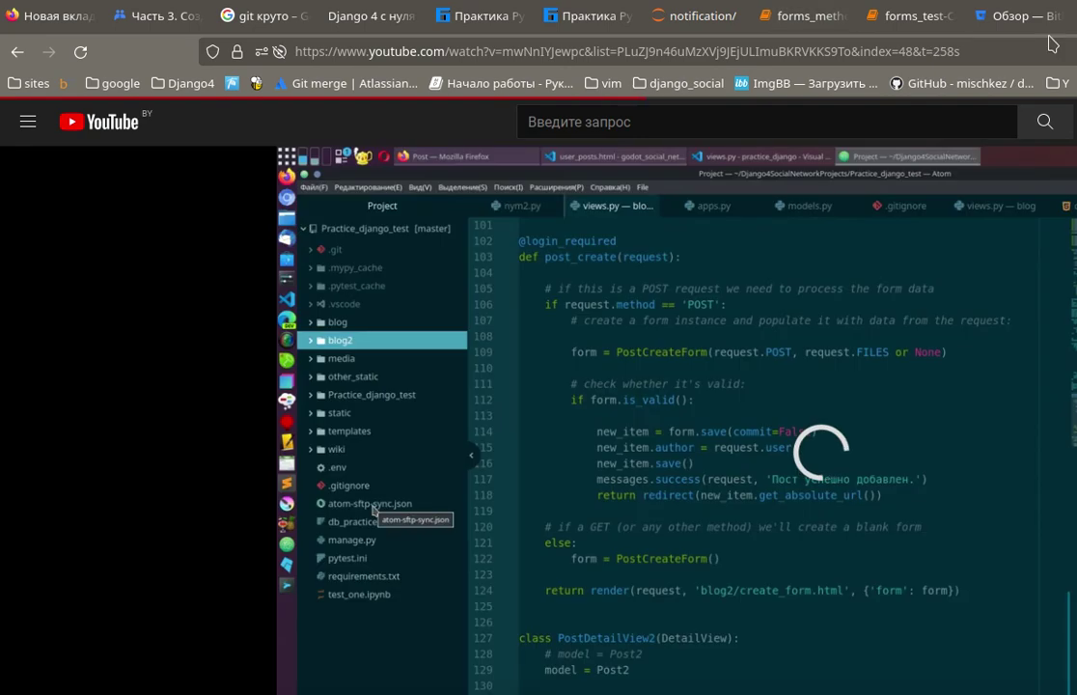
left_click(947, 50)
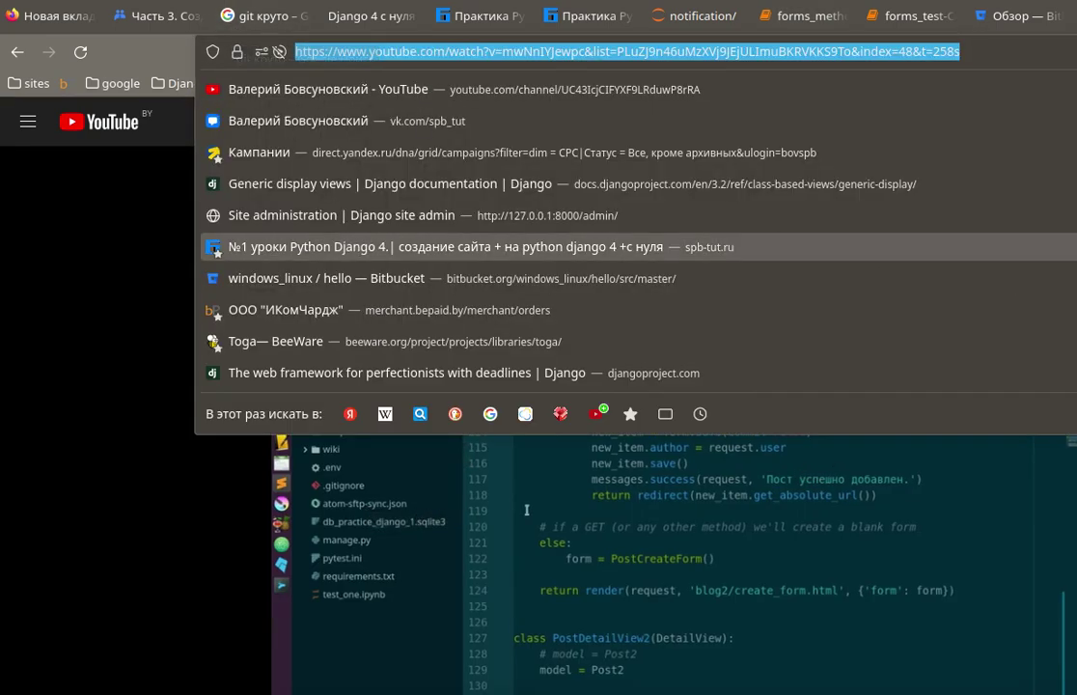
left_click(771, 537)
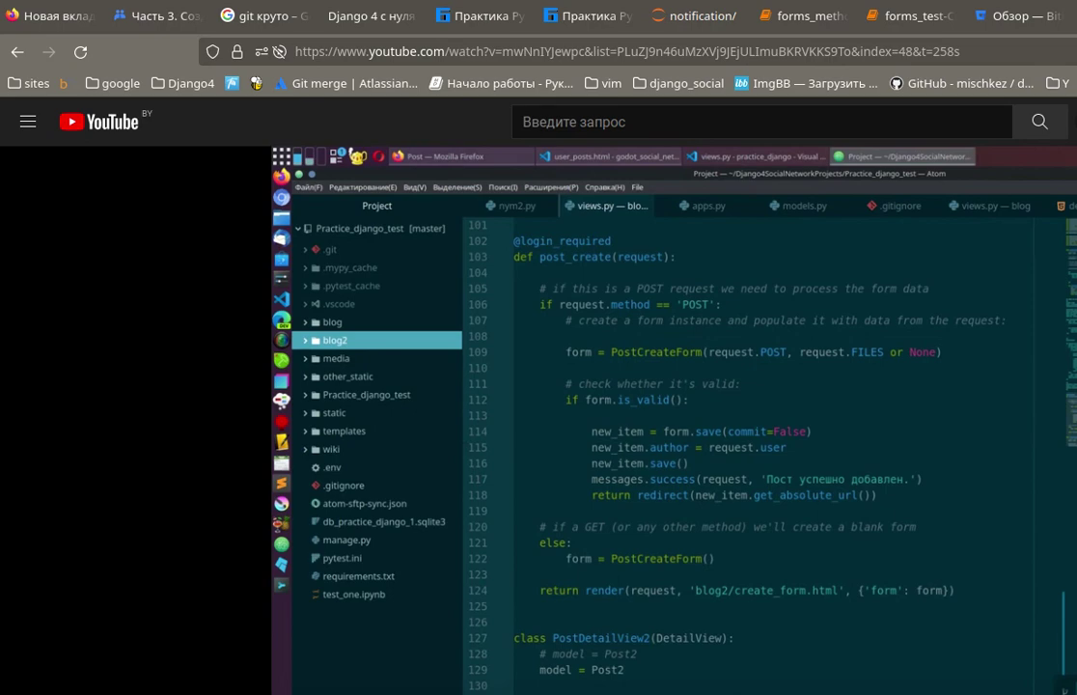
key("super")
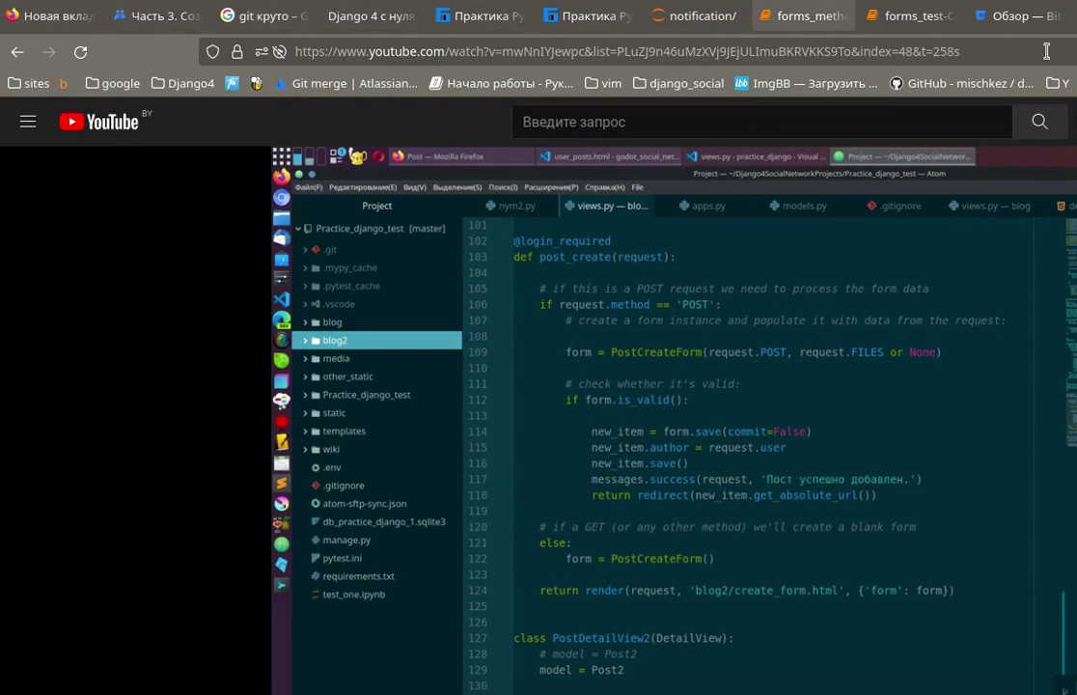
Step: Switch to Bitbucket, visit the practice_django repository, and open clone_practice_django to examine its folders and files on the master branch
left_click(1018, 15)
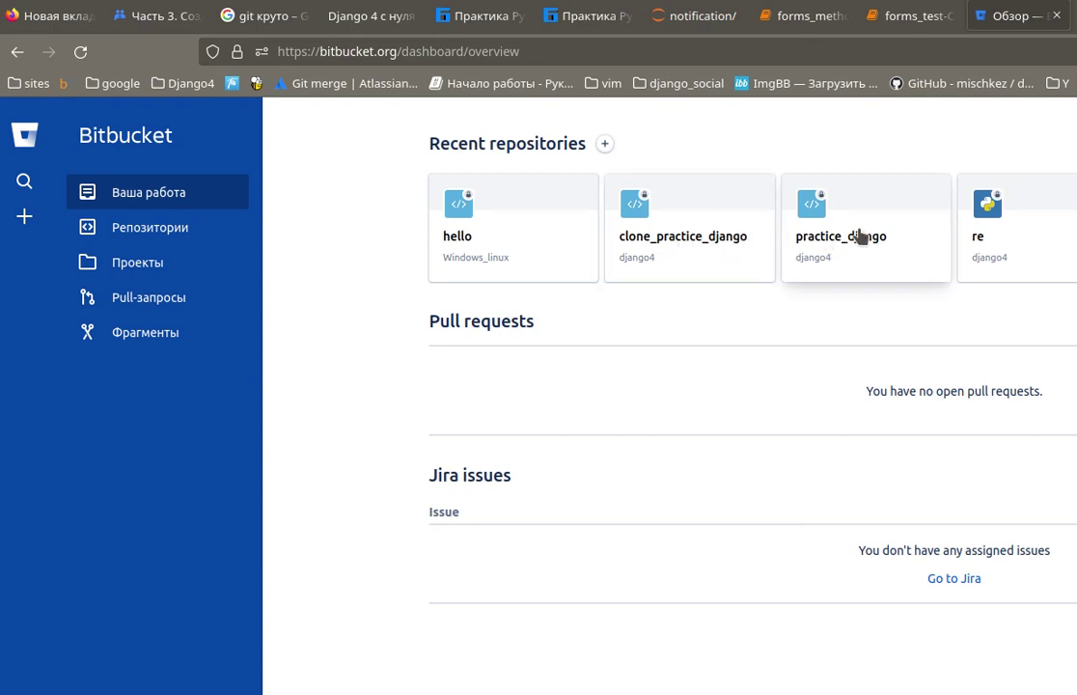
left_click(786, 242)
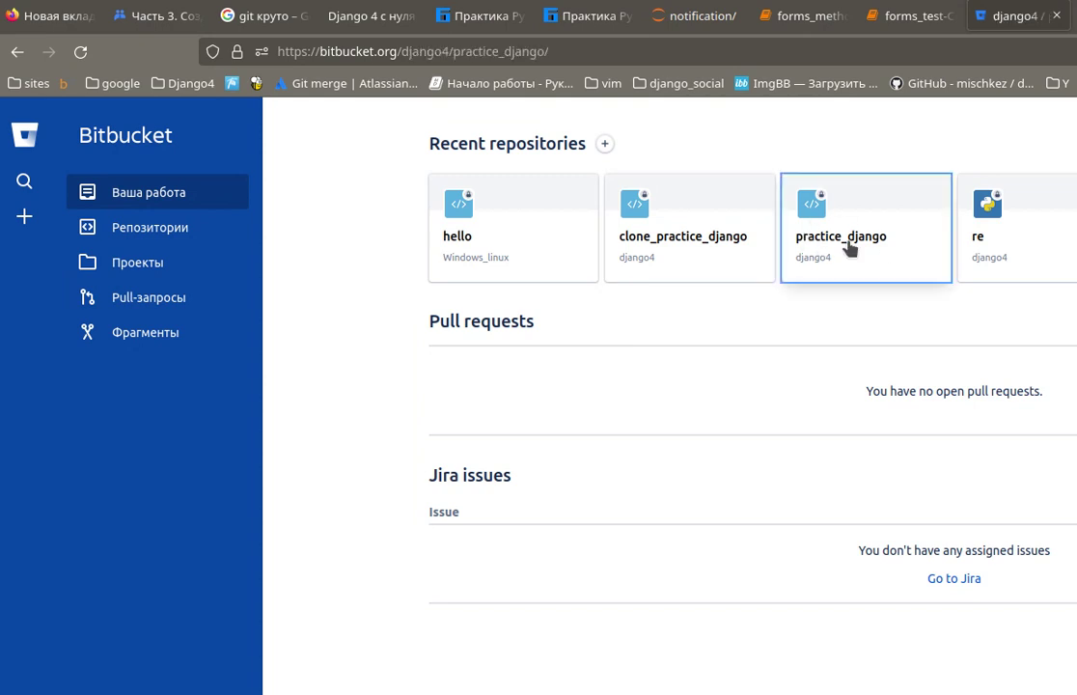
left_click(16, 54)
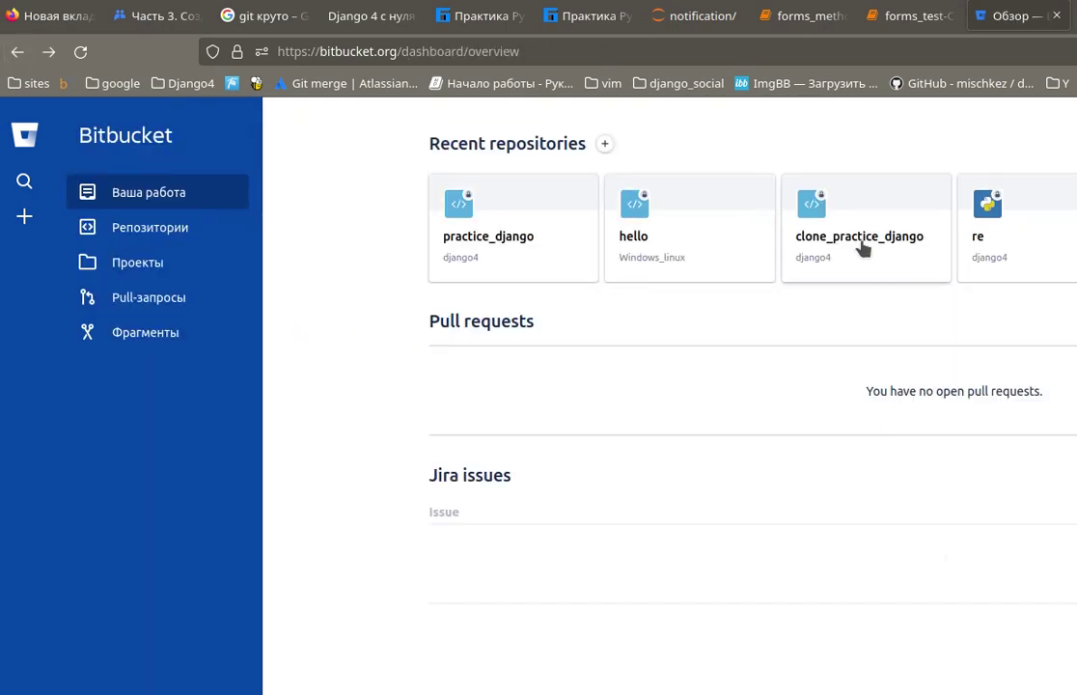
left_click(862, 249)
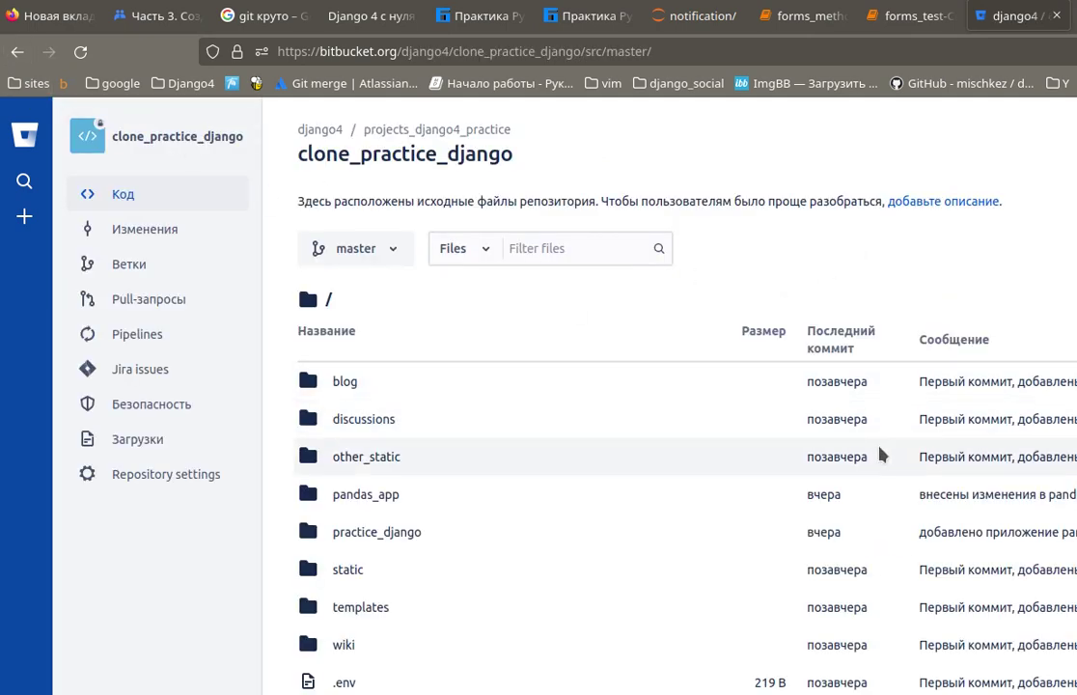
scroll(510, 456, "down", 1)
scroll(389, 366, "down", 5)
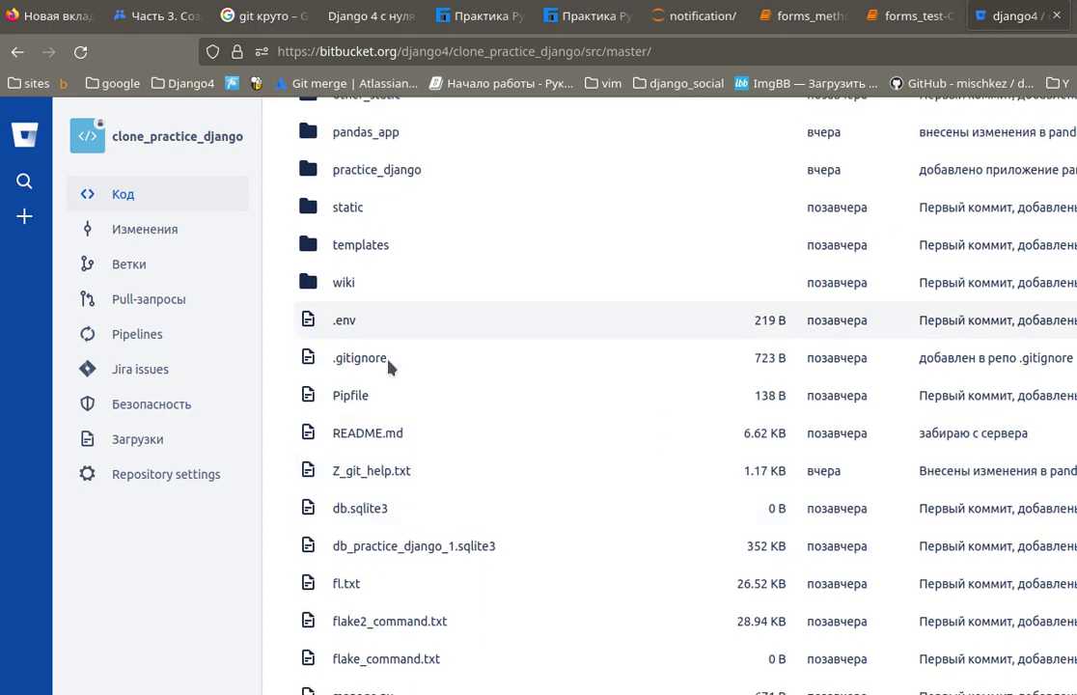
scroll(644, 502, "up", 6)
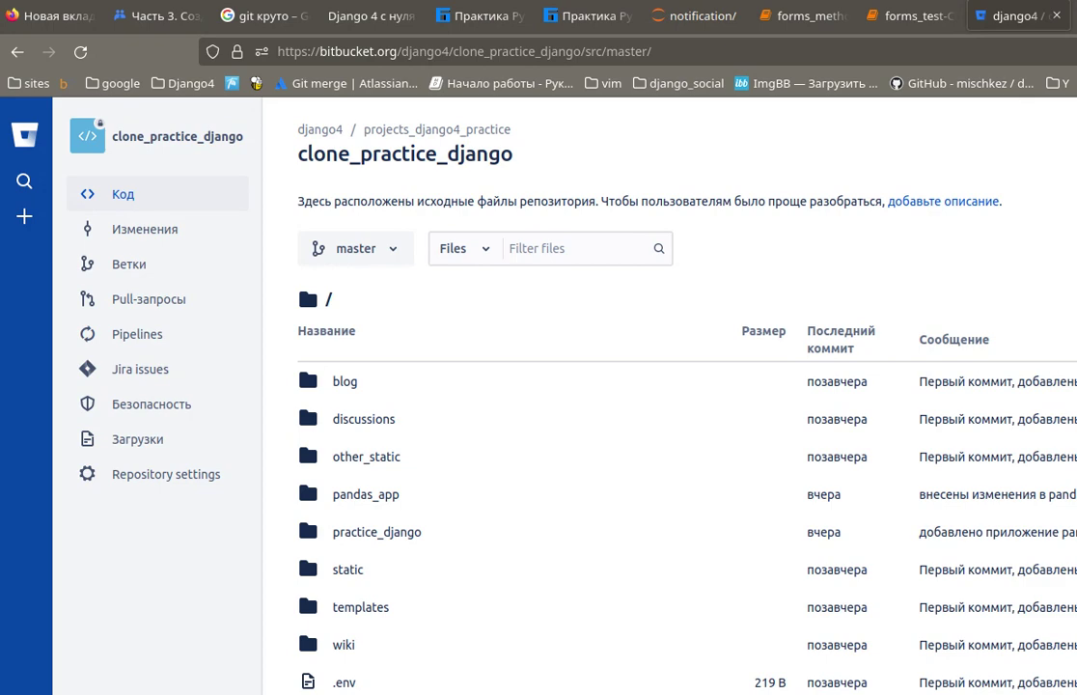
Step: Switch to Sublime Text, examine the git notes on returning to a specific commit, and bring up the overview of open windows
key("alt+Tab")
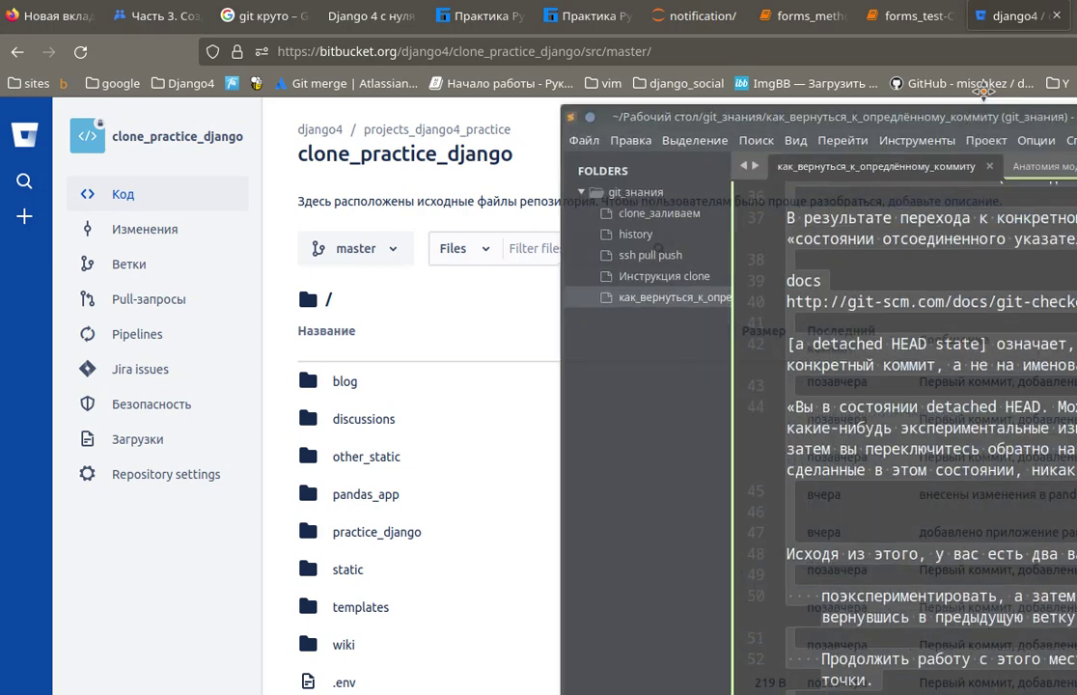
scroll(736, 510, "down", 5)
scroll(736, 509, "up", 12)
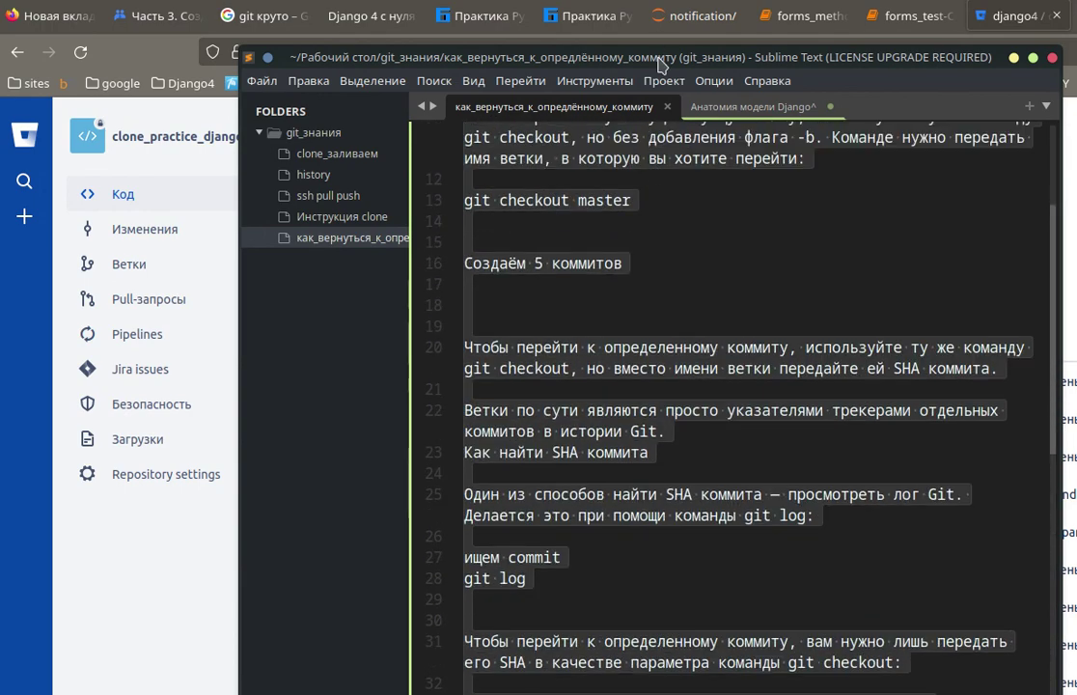
key("alt+Tab")
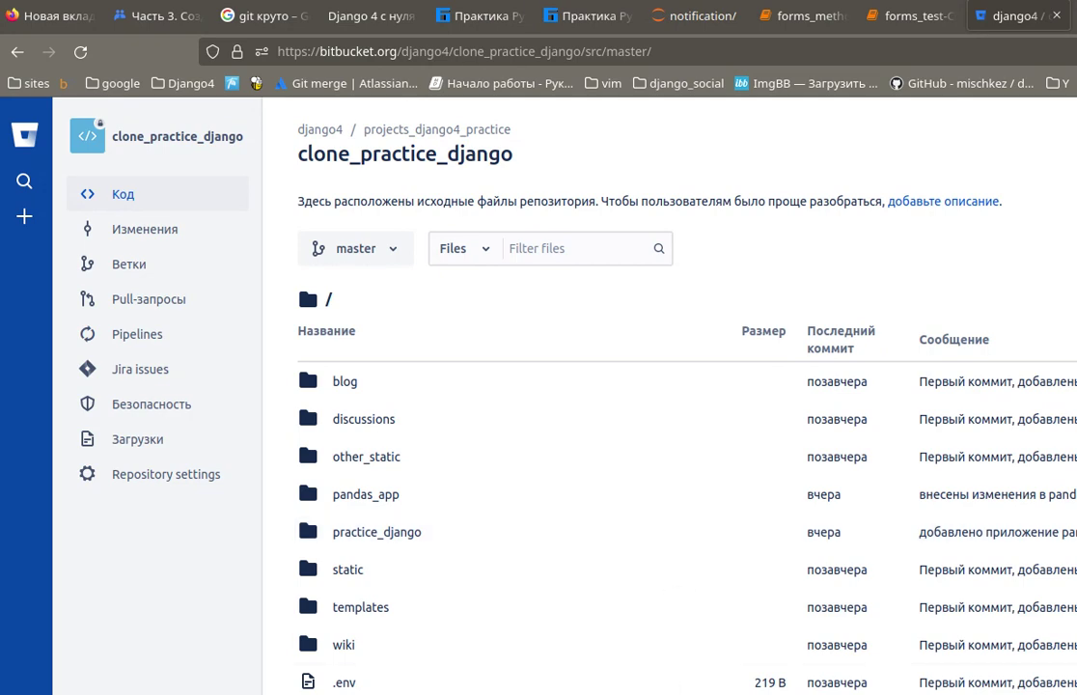
key("alt+Tab")
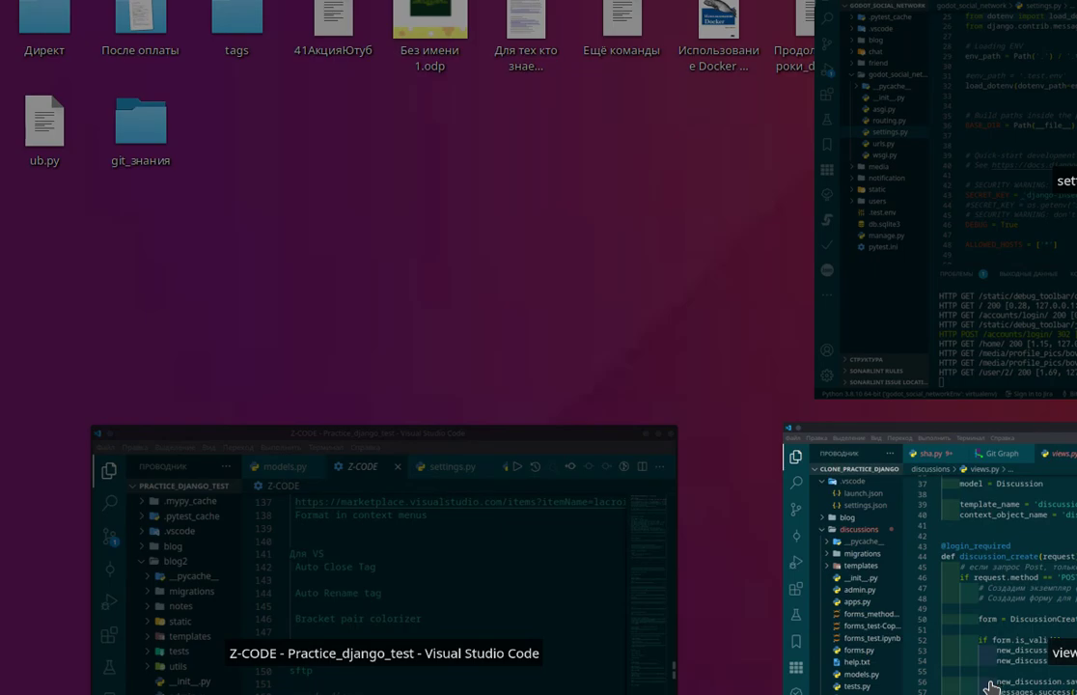
Step: Switch to the clone_practice_django project in Visual Studio Code, check out the pandas branch, and return to the master branch
left_click(866, 593)
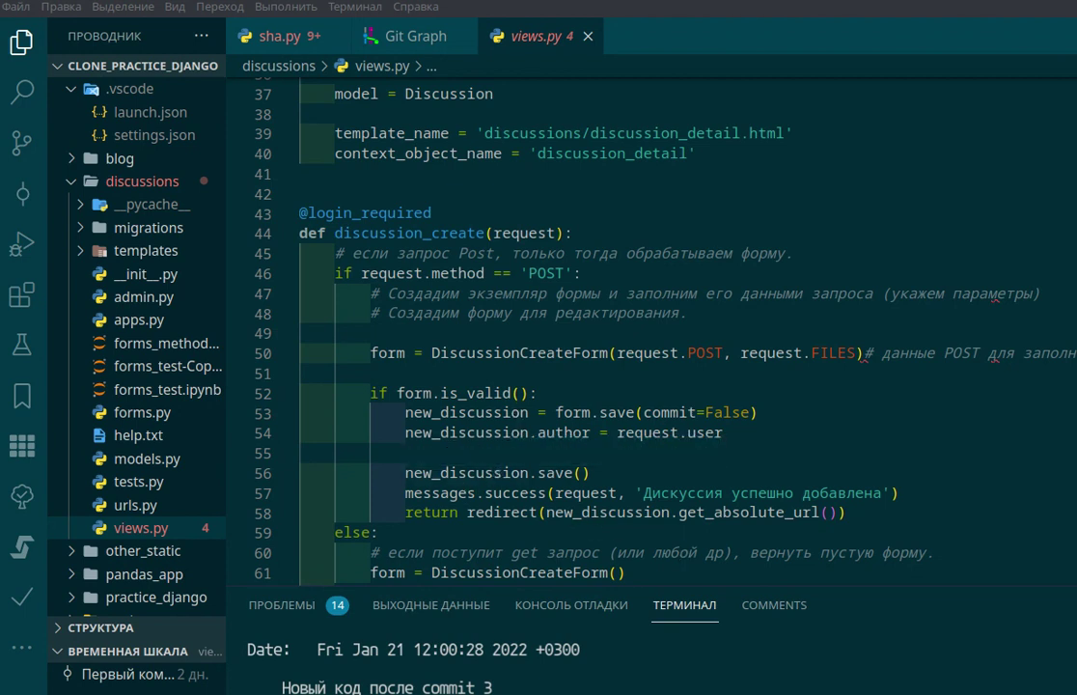
left_click(92, 693)
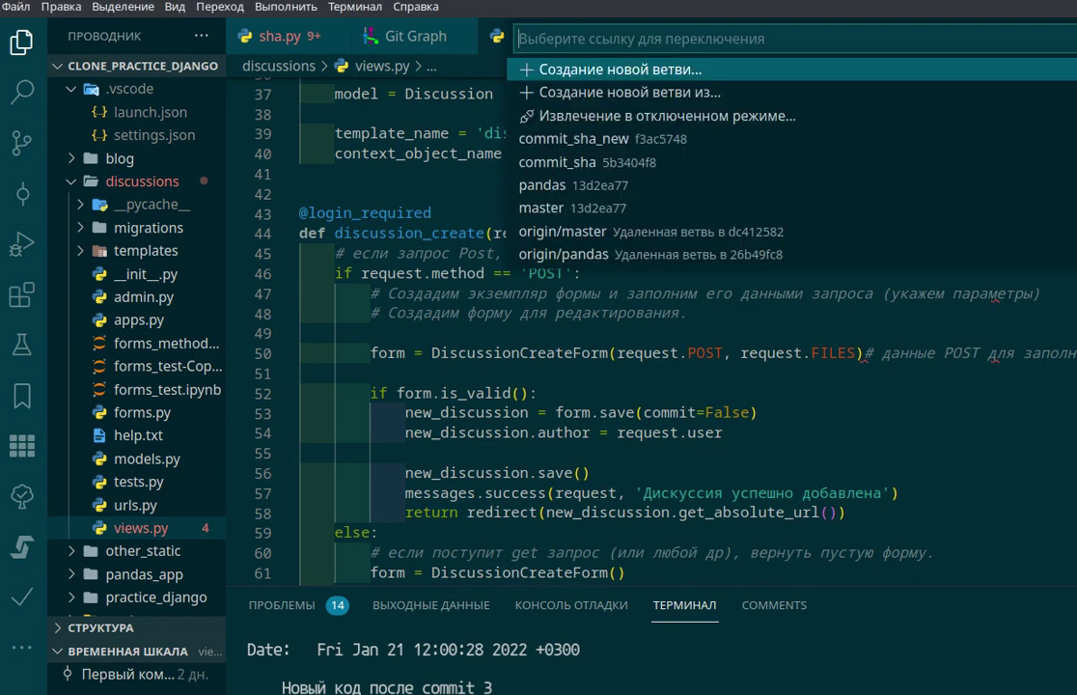
left_click(557, 185)
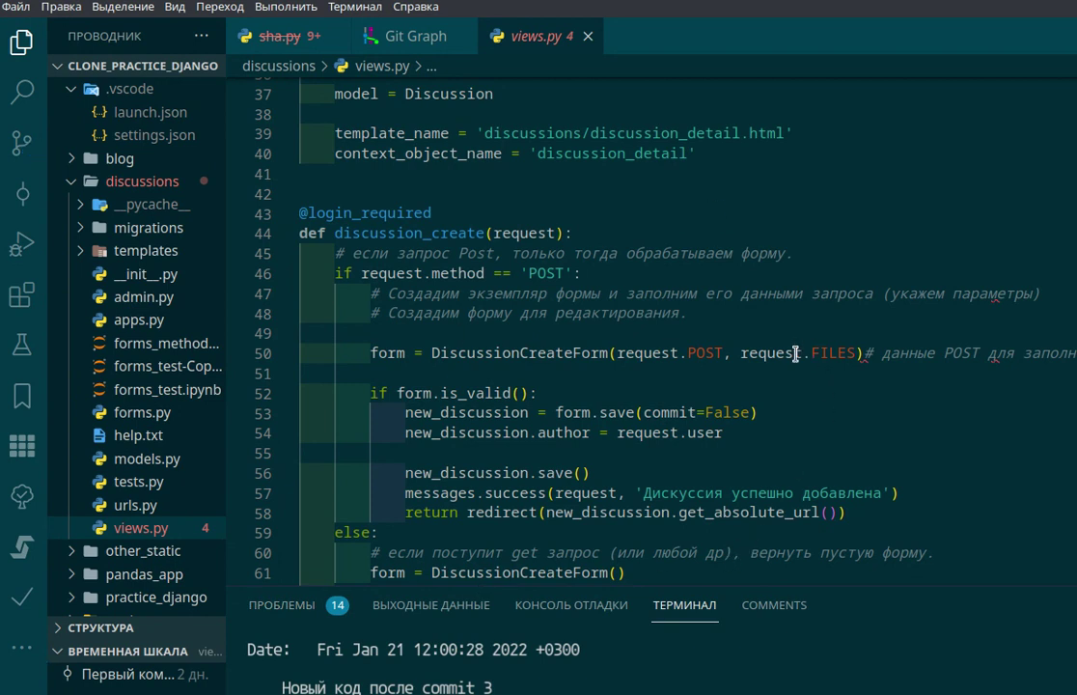
mouse_move(786, 353)
mouse_move(714, 349)
left_click(87, 694)
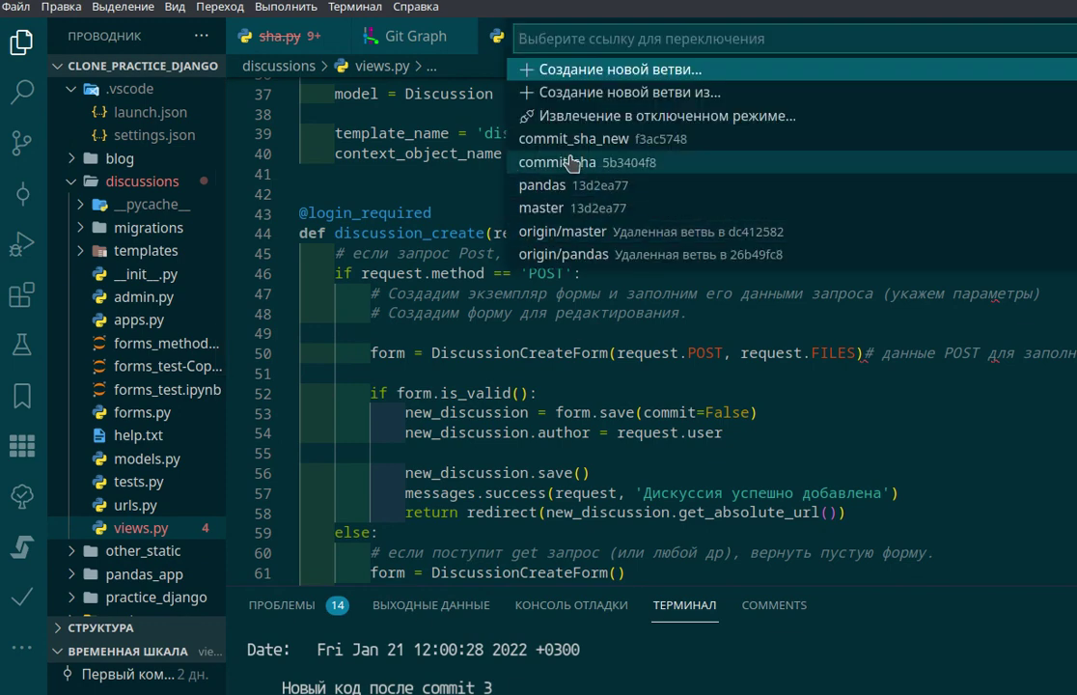
left_click(574, 211)
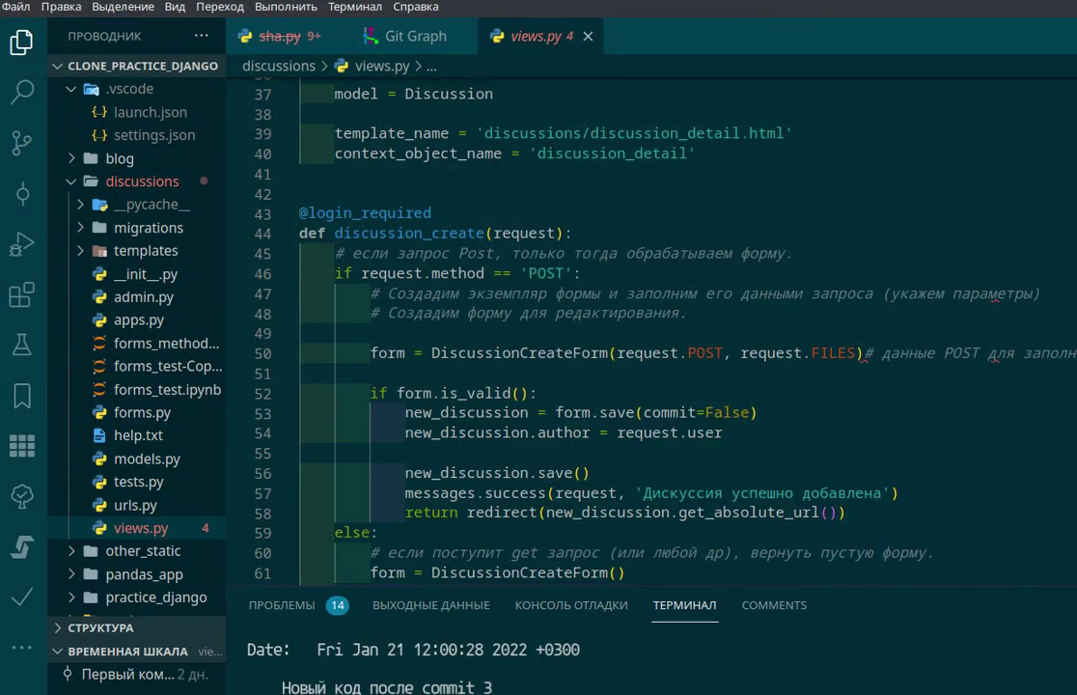
Step: In the Impress Git presentation, add the django logo to slide 1 and replace slide 2's empty placeholders with the master and commit_sha diagram
key("ctrl+Page_Up")
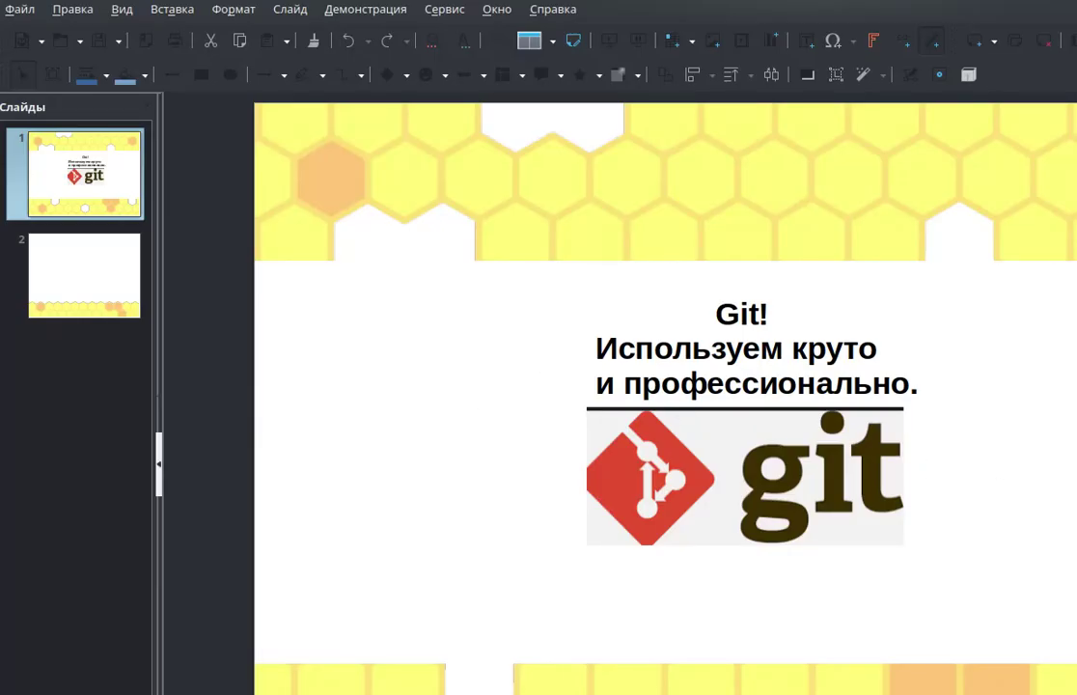
key("ctrl+v")
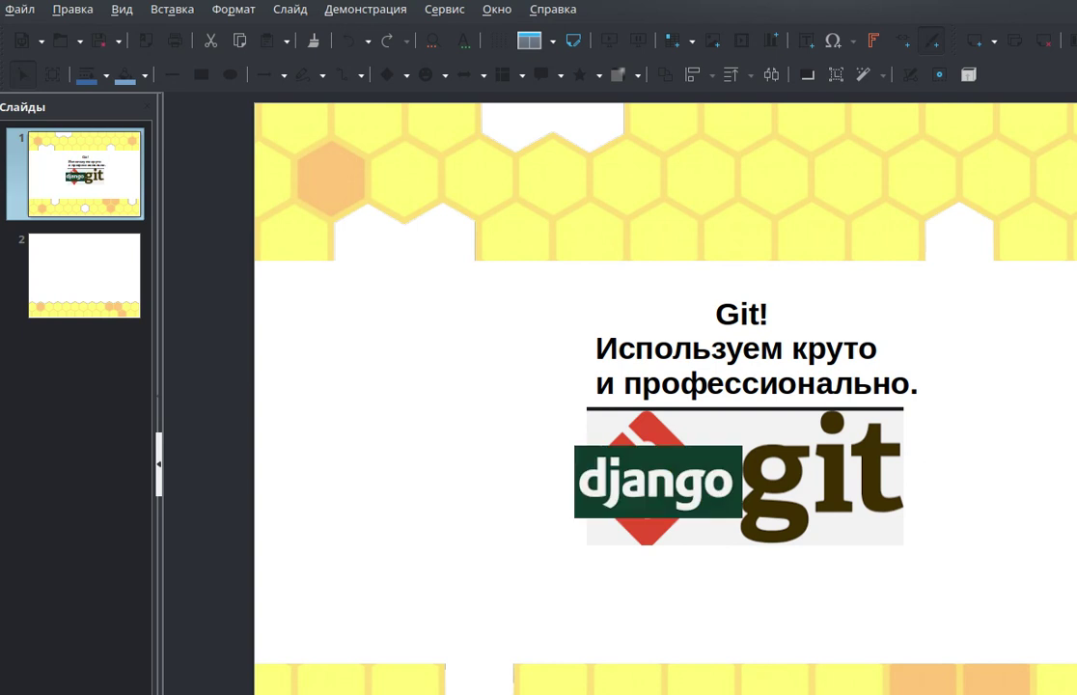
left_click(77, 283)
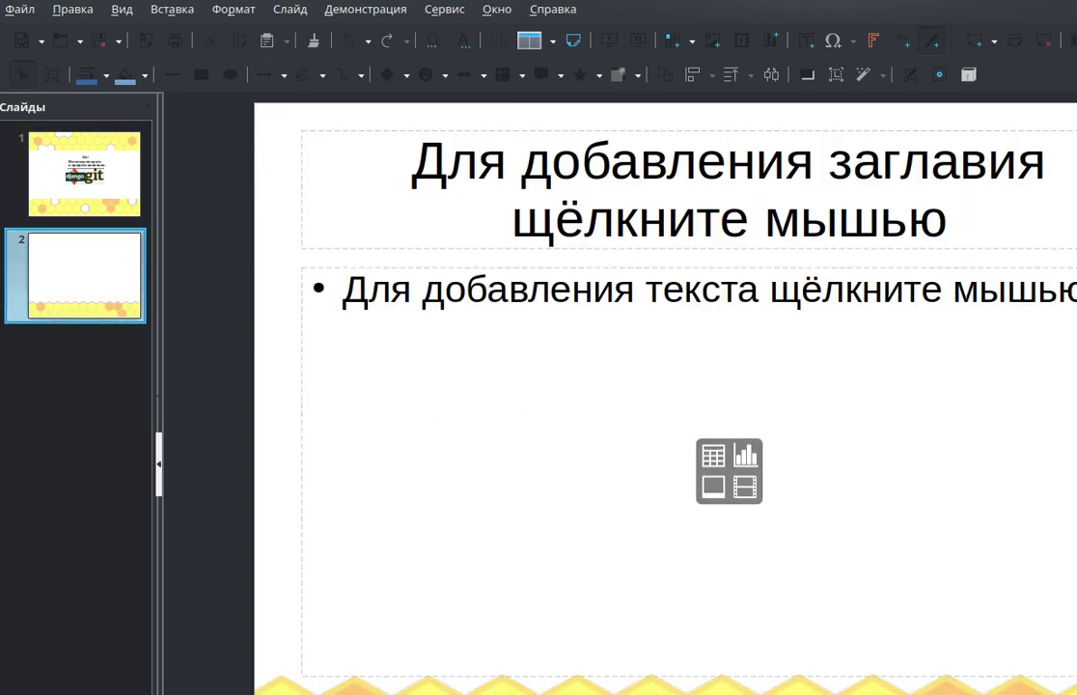
key("ctrl+a")
key("Delete")
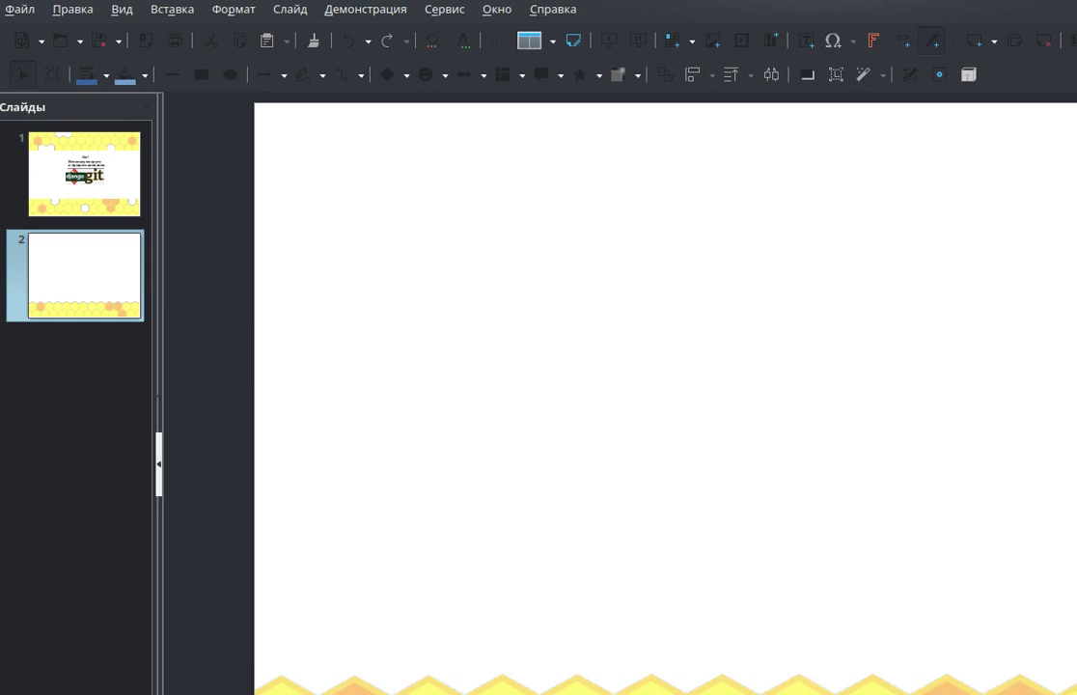
key("ctrl+v")
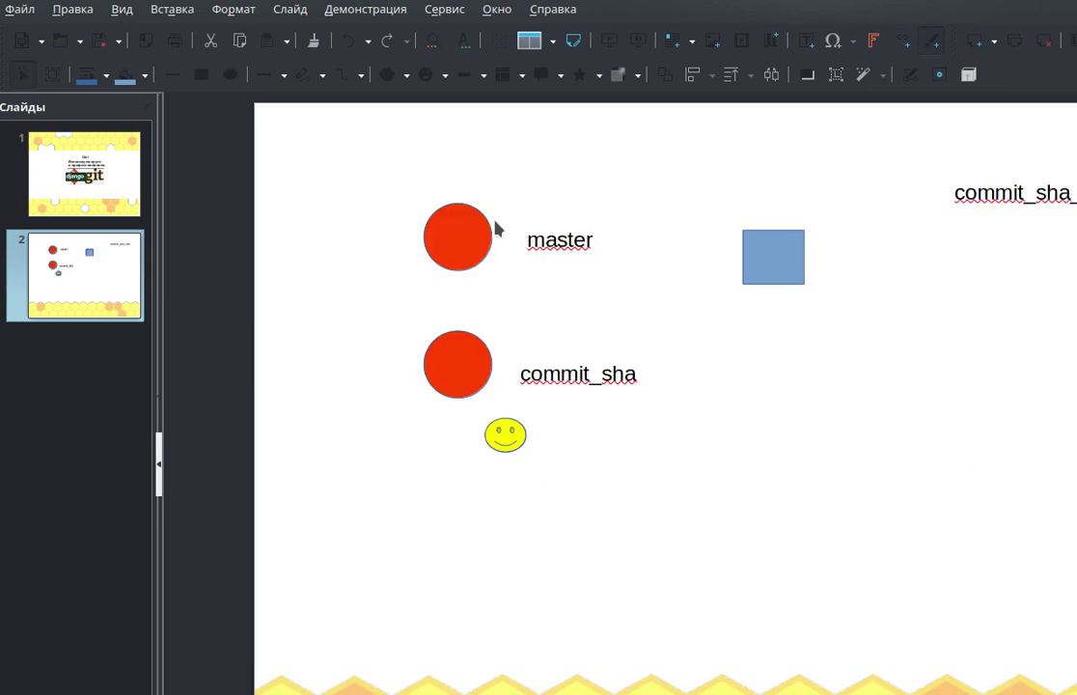
Step: Select the red circle beside master and the one beside commit_sha in turn, finishing with nothing selected
left_click(458, 237)
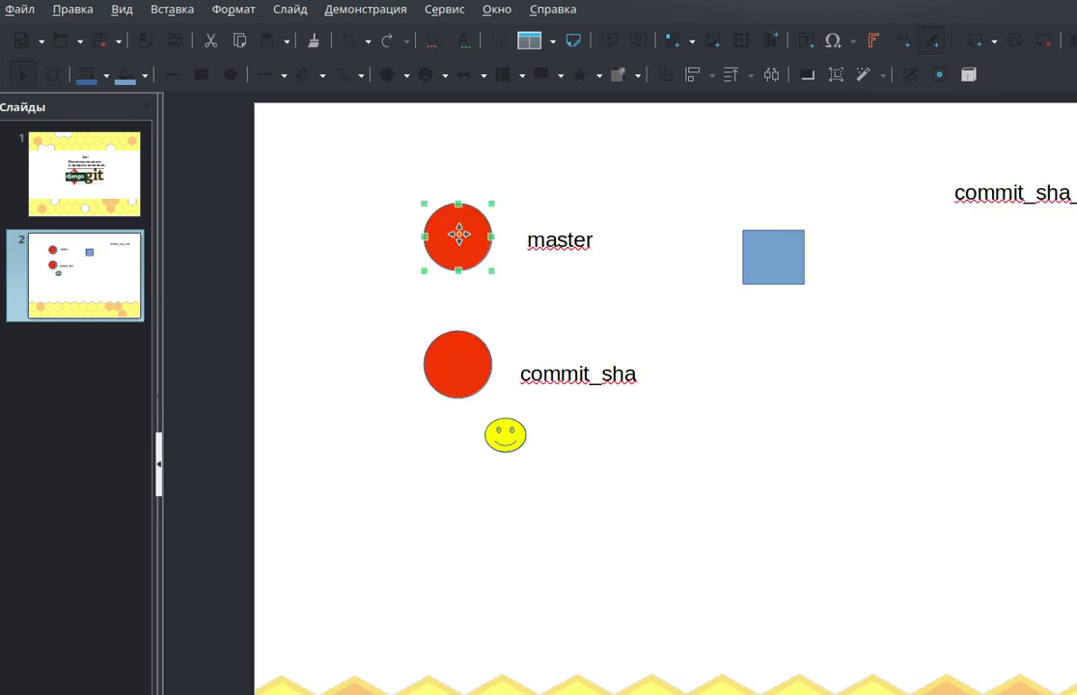
left_click(473, 354)
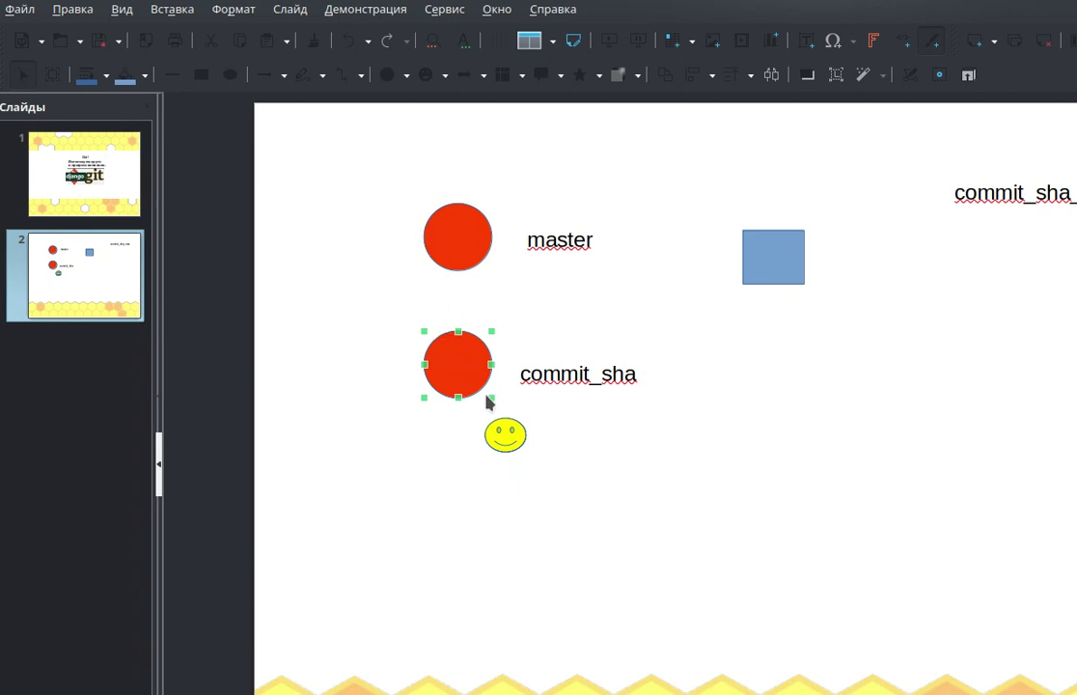
left_click(769, 347)
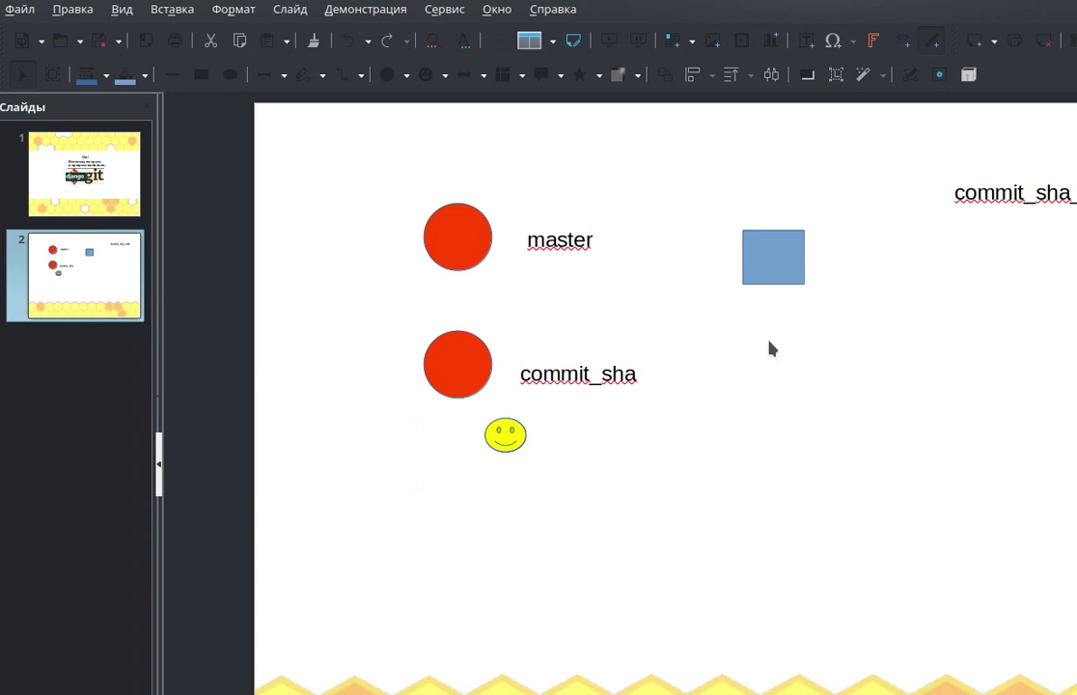
Step: Make four copies of the yellow smiley under commit_sha and arrange them in a column below the original
left_click(511, 440)
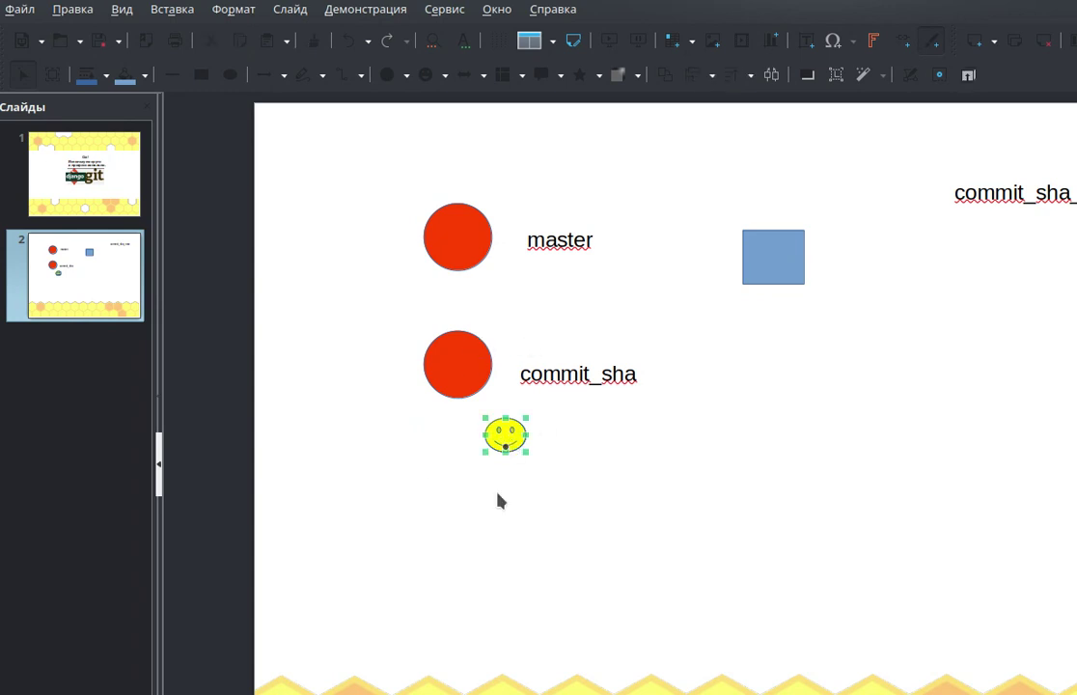
left_click(503, 428)
left_click_drag(504, 428, 498, 470)
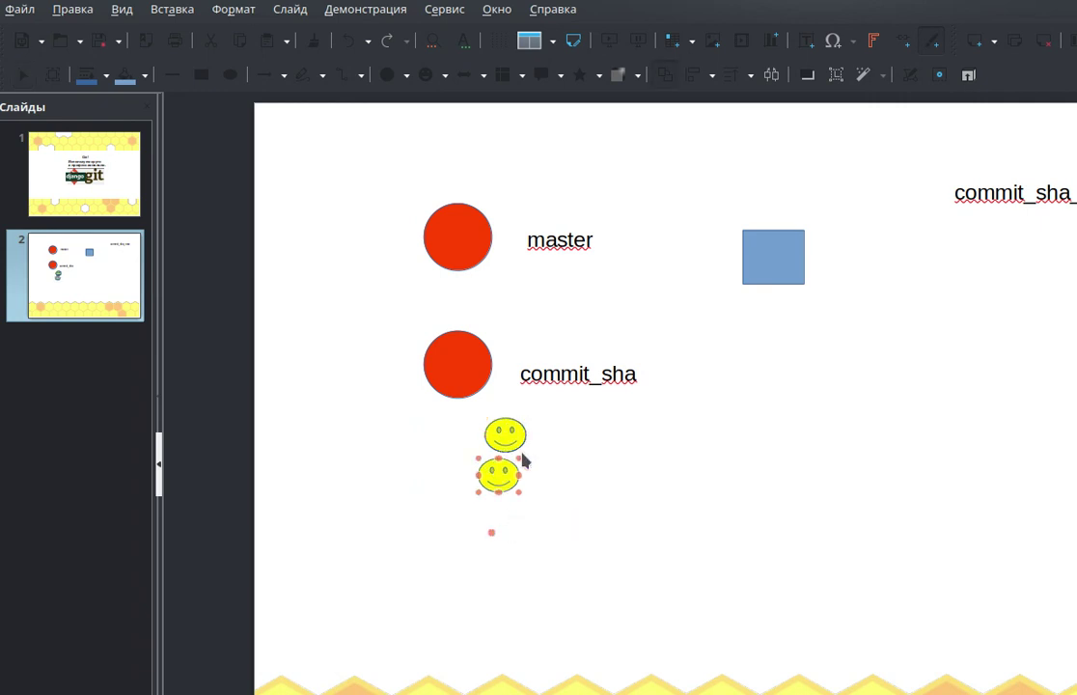
left_click_drag(502, 433, 490, 521)
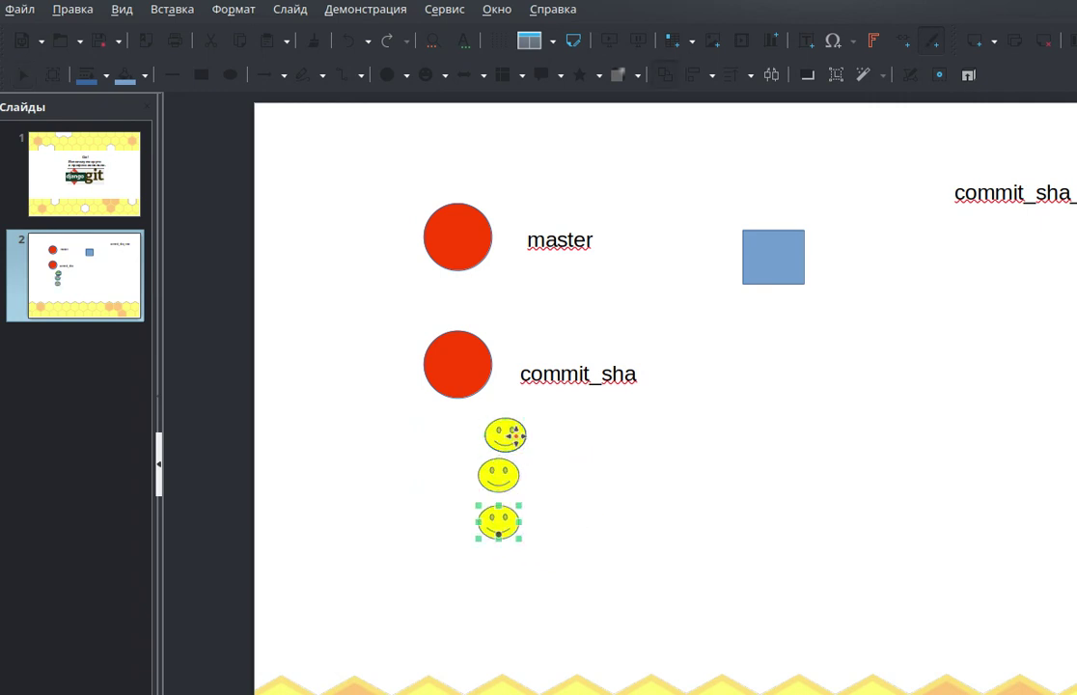
left_click_drag(514, 440, 501, 568)
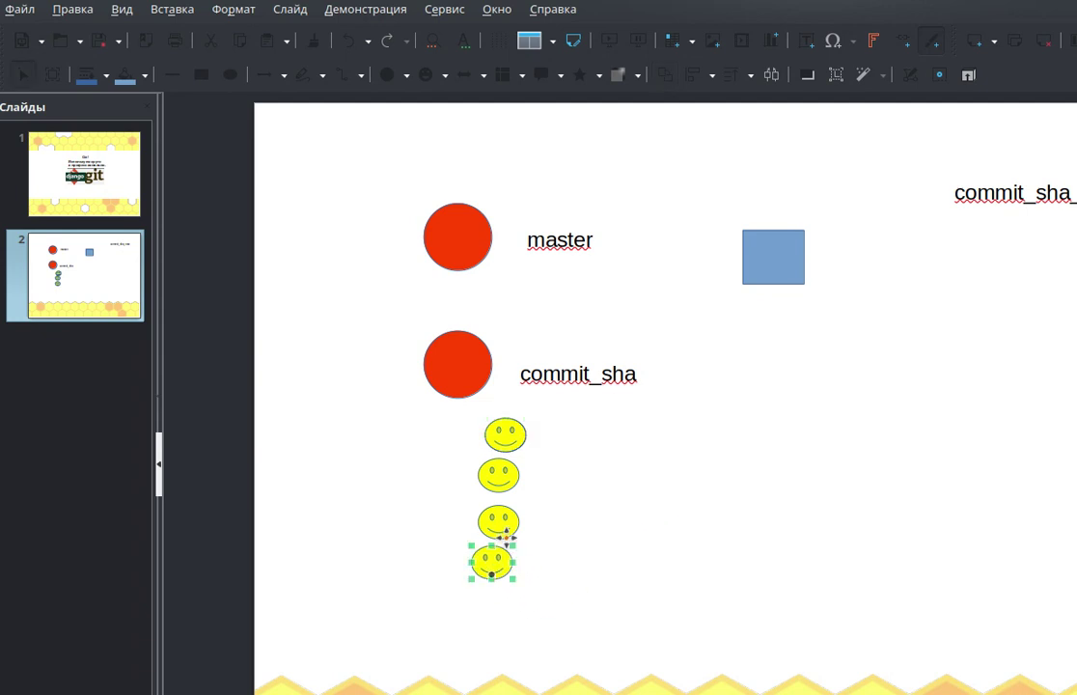
left_click_drag(512, 442, 505, 603)
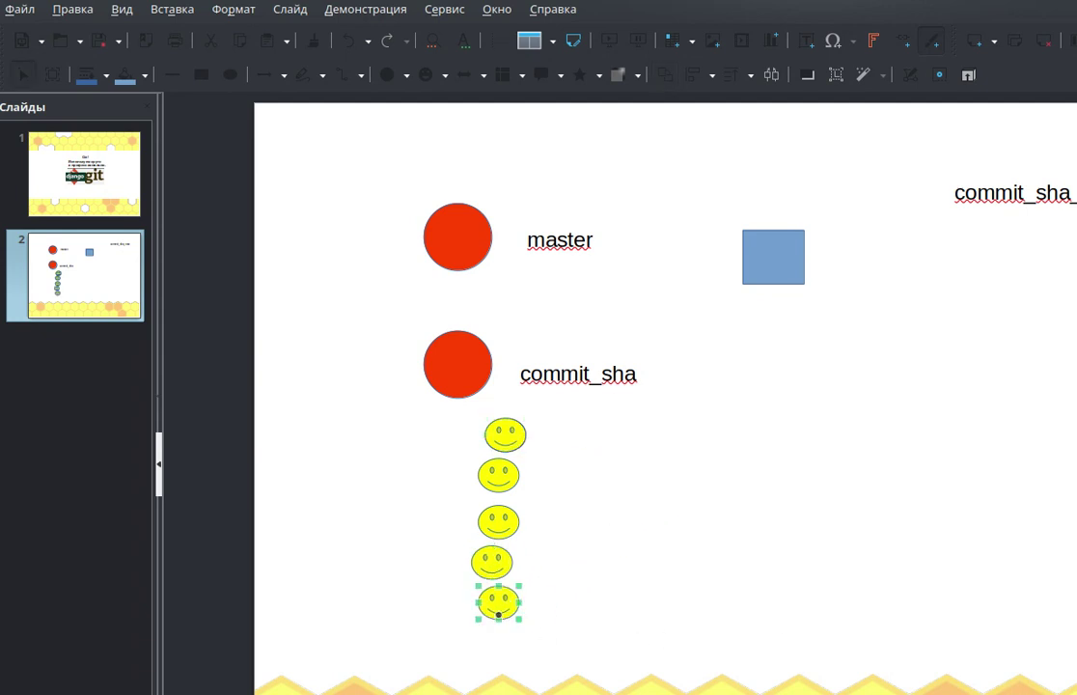
Step: Switch to the clone_practice_django project in Visual Studio Code, open models.py in discussions and read through the Discussion model
key("ctrl+F9")
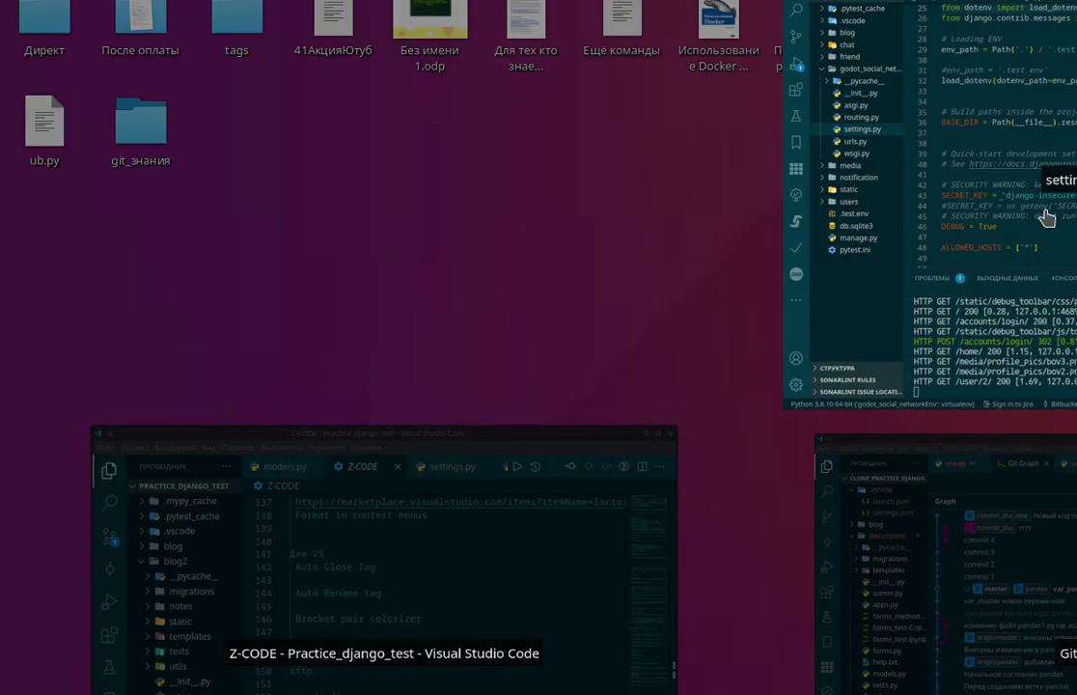
left_click(1011, 644)
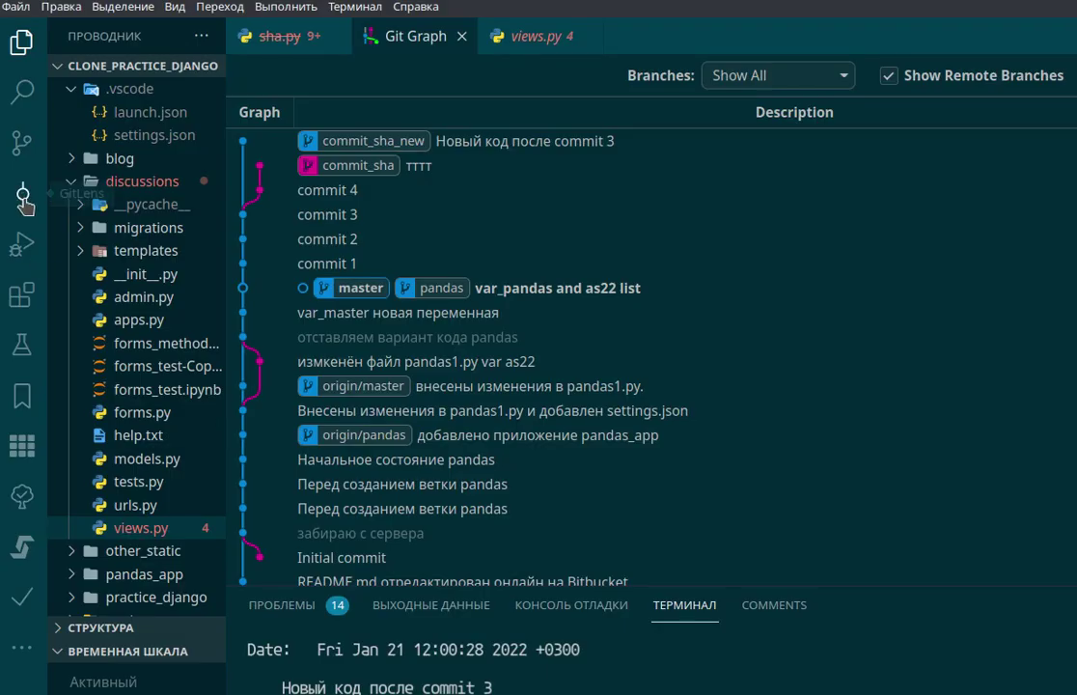
left_click(139, 467)
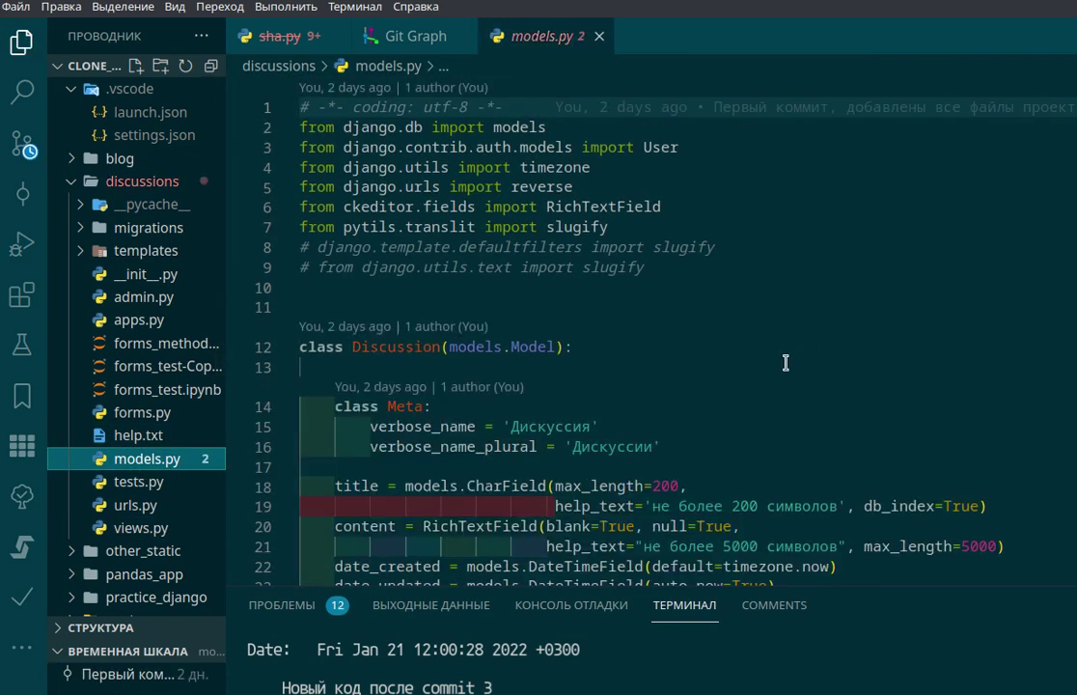
scroll(785, 363, "down", 1)
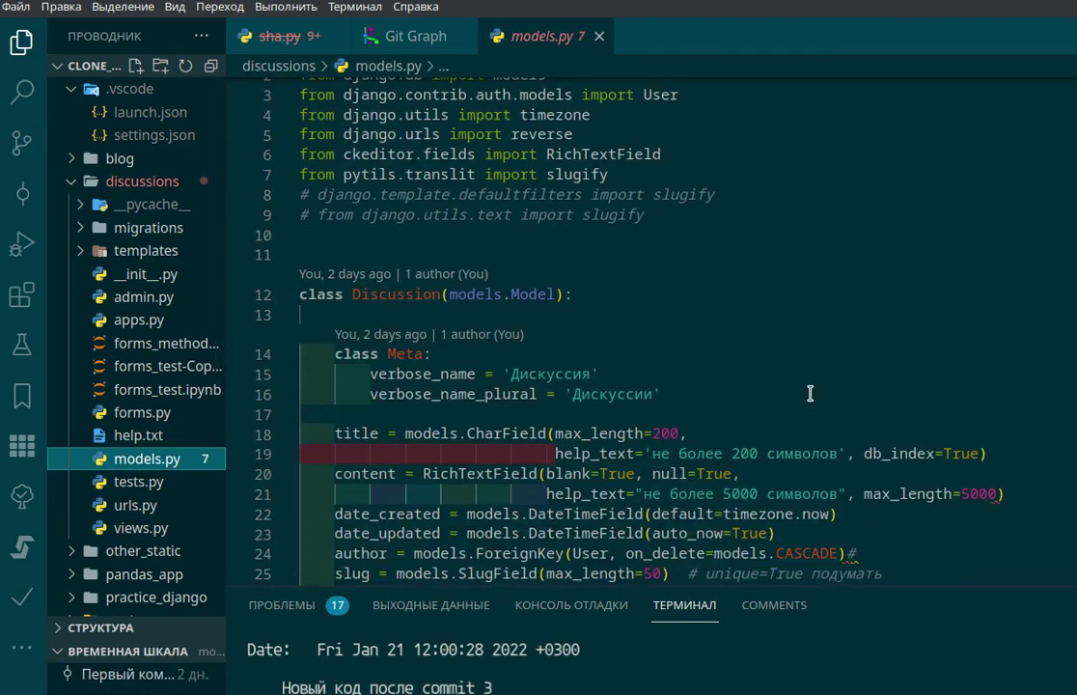
scroll(712, 348, "down", 5)
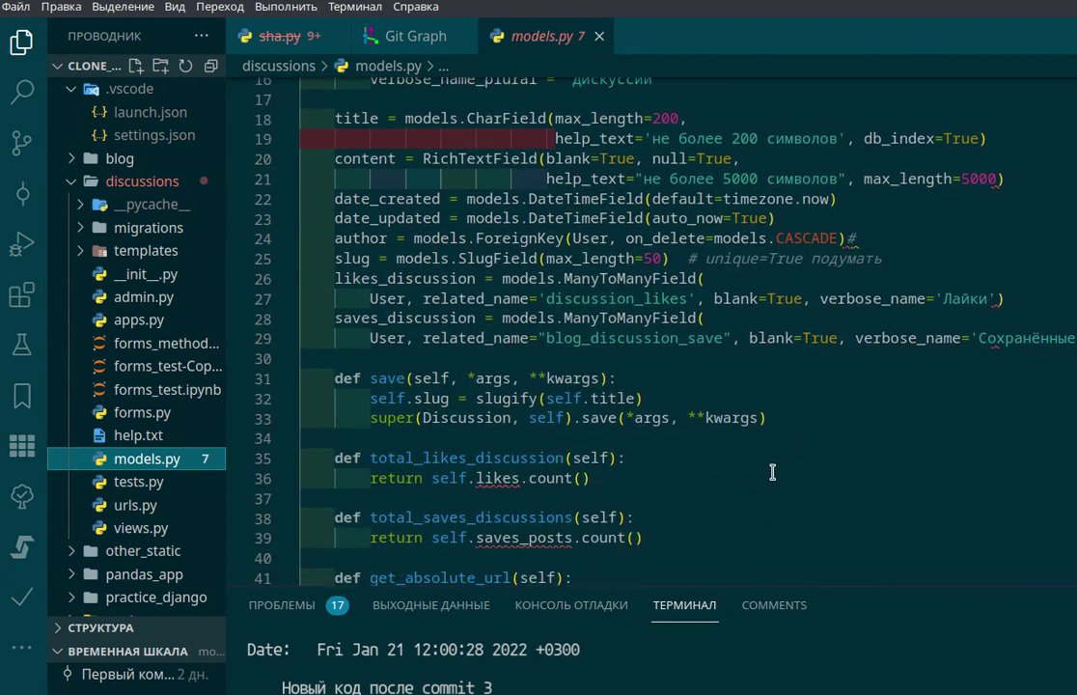
scroll(636, 419, "up", 3)
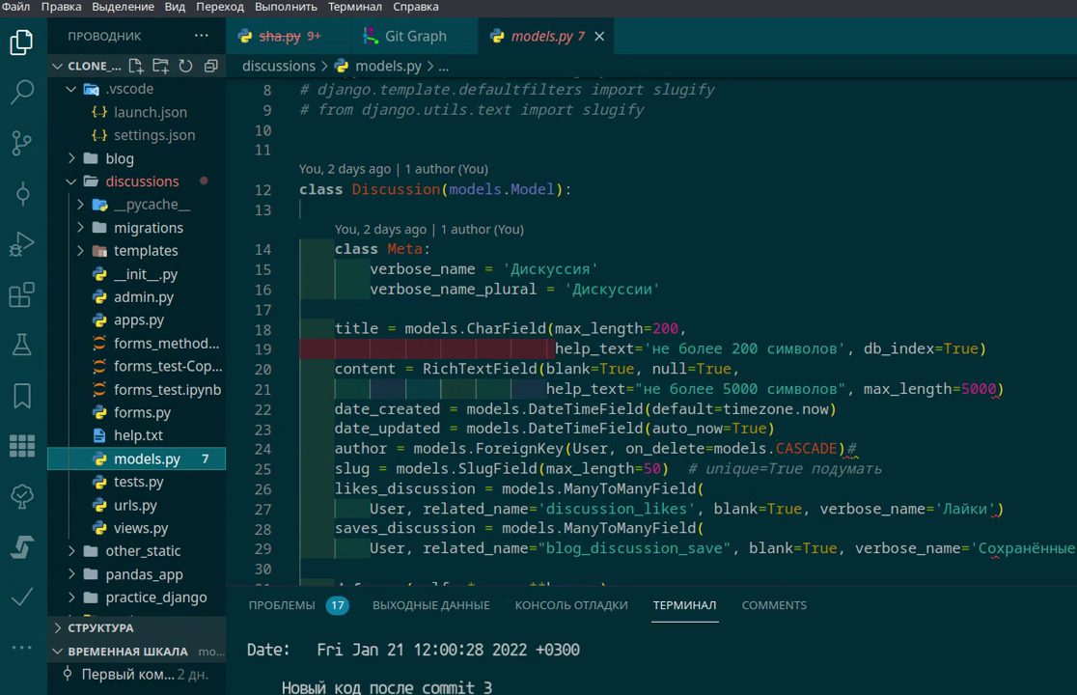
scroll(366, 426, "down", 2)
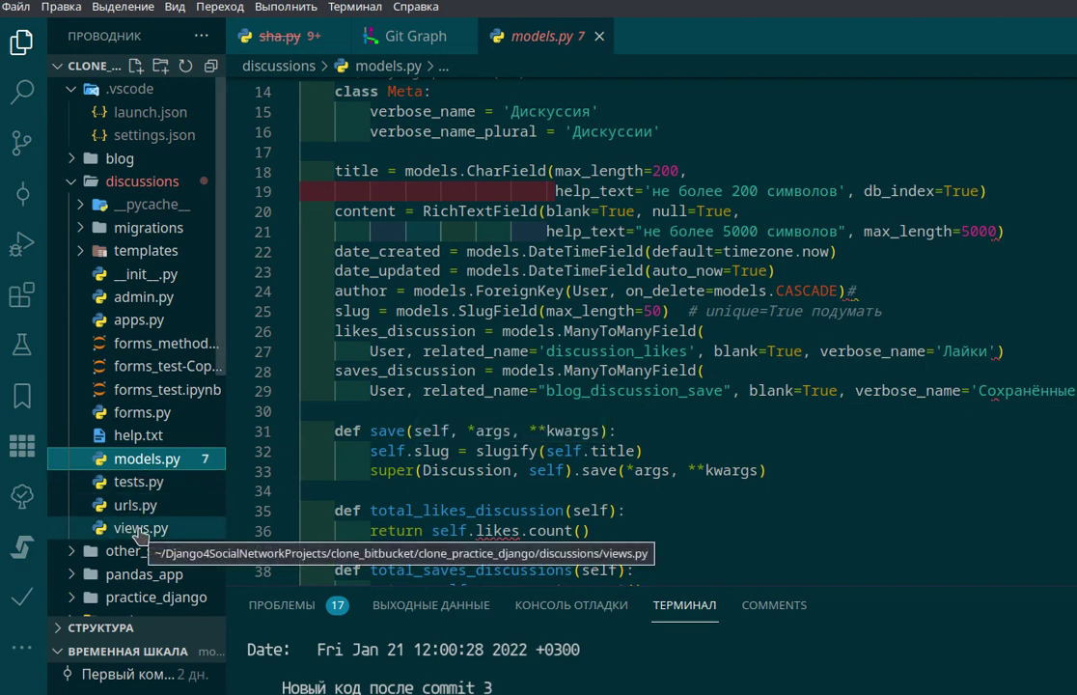
Step: Return to the Impress presentation and move the commit_sha circle down beside the column of smileys
key("alt+Tab")
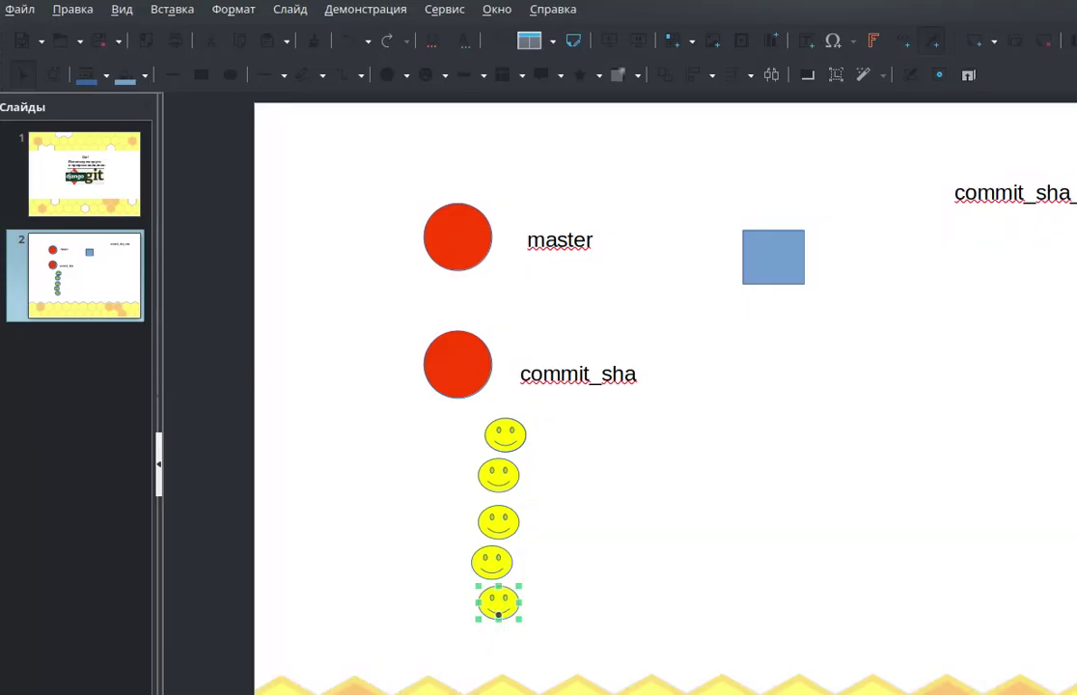
left_click(497, 522)
left_click(537, 525)
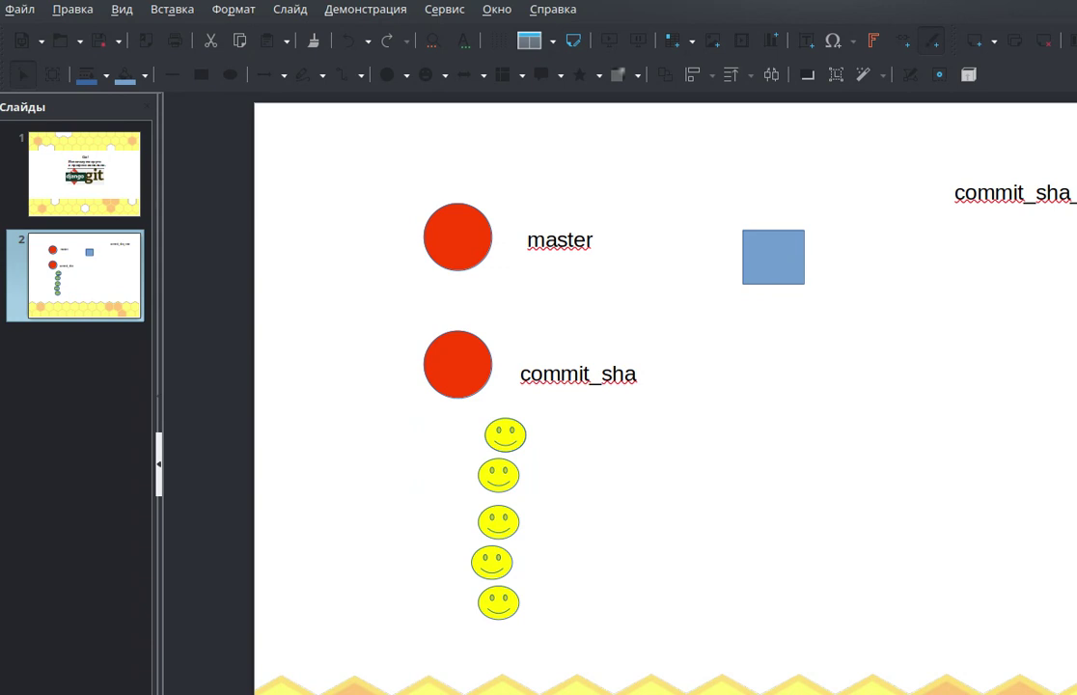
left_click(457, 236)
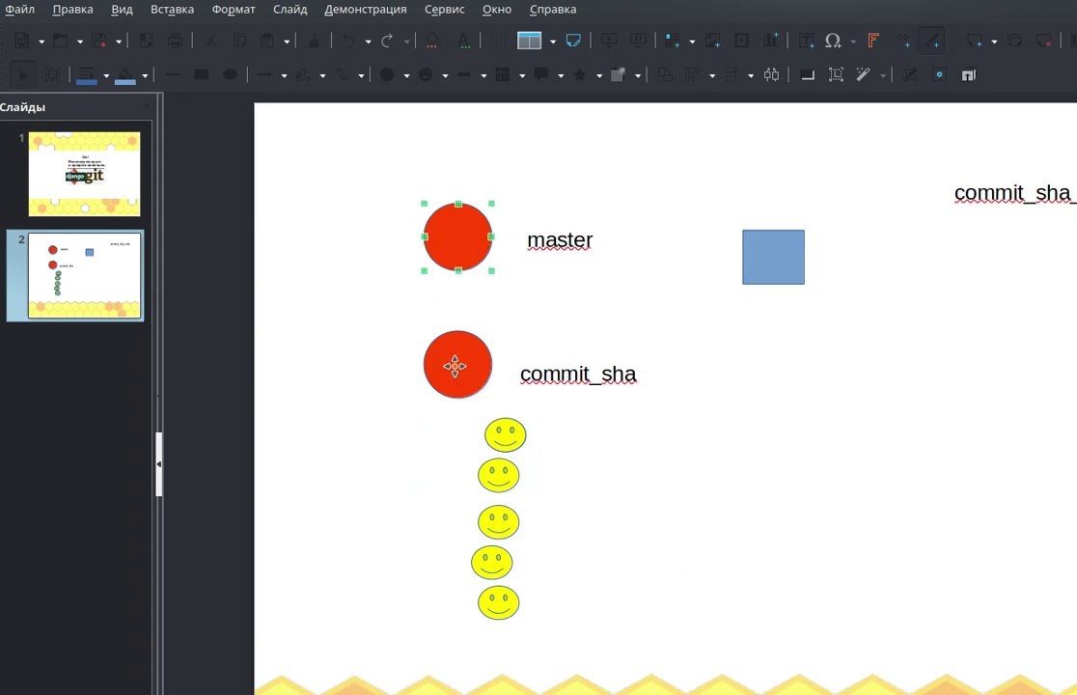
left_click_drag(451, 357, 559, 505)
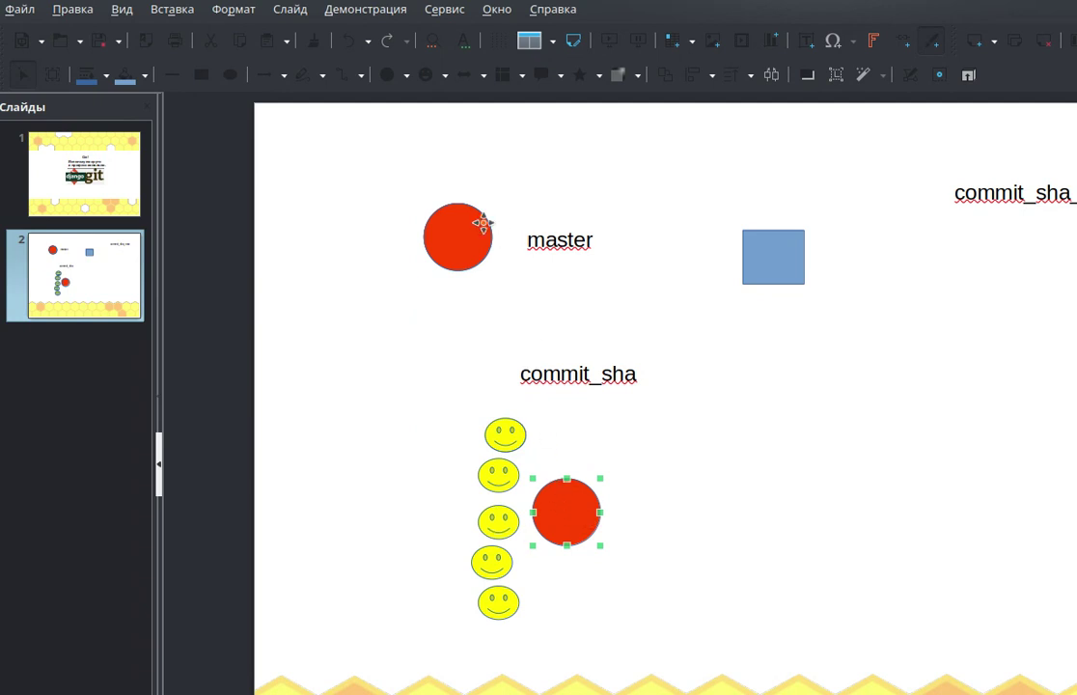
Step: Place a copy of the red master circle directly below it, beside the commit_sha label
left_click(451, 225)
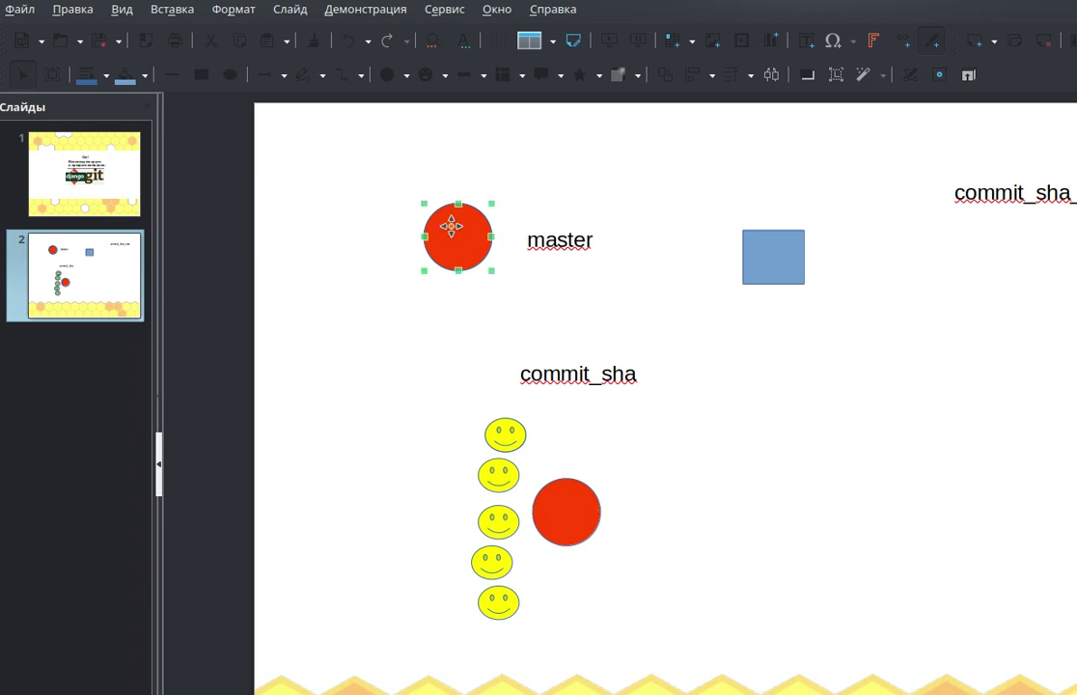
left_click(561, 373)
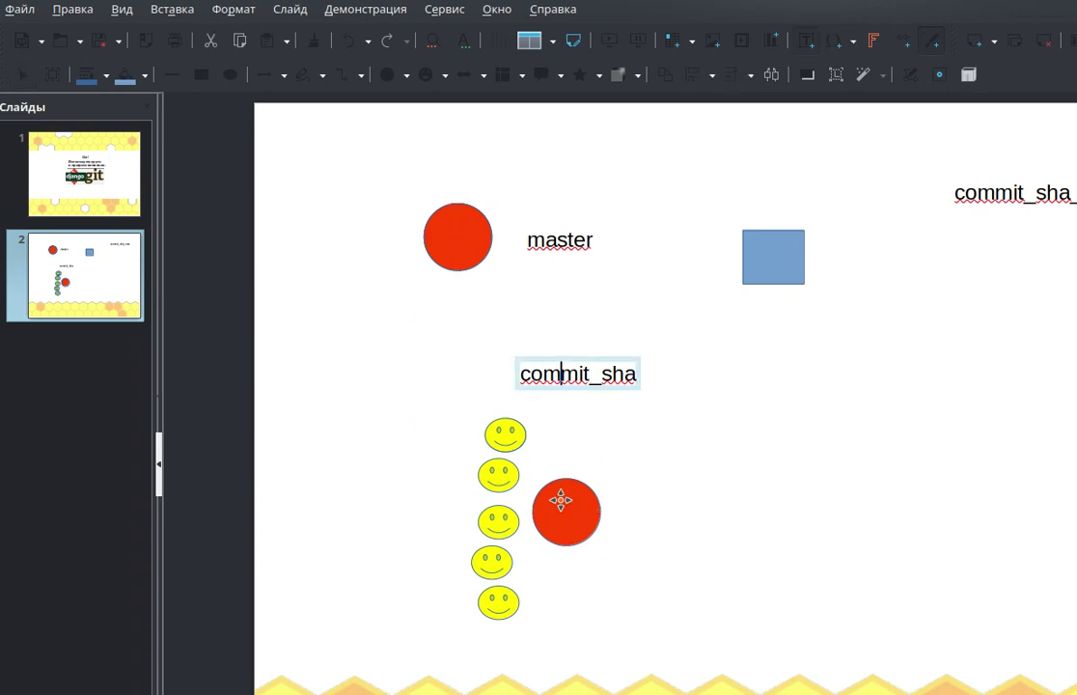
left_click(454, 378)
key("Tab")
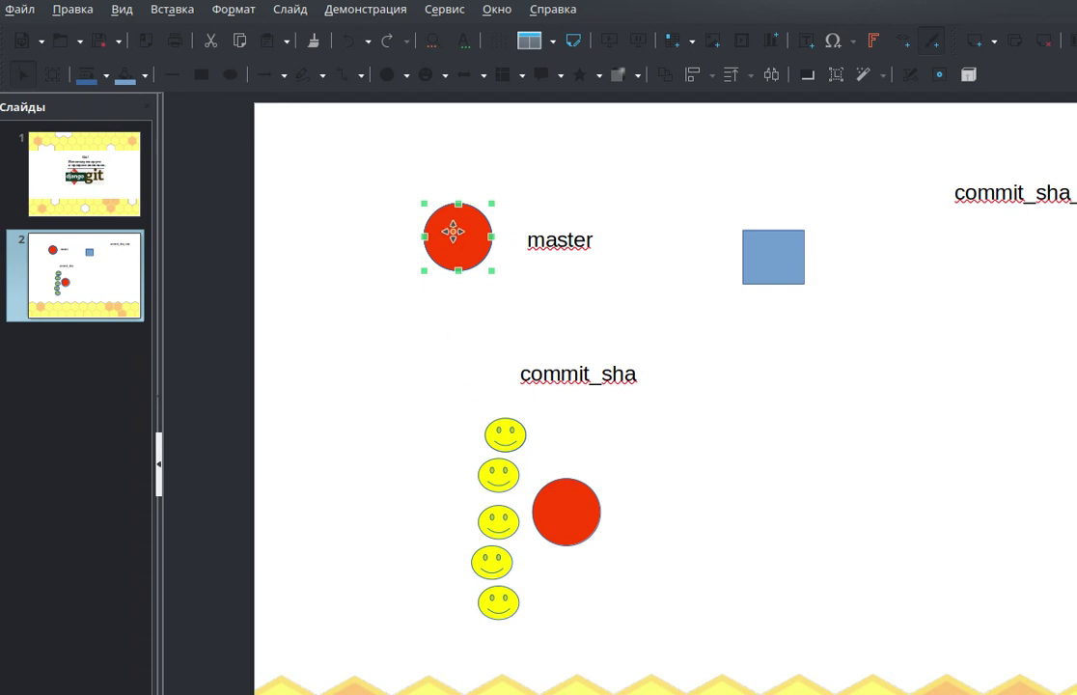
left_click_drag(457, 234, 456, 362)
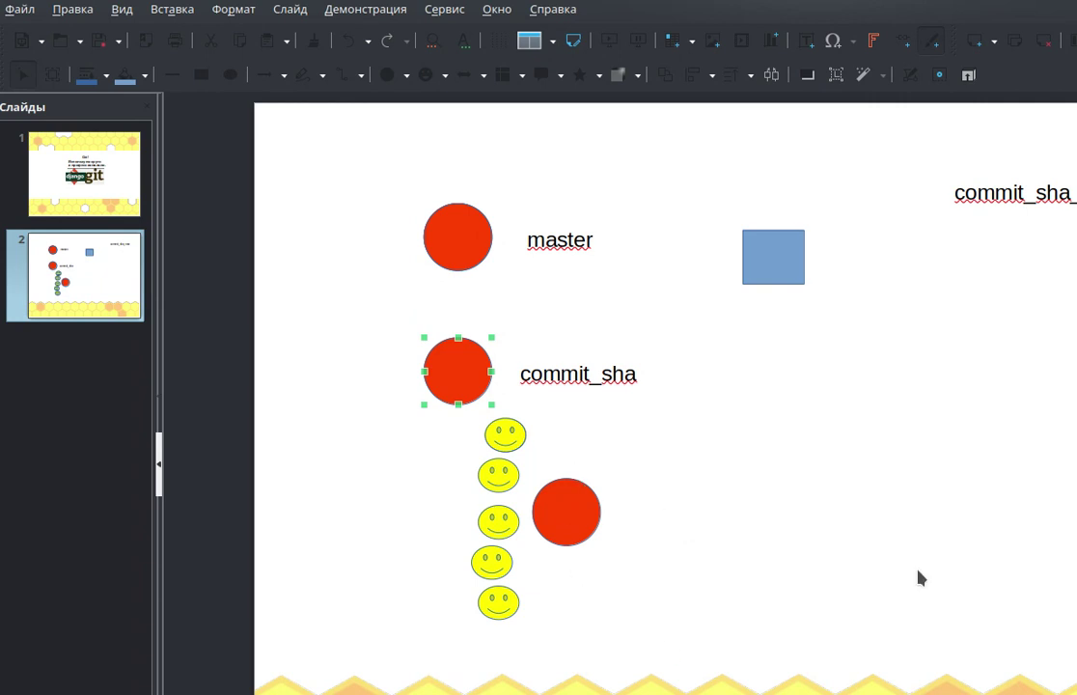
Step: Switch to Git Graph in Visual Studio Code, and on to the django-forms-git-part3 lesson page in the browser
key("alt+Tab")
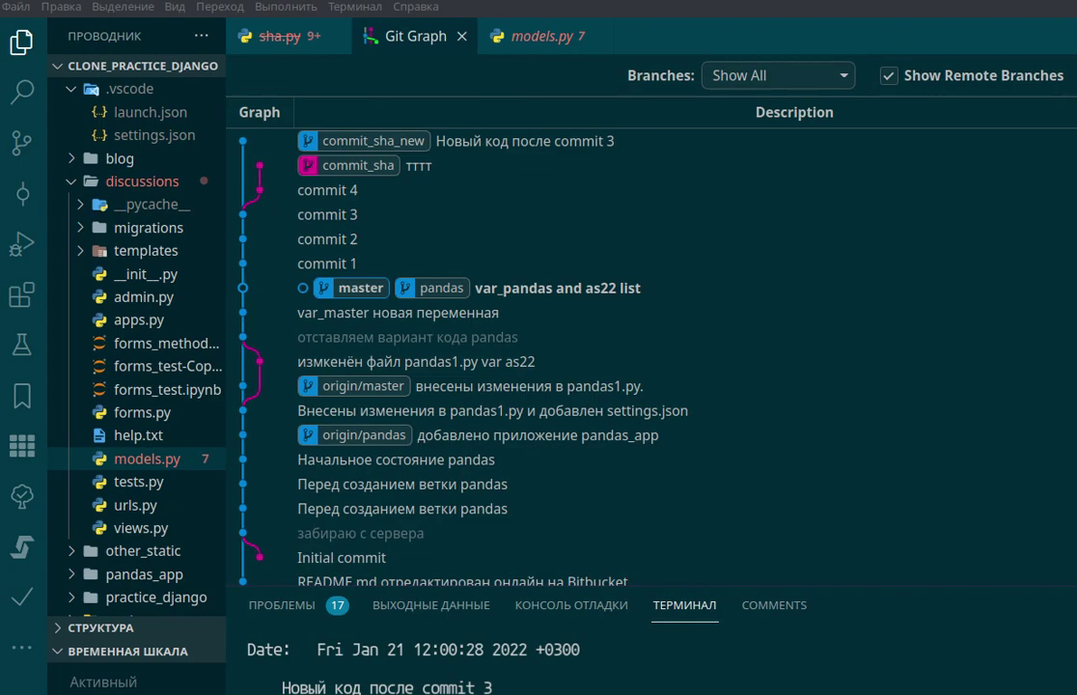
key("alt+Tab")
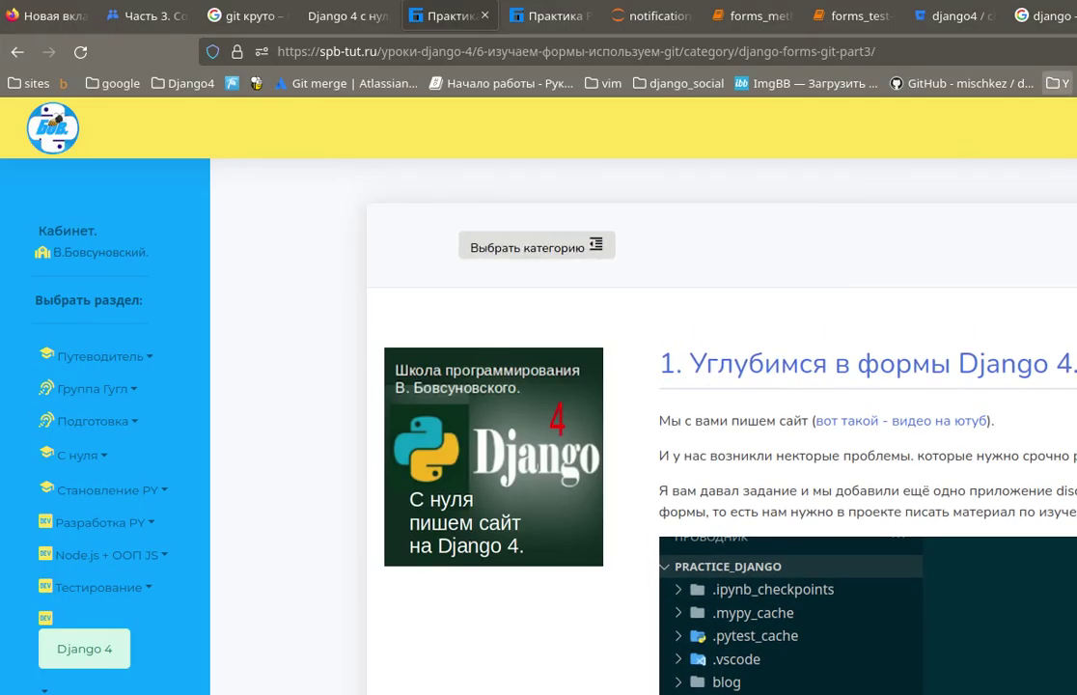
Step: View the model layer section of the Django 4.0 documentation, and switch to the clone_practice_django Git Graph in Visual Studio Code
key("ctrl+Tab")
scroll(685, 537, "up", 10)
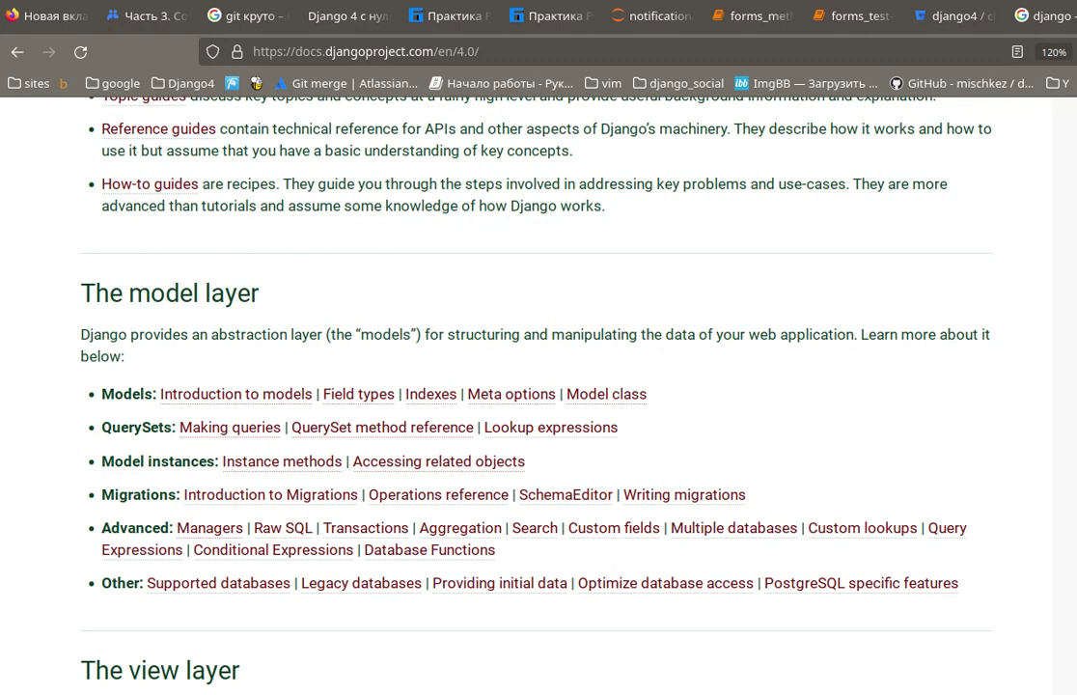
key("ctrl+F10")
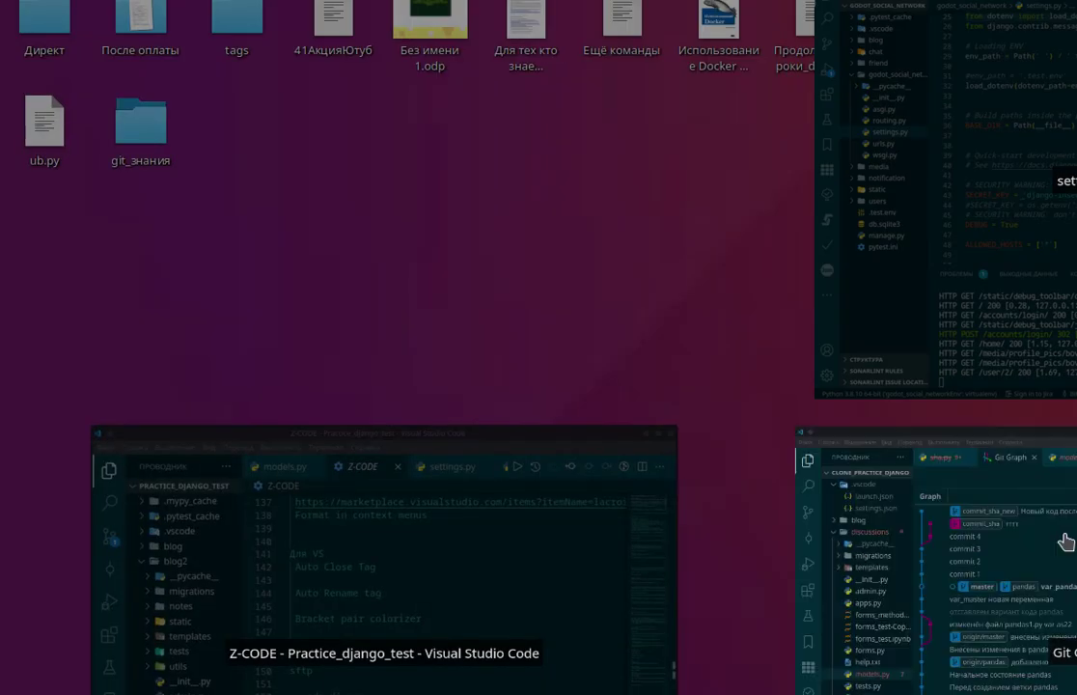
left_click(1065, 542)
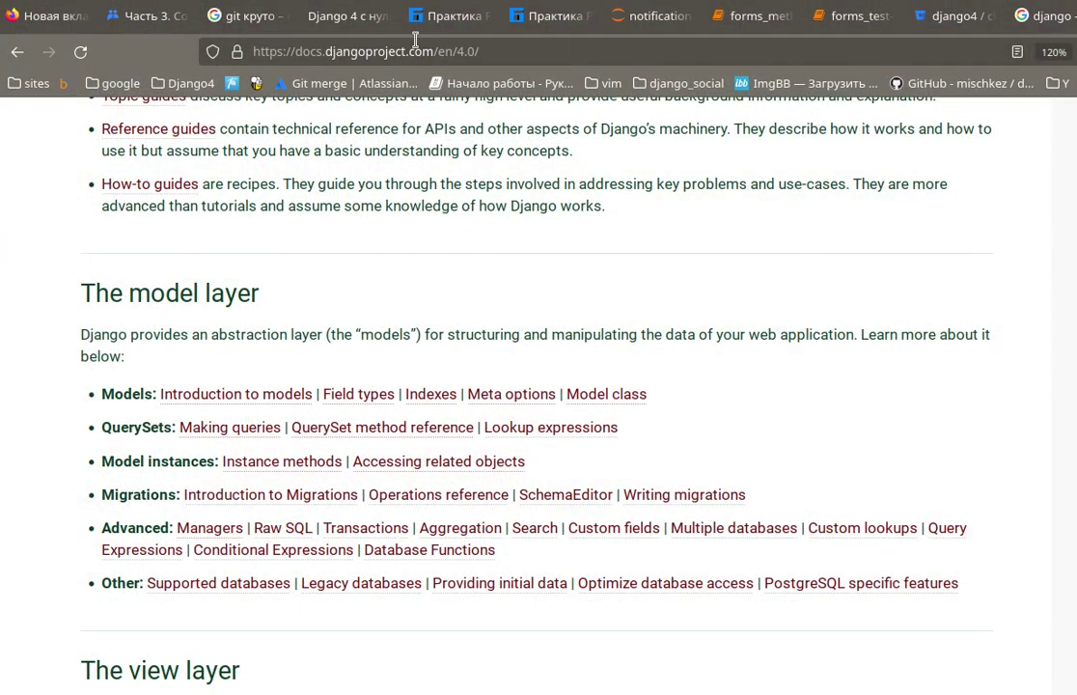
Step: Return to the django-forms-git-part3 lesson page in the browser and open the Python ООП + DEV. lessons of the Разработка PY section
left_click(453, 16)
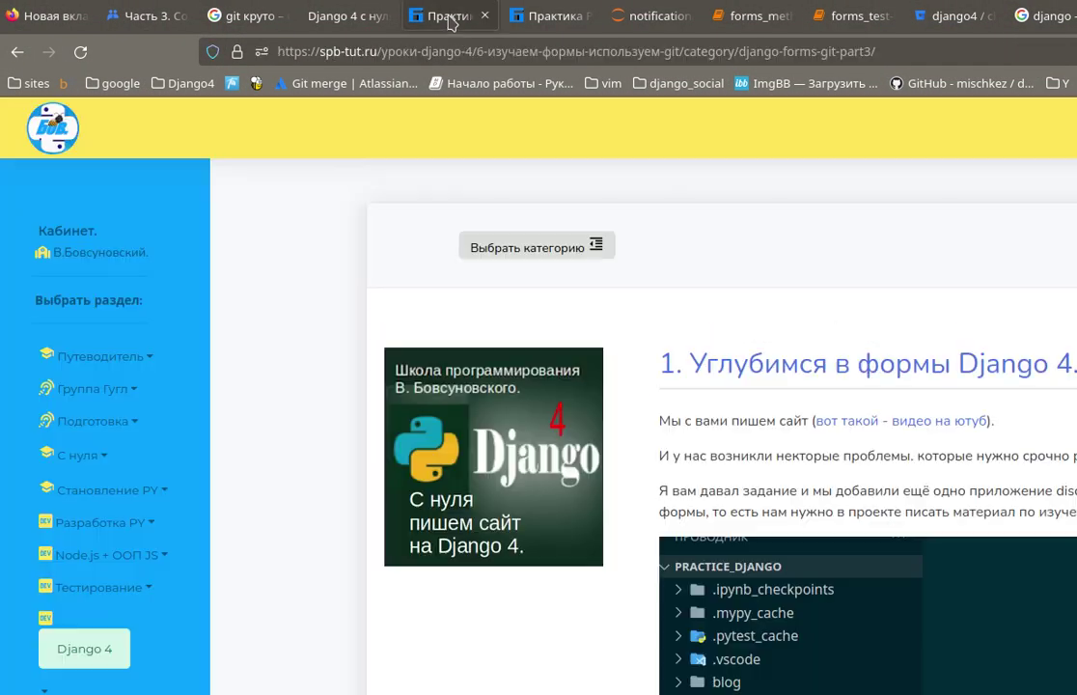
left_click(92, 522)
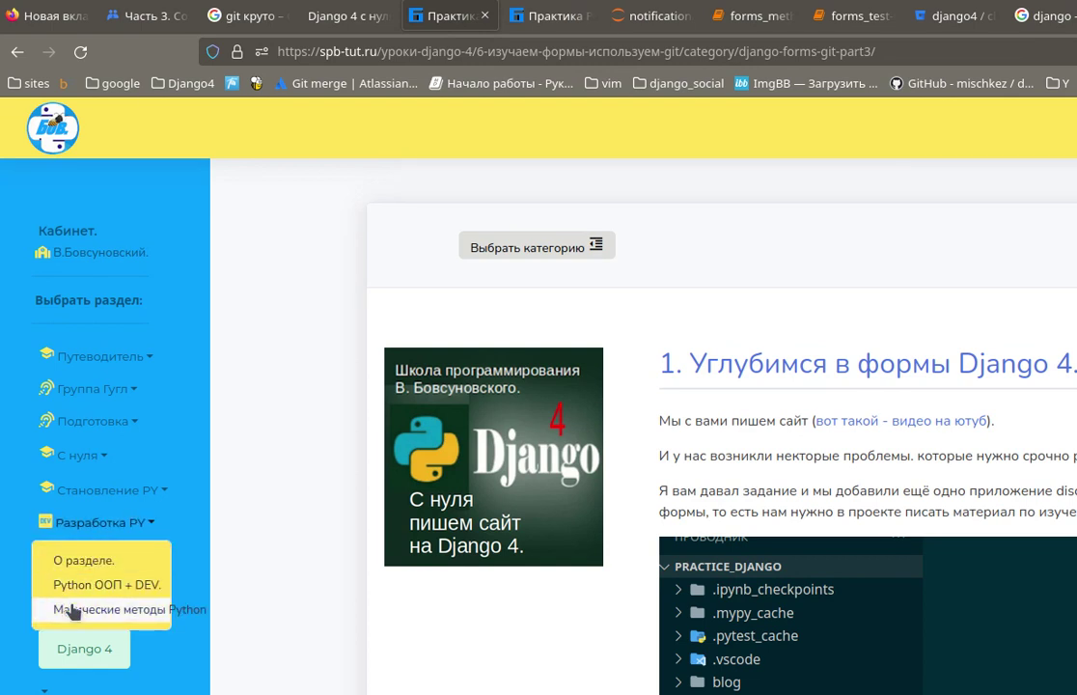
left_click(77, 584)
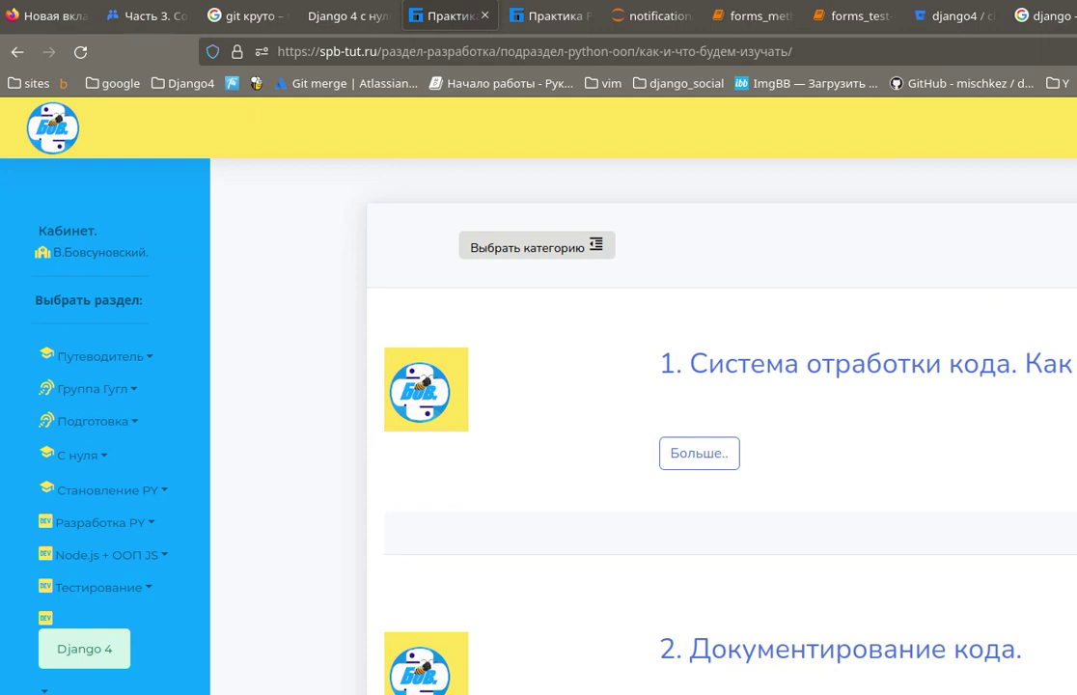
Step: Show the Git Graph in Visual Studio Code, and look through the YouTube playlist "Django 4 пишем сайт с нуля" in the browser
key("super")
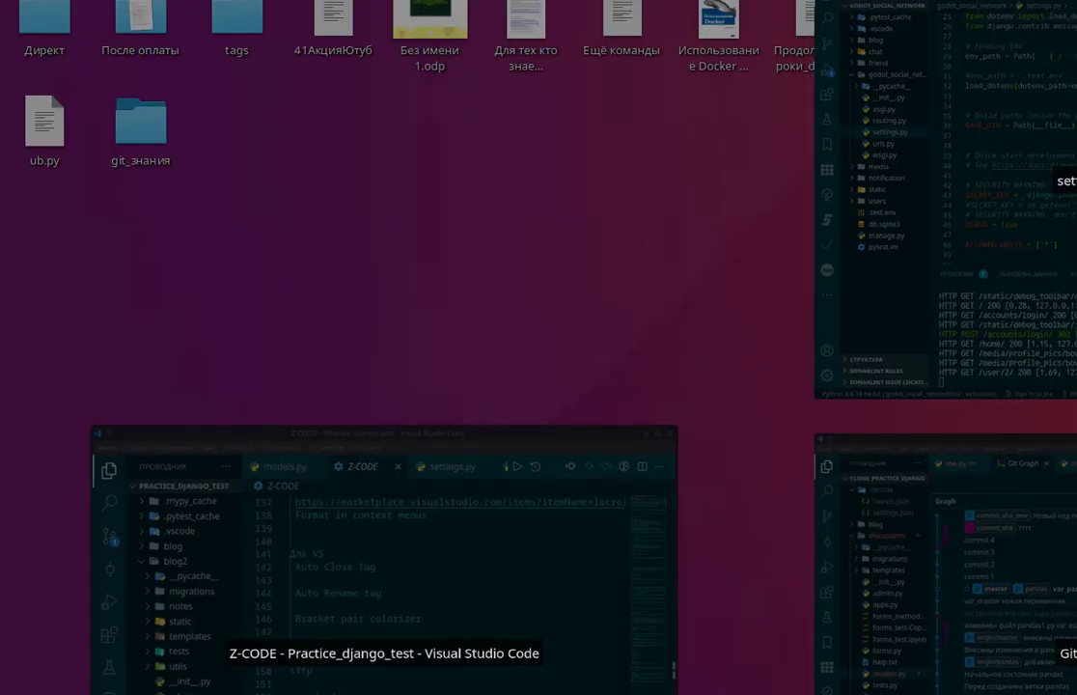
left_click(985, 620)
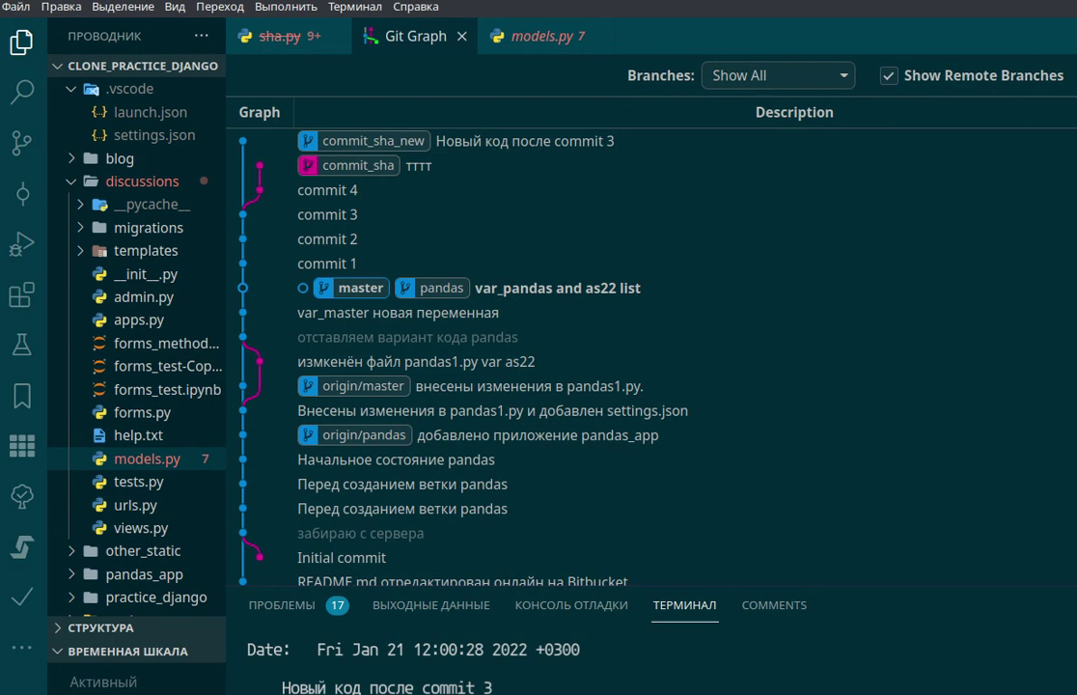
key("alt+Tab")
scroll(742, 190, "up", 15)
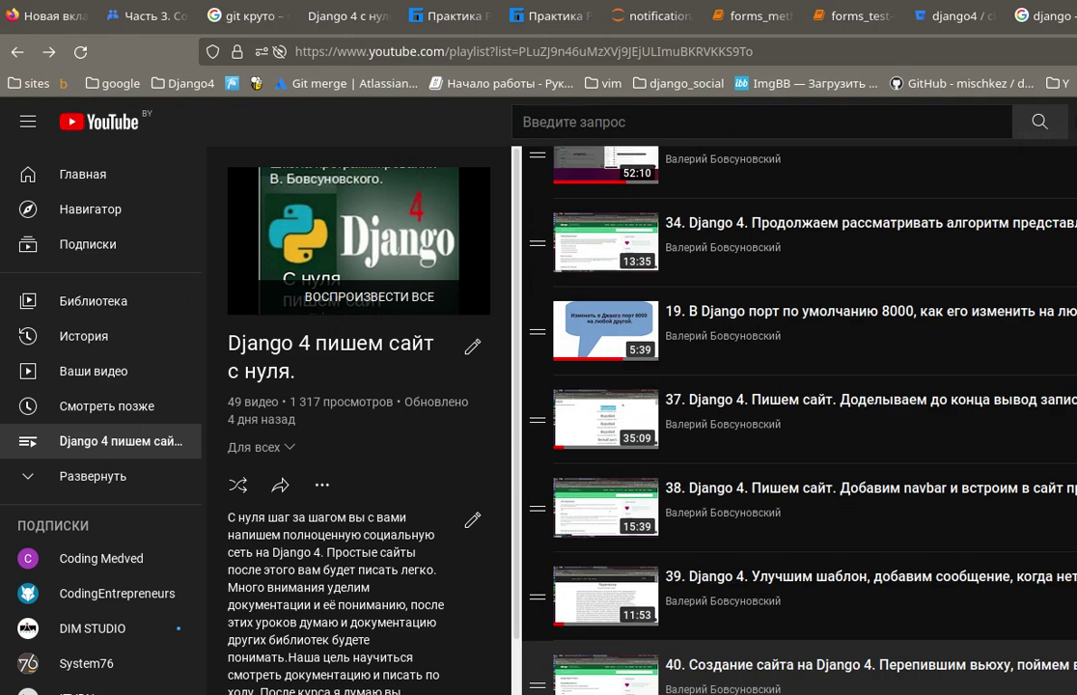
scroll(742, 190, "up", 3)
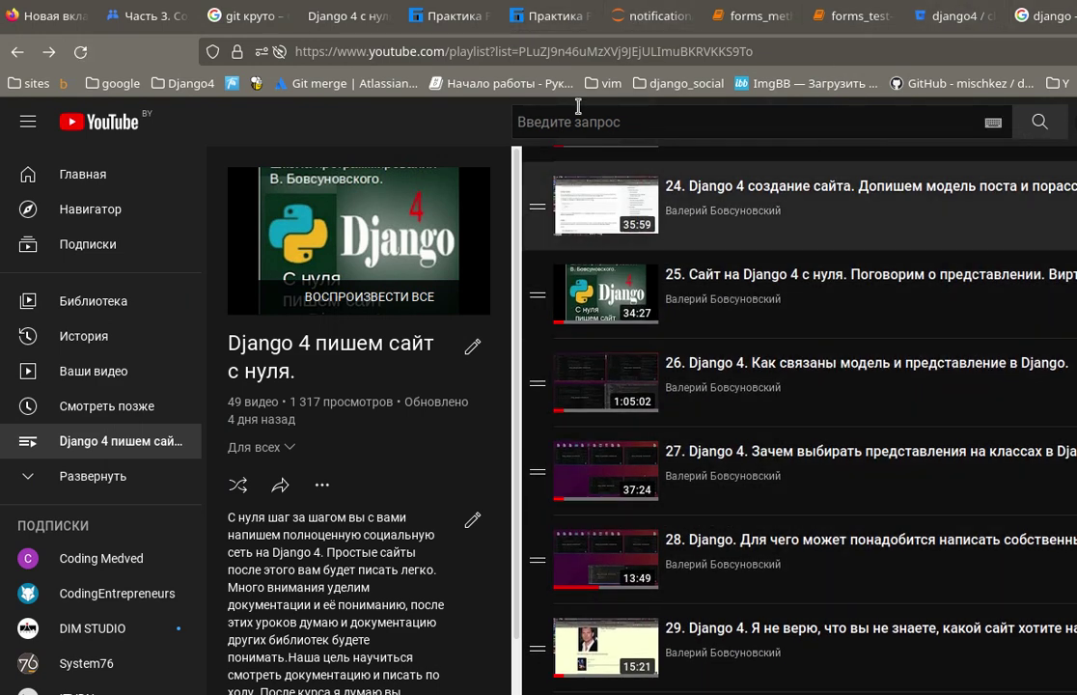
Step: Return to the spb-tut.ru lessons, go to the site's home page and open the introductory Django 4 lesson on creating a project
left_click(463, 24)
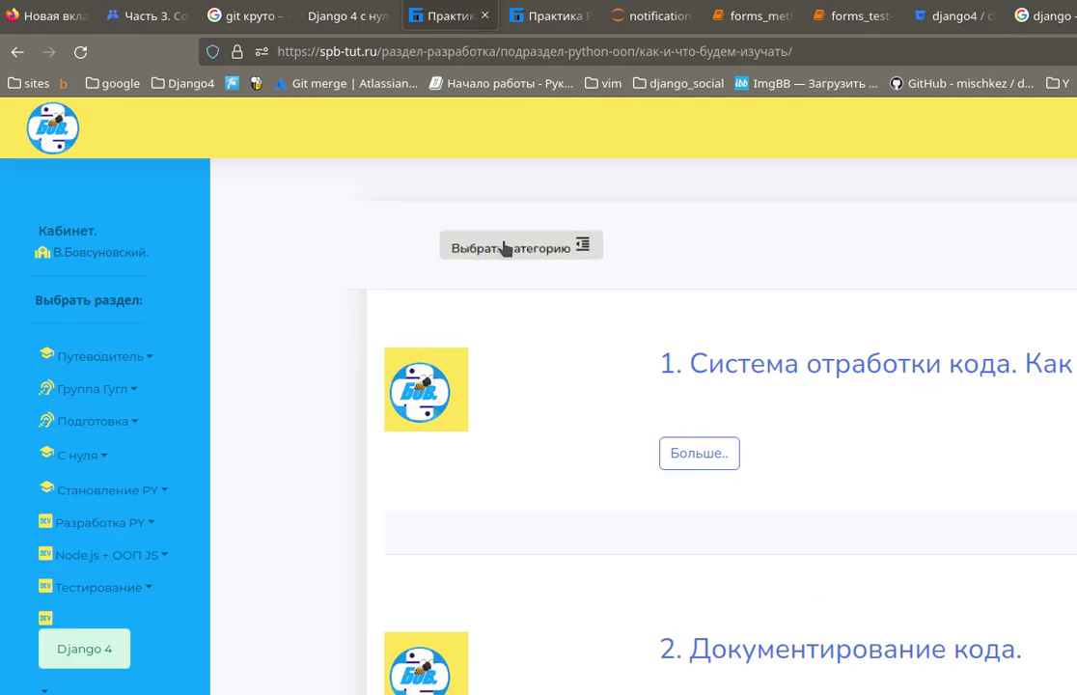
left_click(503, 245)
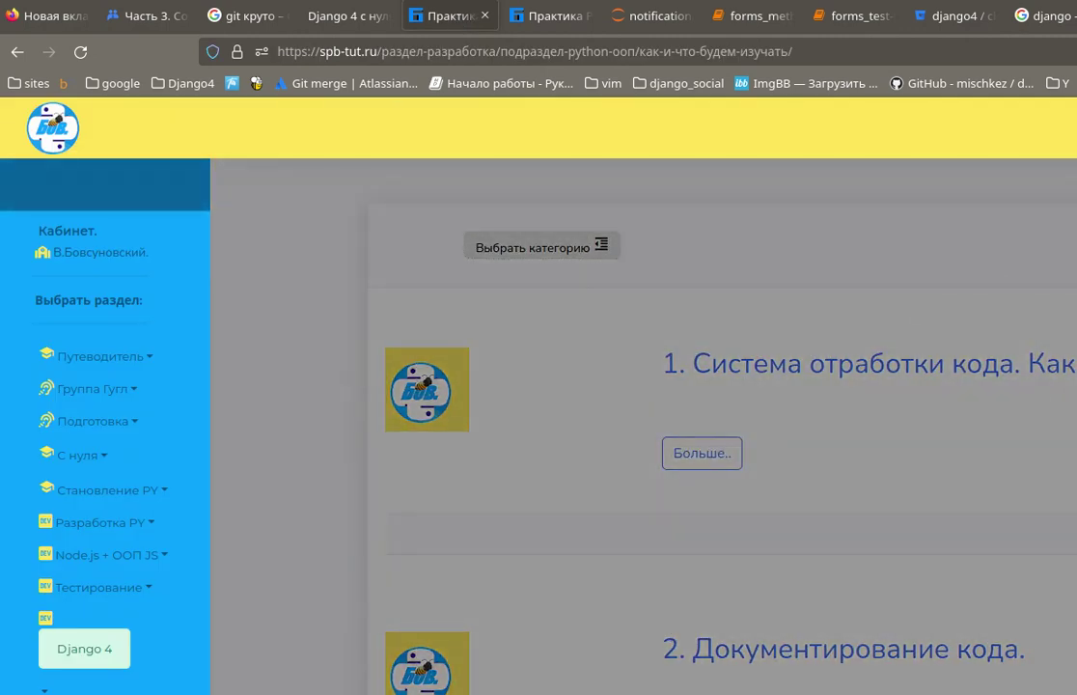
left_click(675, 252)
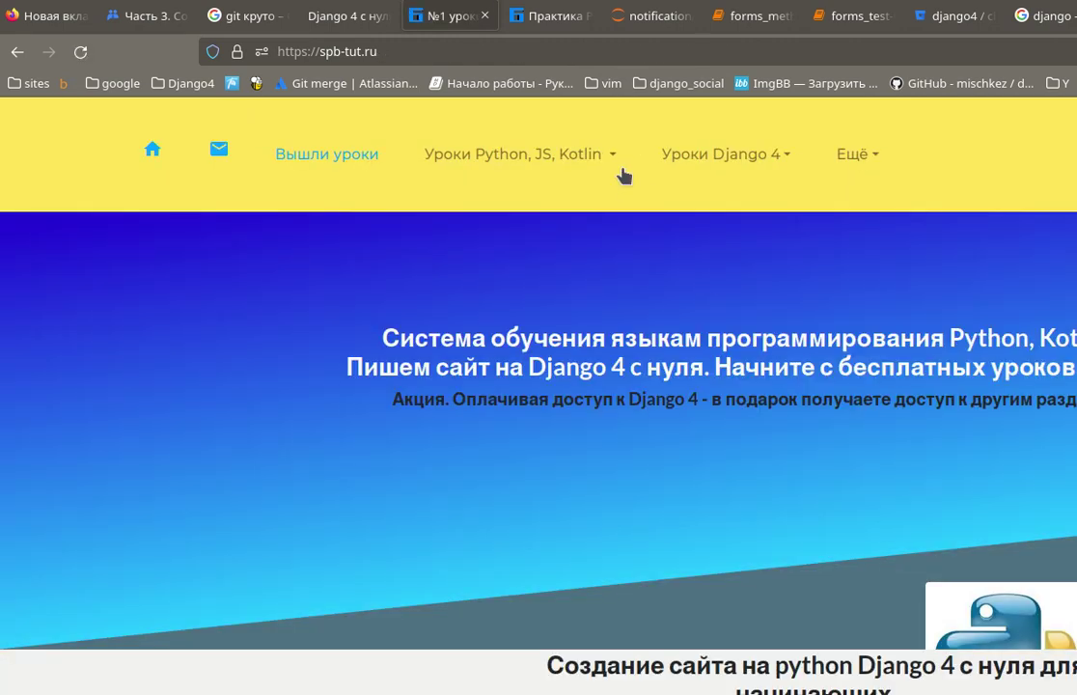
left_click(718, 156)
left_click(751, 226)
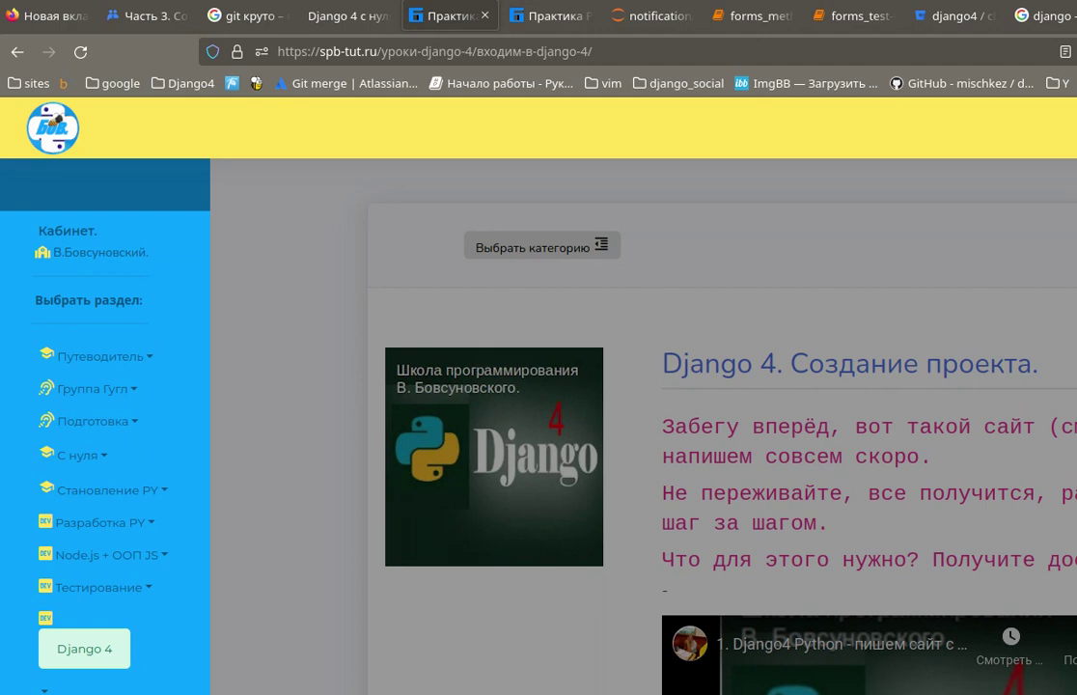
Step: Switch to the godot_social_network project in Visual Studio Code, open urls.py and read through the urlpatterns list
key("super")
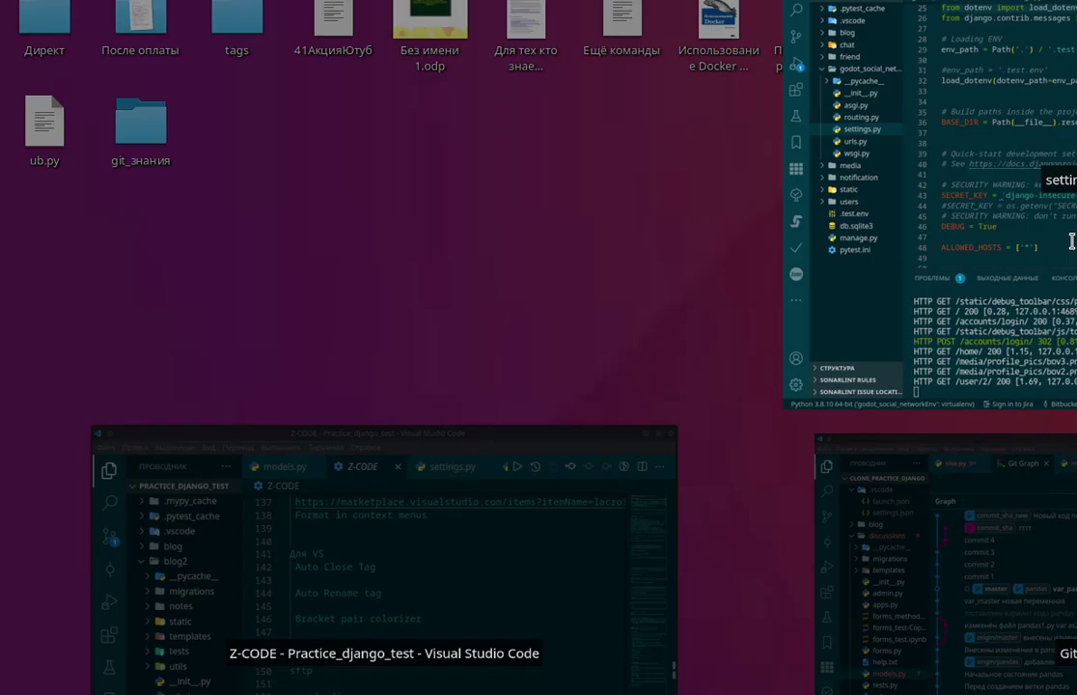
left_click(1071, 241)
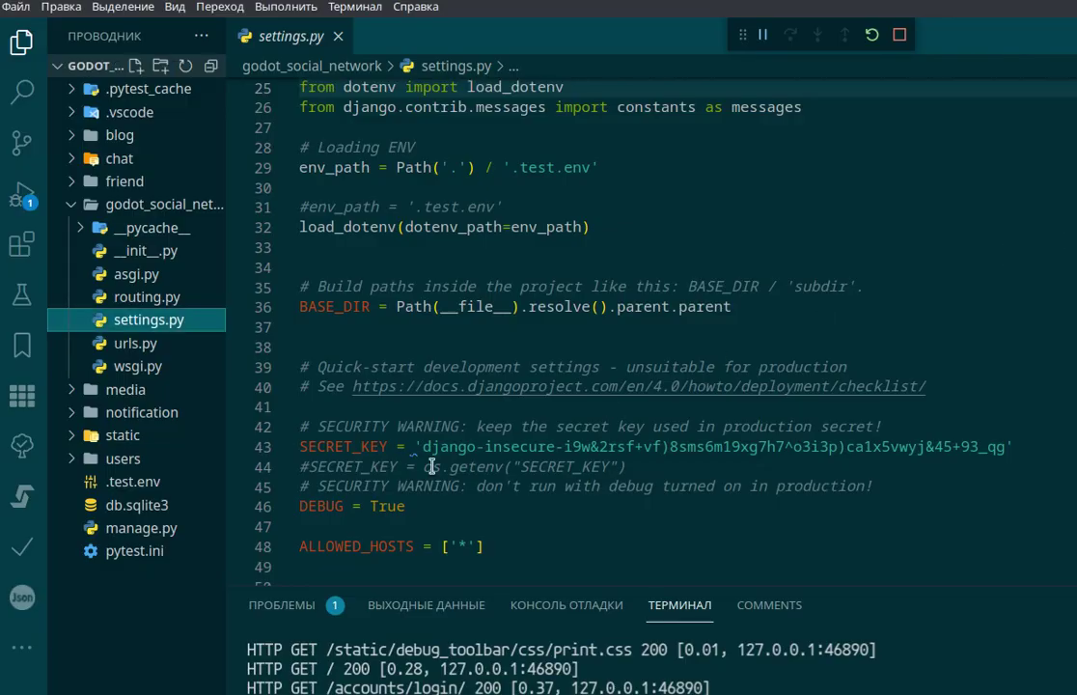
left_click(135, 343)
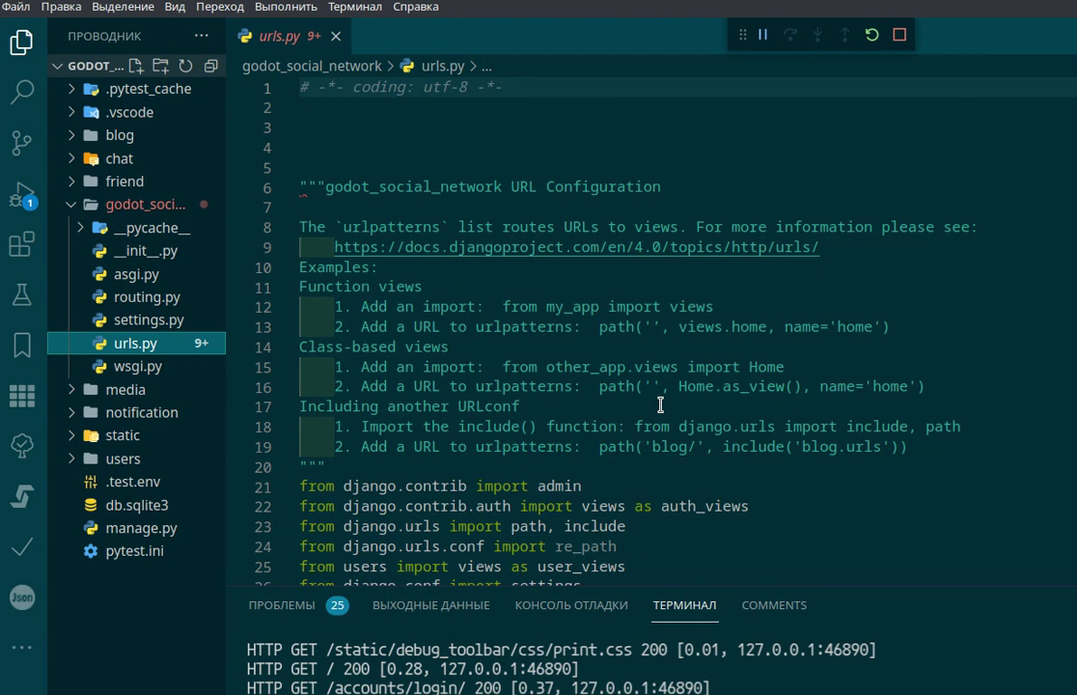
scroll(660, 404, "down", 5)
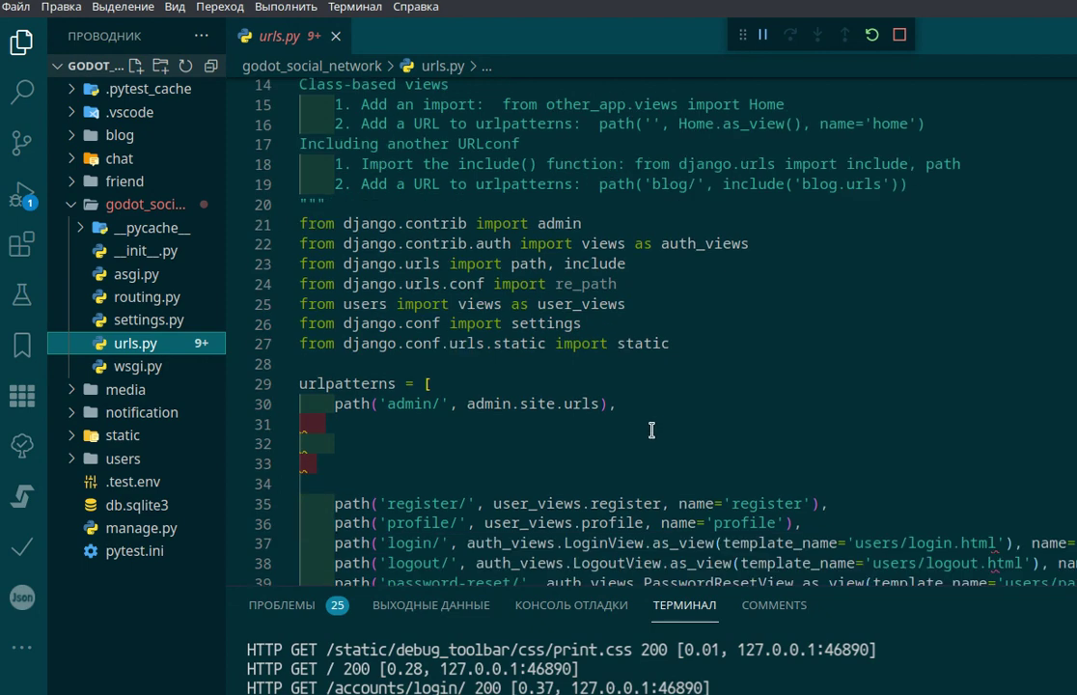
scroll(697, 396, "down", 3)
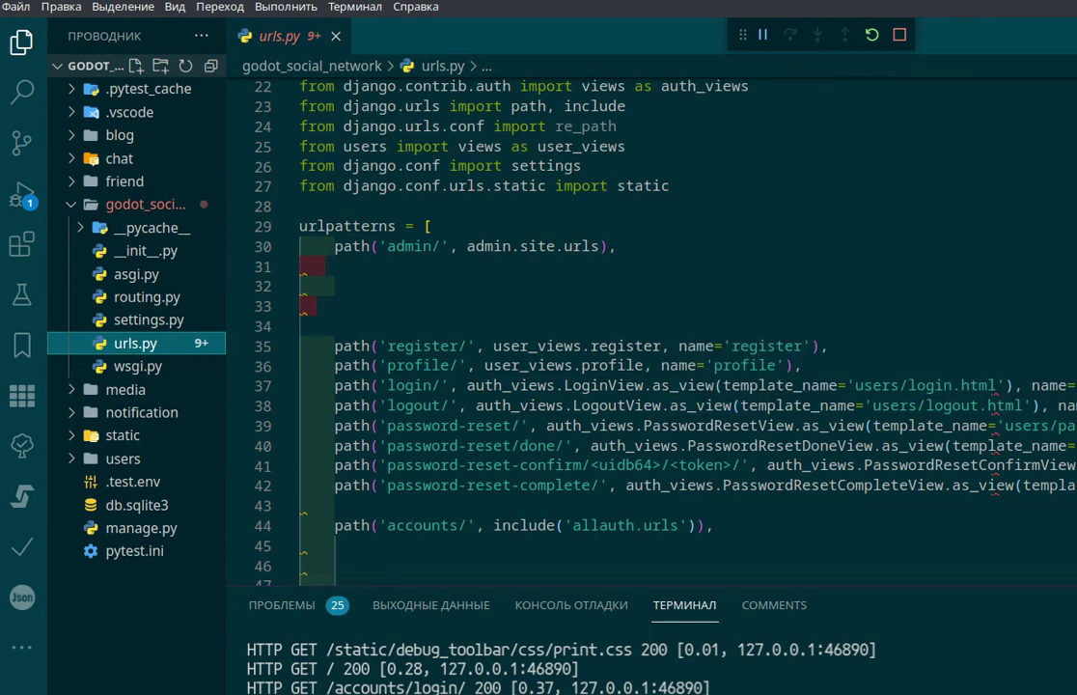
Step: Alternate between the Django 4.0 documentation in the browser and urls.py in Visual Studio Code, and show the django4-start lesson page
key("alt+Tab")
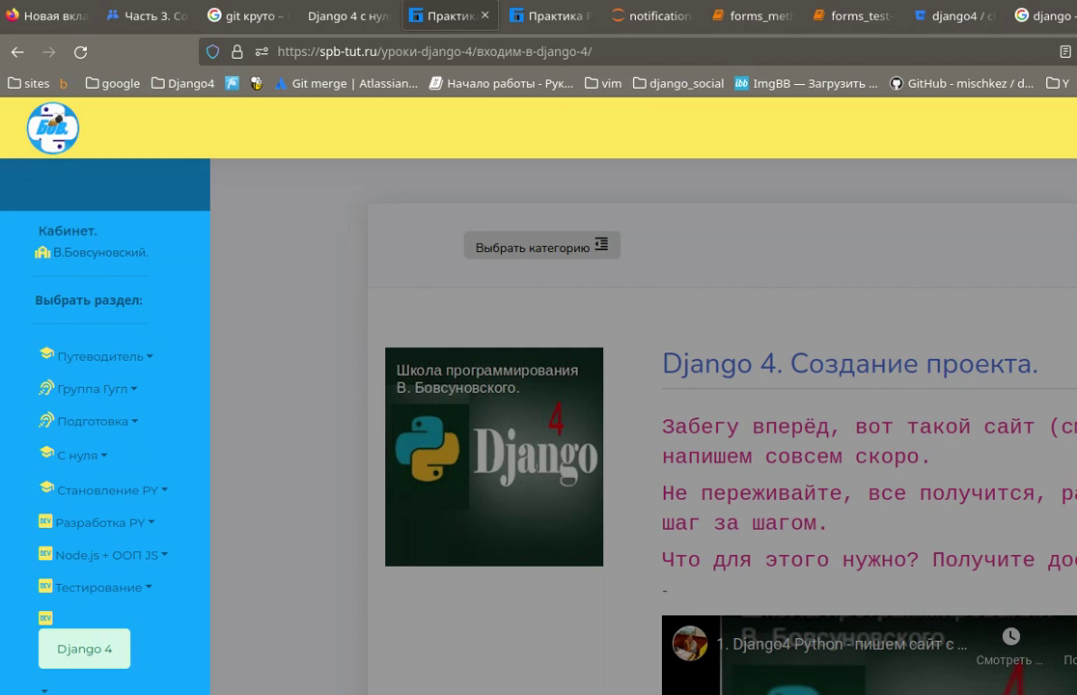
key("ctrl+9")
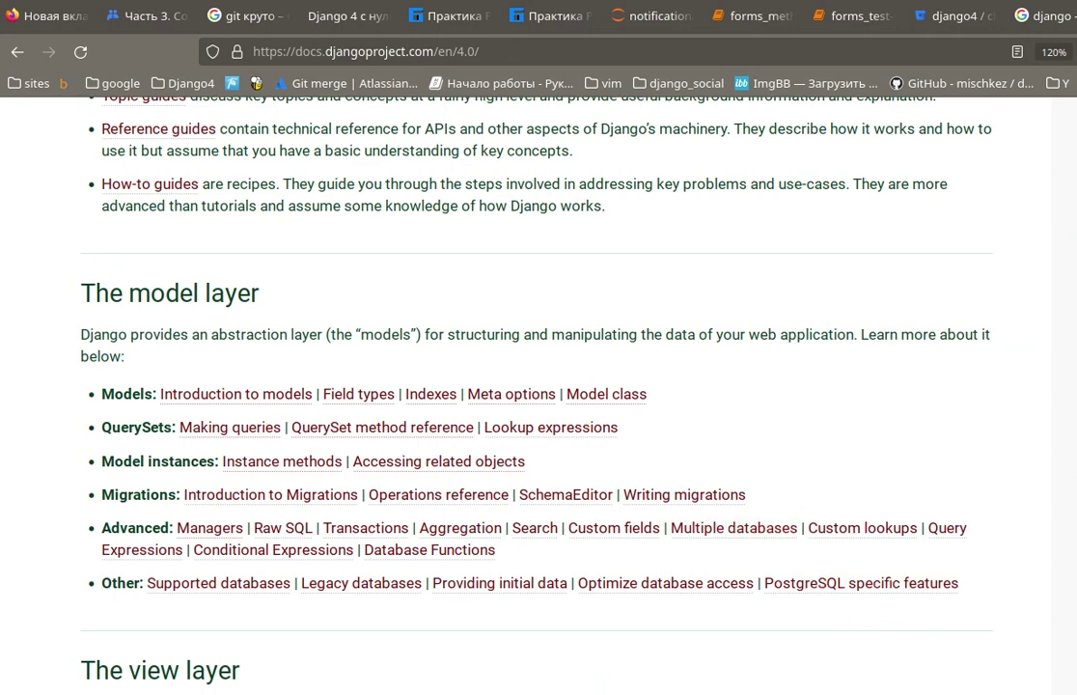
key("alt+Tab")
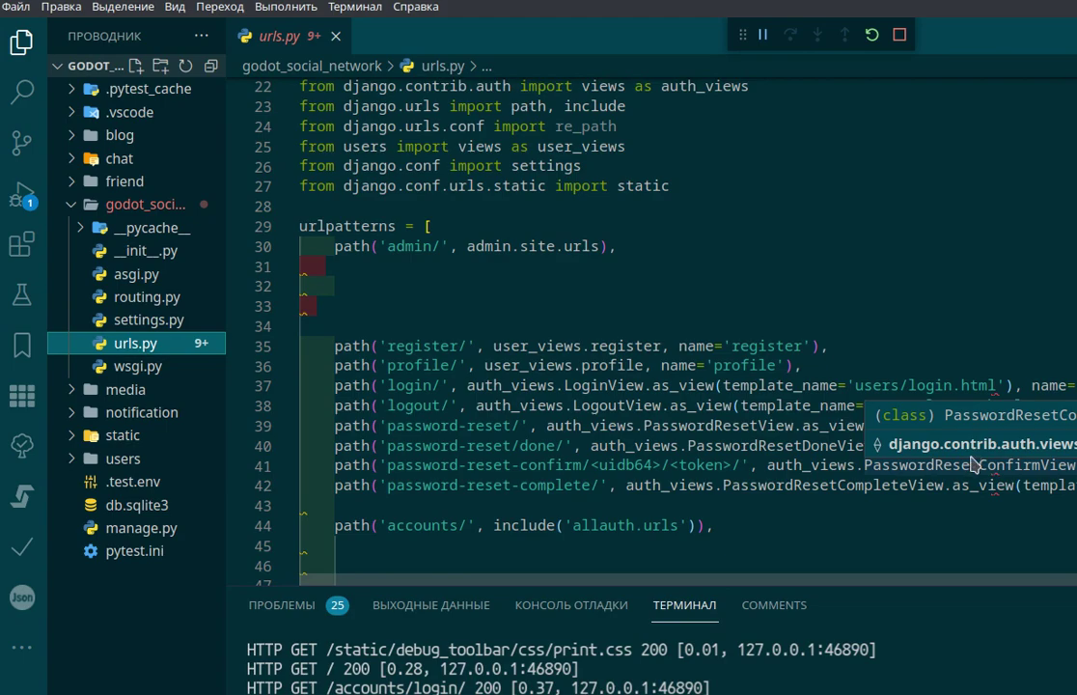
key("alt+Tab")
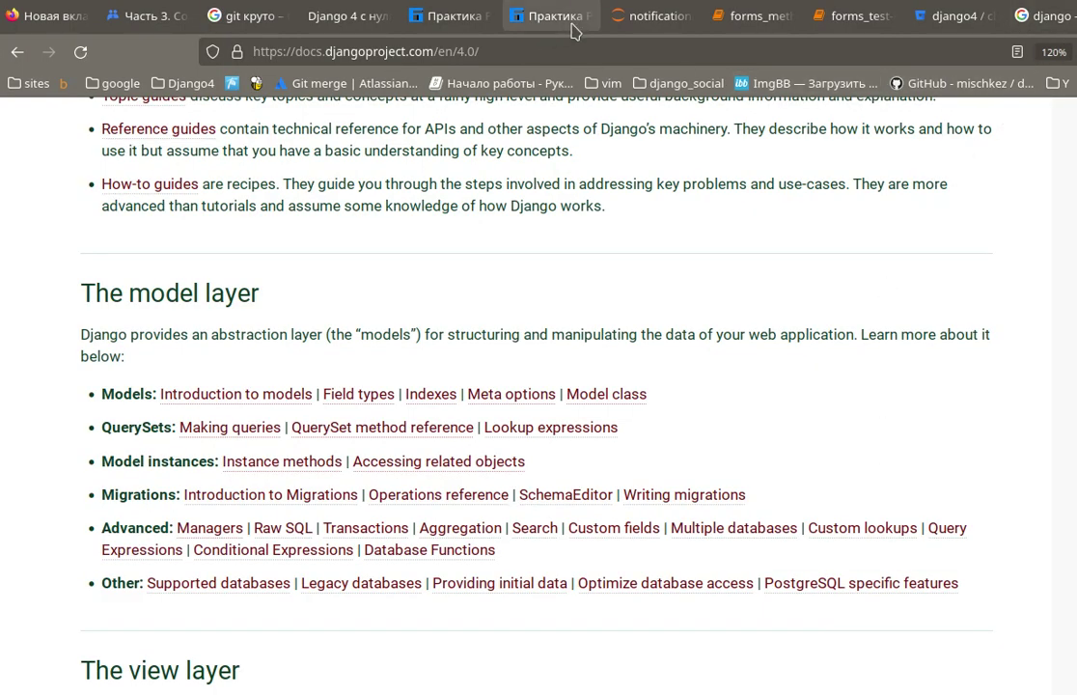
left_click(525, 18)
left_click(555, 250)
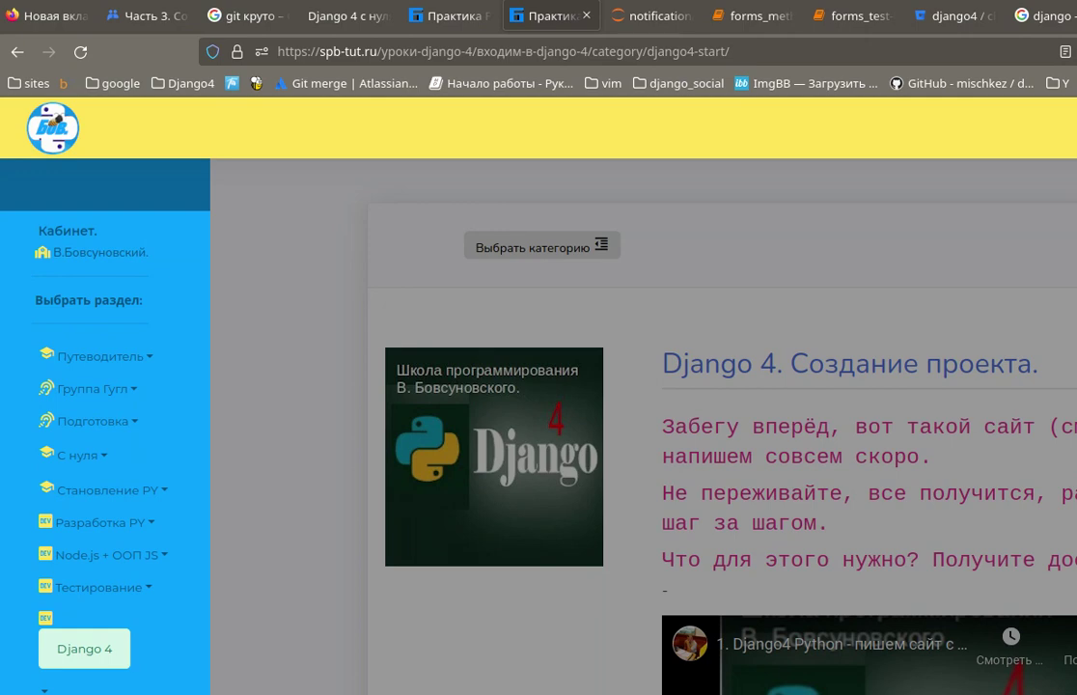
Step: Examine the First steps, Getting help and How the documentation is organized sections of the Django 4.0 documentation
key("ctrl+Tab")
scroll(509, 415, "up", 10)
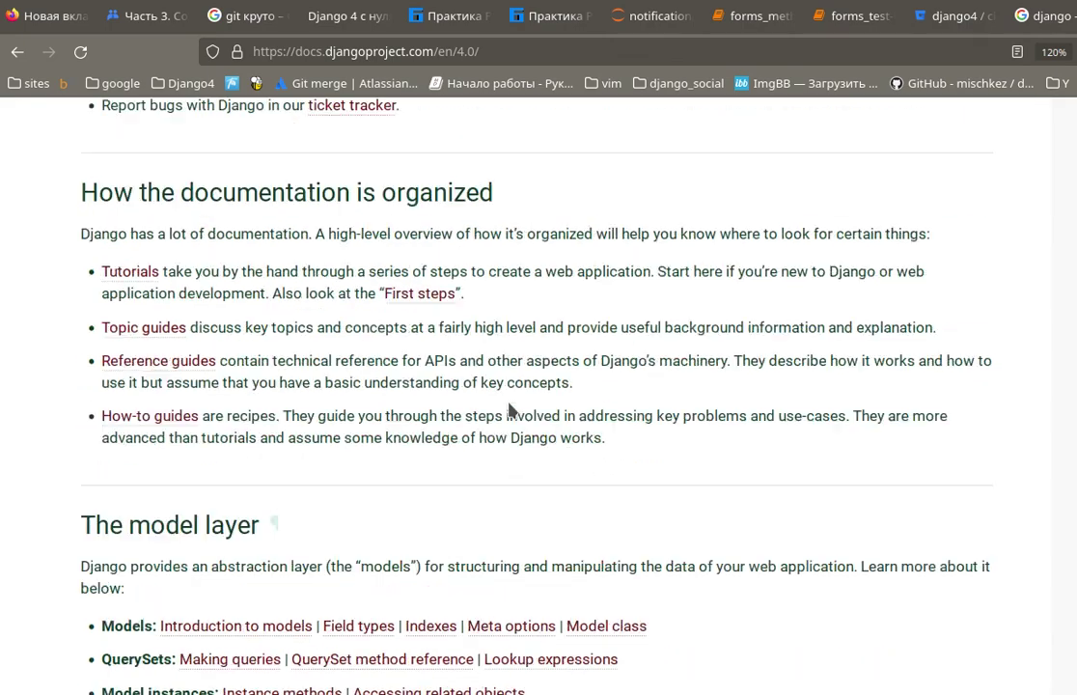
scroll(521, 454, "down", 6)
scroll(523, 463, "up", 5)
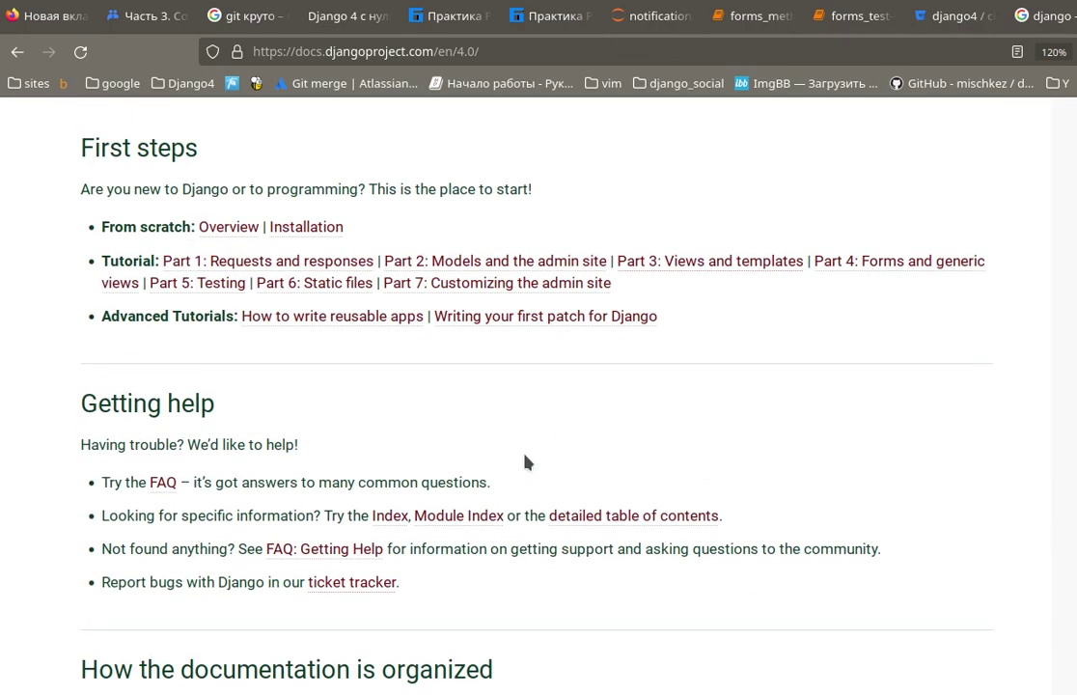
scroll(513, 464, "down", 3)
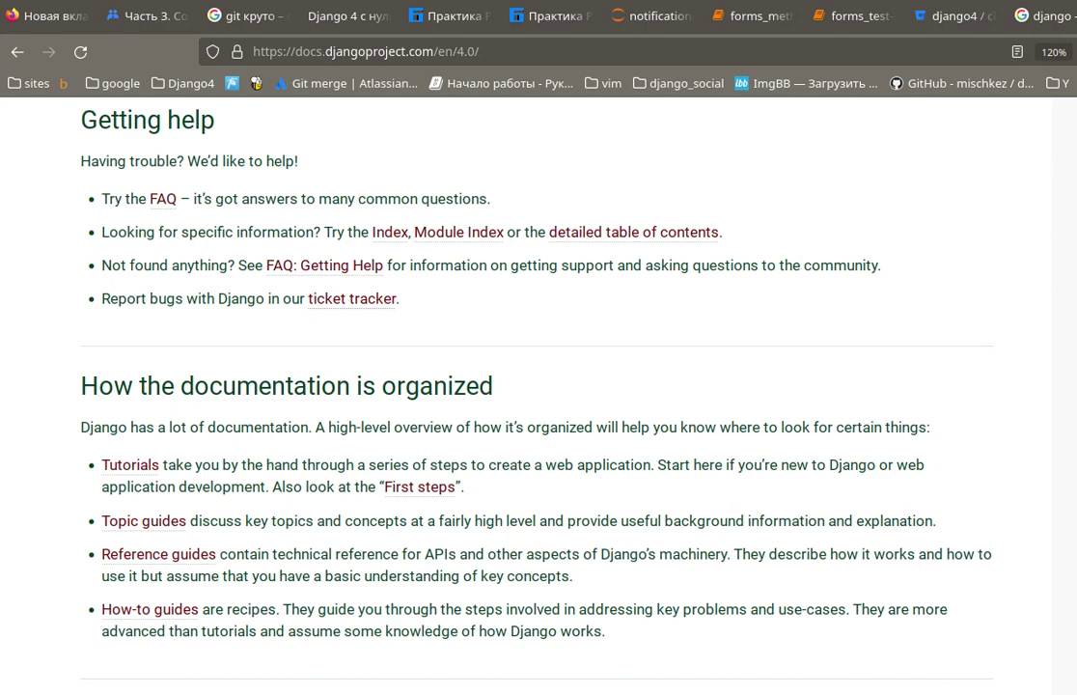
Step: Show urls.py and the clone_practice_django Git Graph in Visual Studio Code, returning to the Django documentation in the browser
key("alt+Tab")
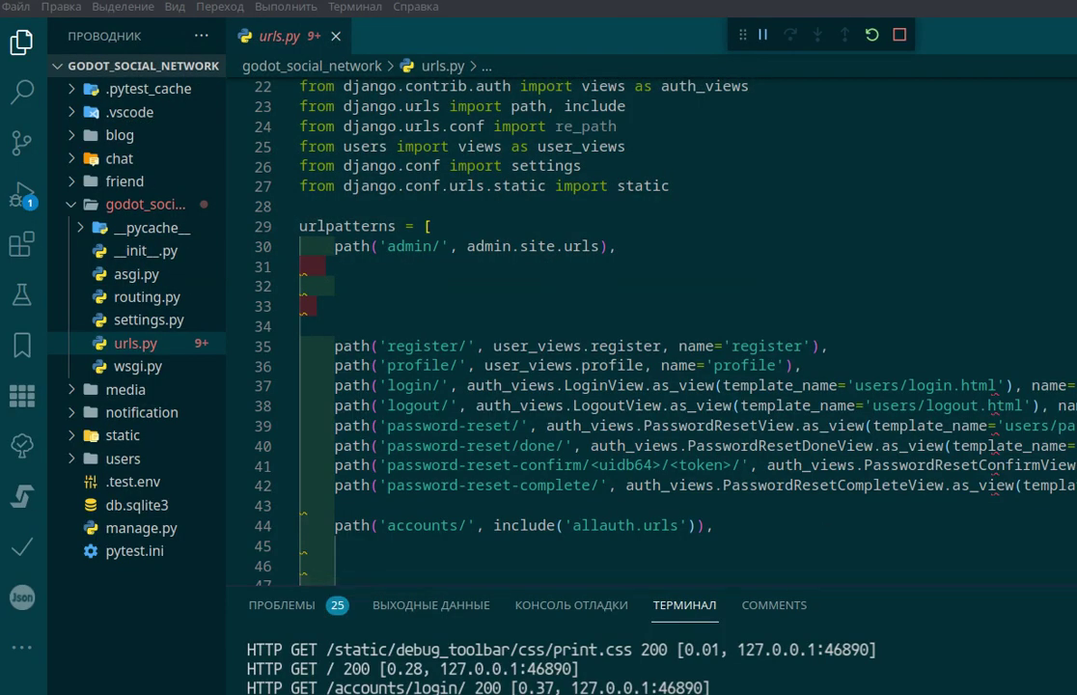
key("alt+Tab")
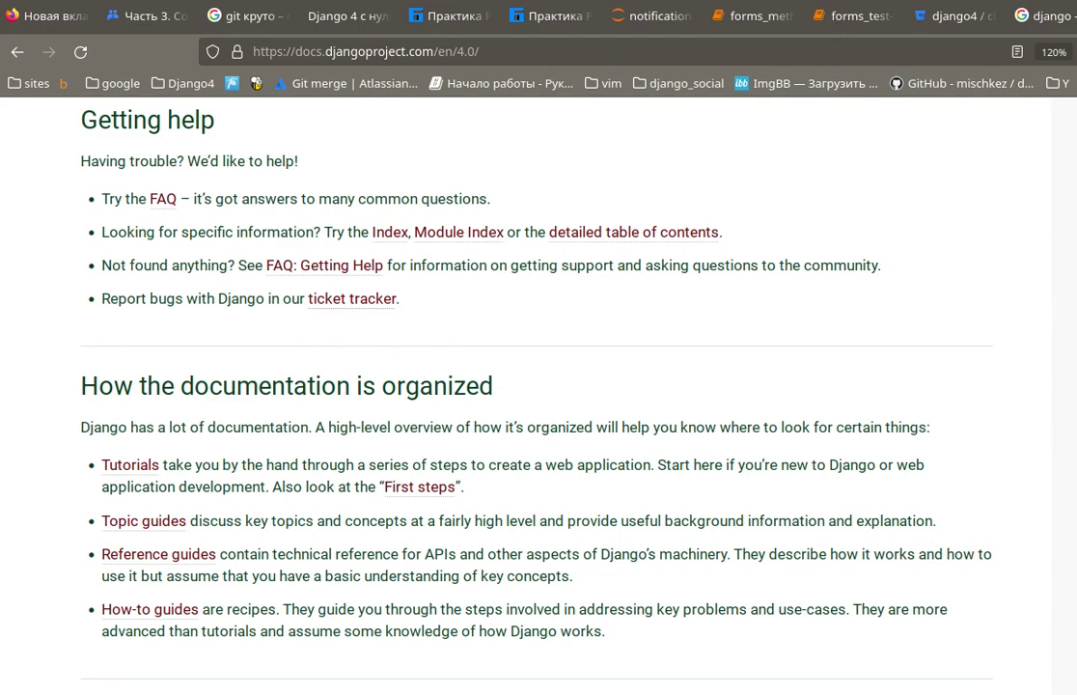
key("super")
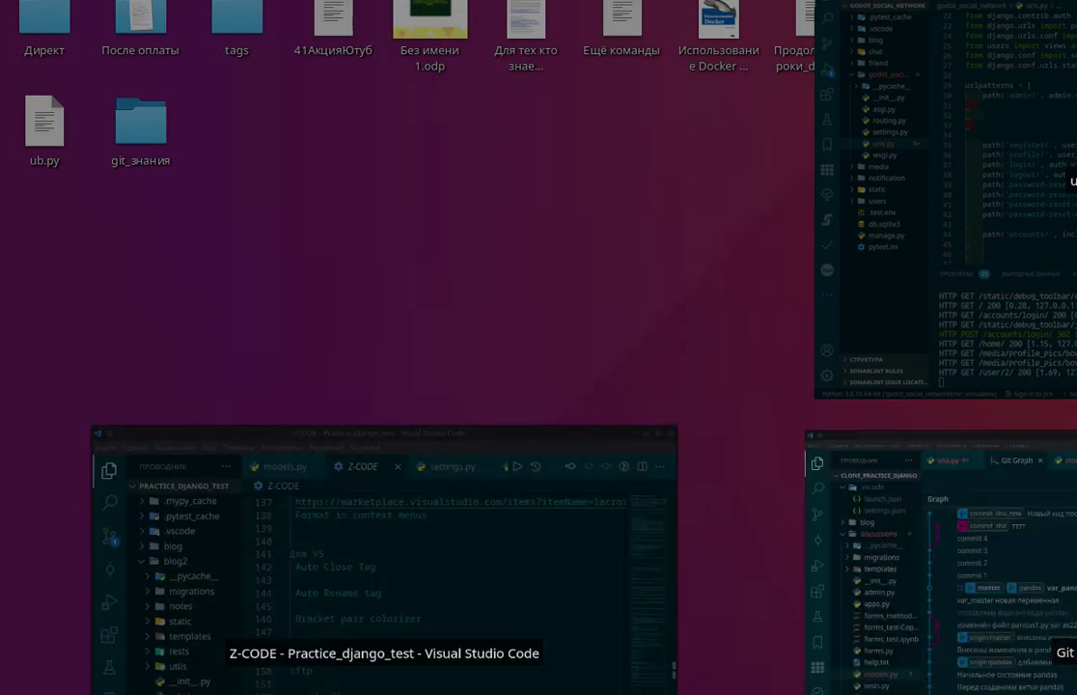
left_click(941, 570)
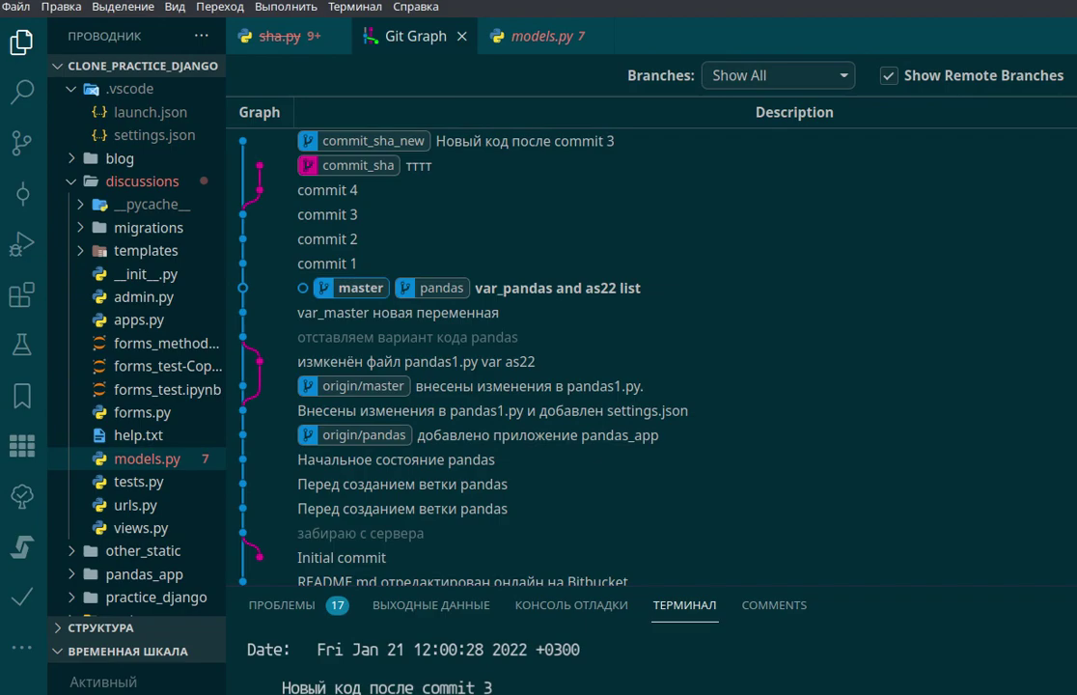
key("alt+Tab")
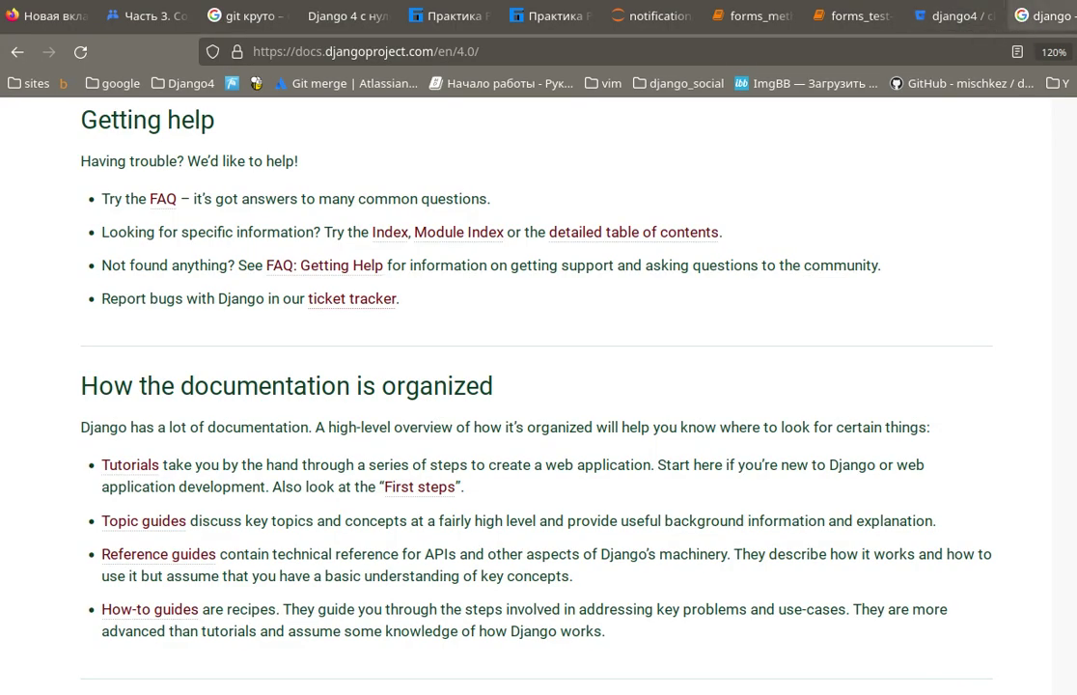
Step: Show the django4-start lesson page again, and open BeeWare's Toga project page in a new browser tab
left_click(548, 19)
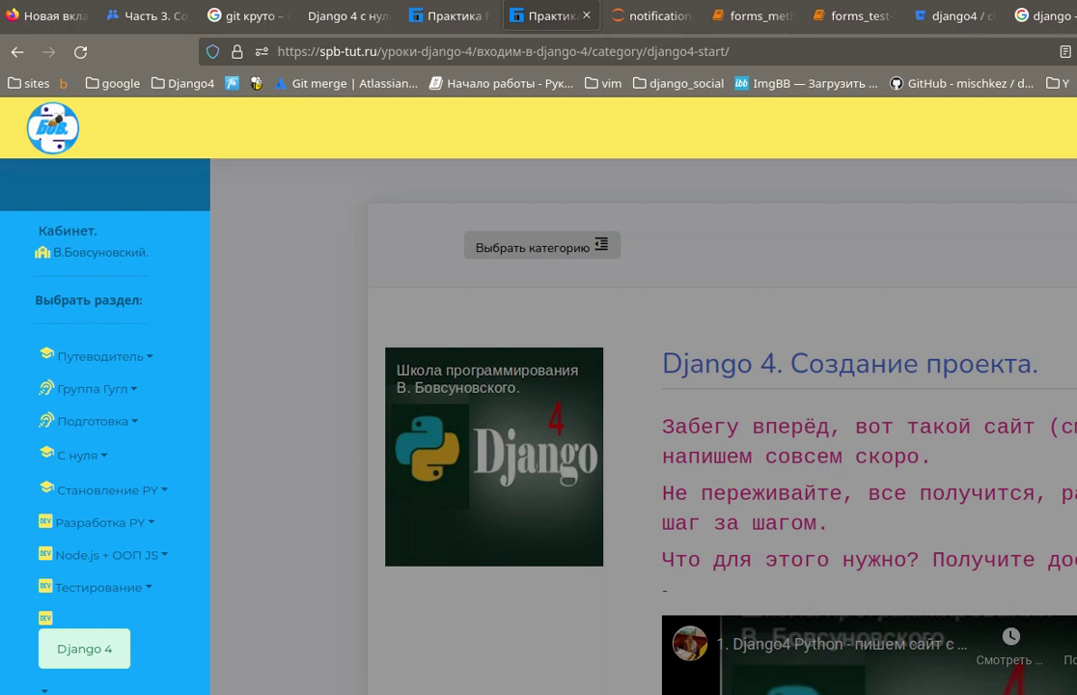
key("ctrl+t")
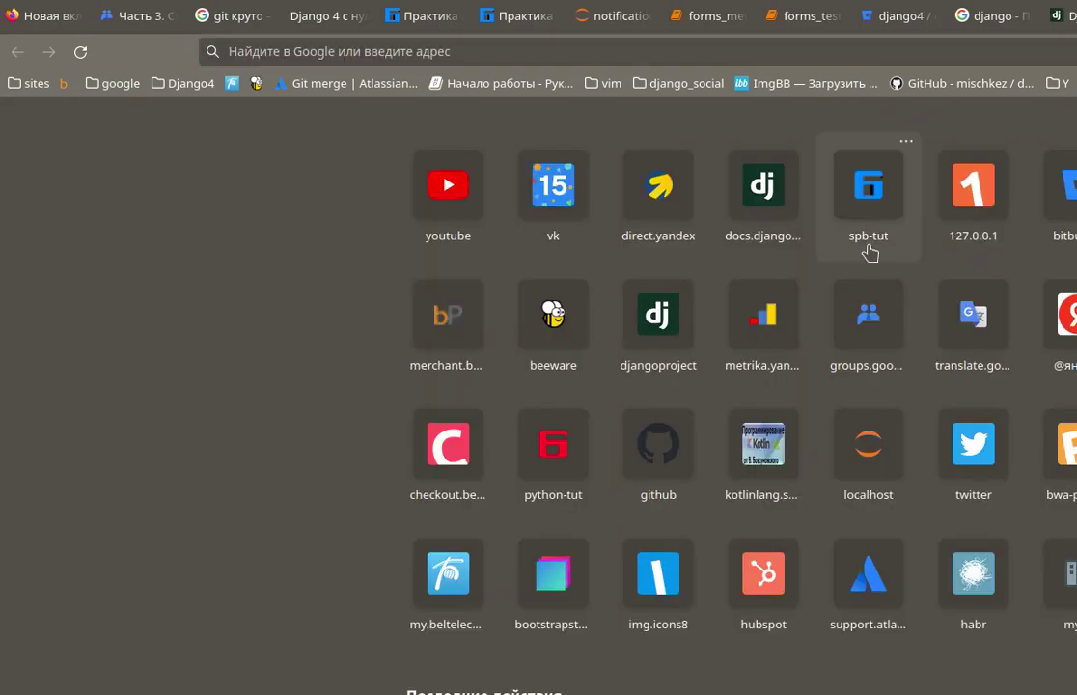
left_click(543, 321)
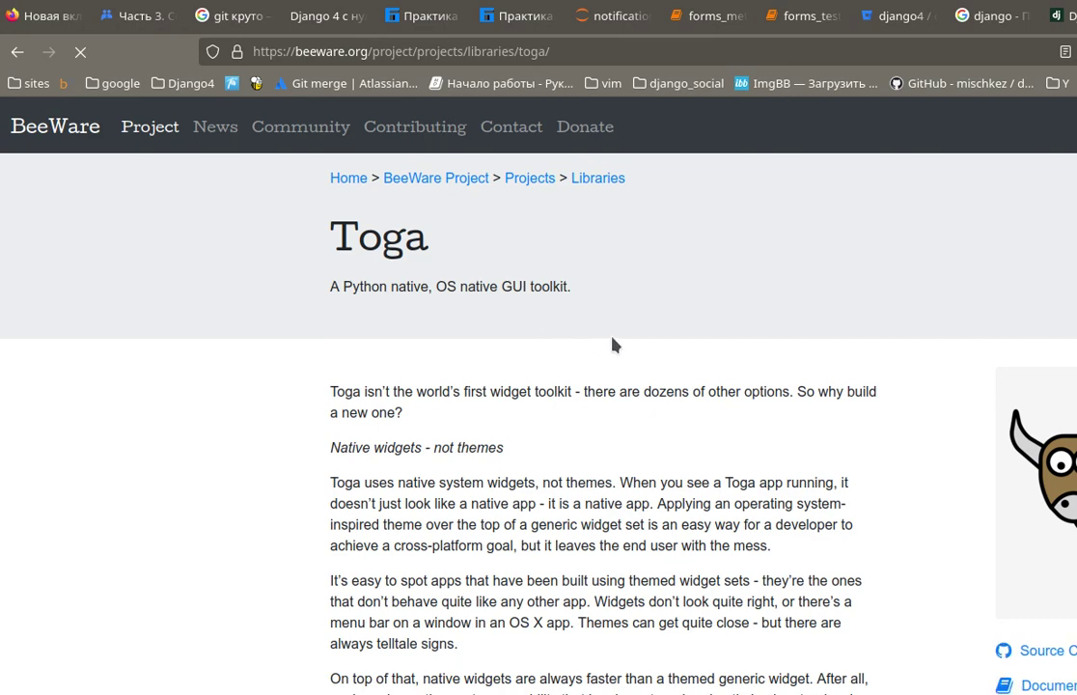
Step: Open Toga's source code on GitHub and browse through src/core/toga to the window.py file
scroll(751, 392, "down", 4)
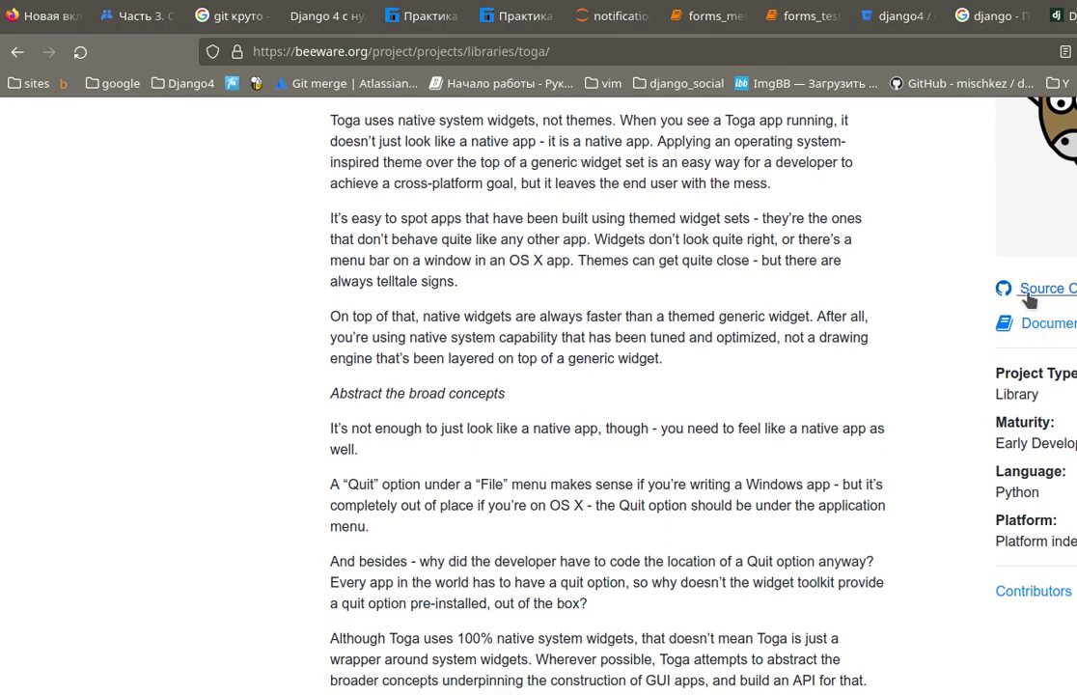
left_click(1038, 291)
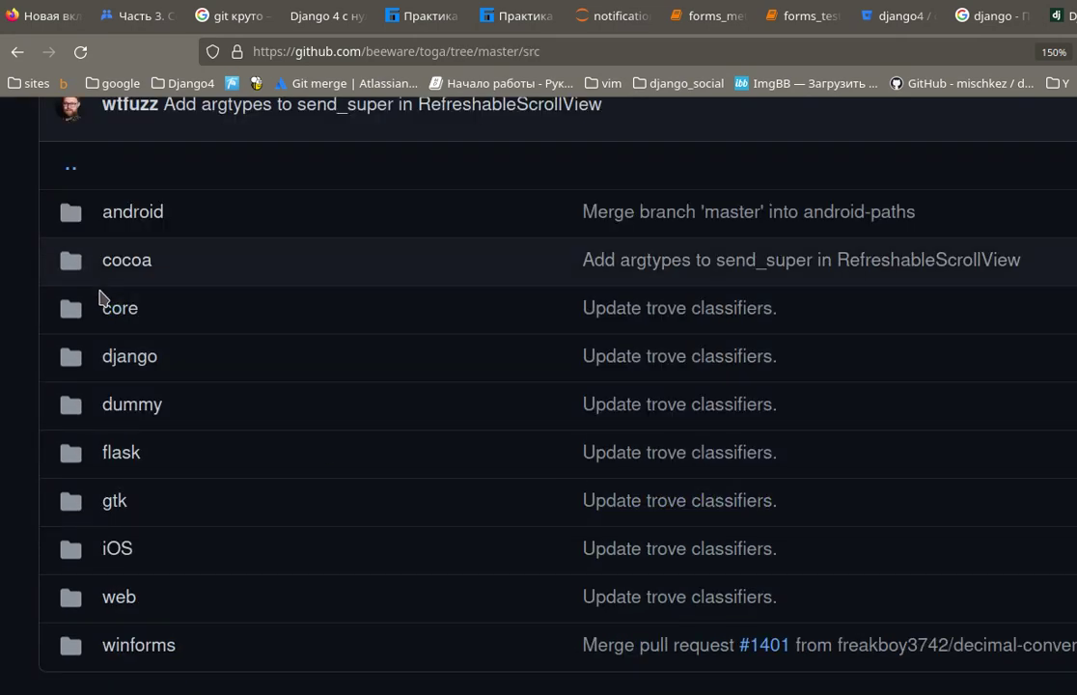
left_click(119, 309)
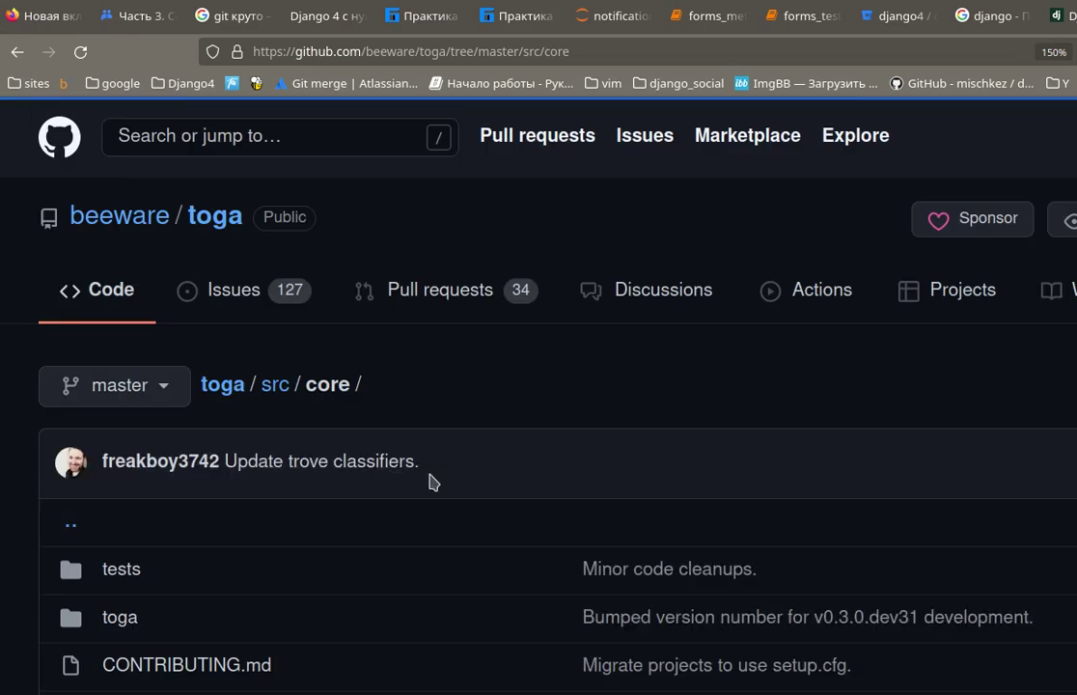
scroll(430, 480, "down", 5)
scroll(393, 470, "up", 2)
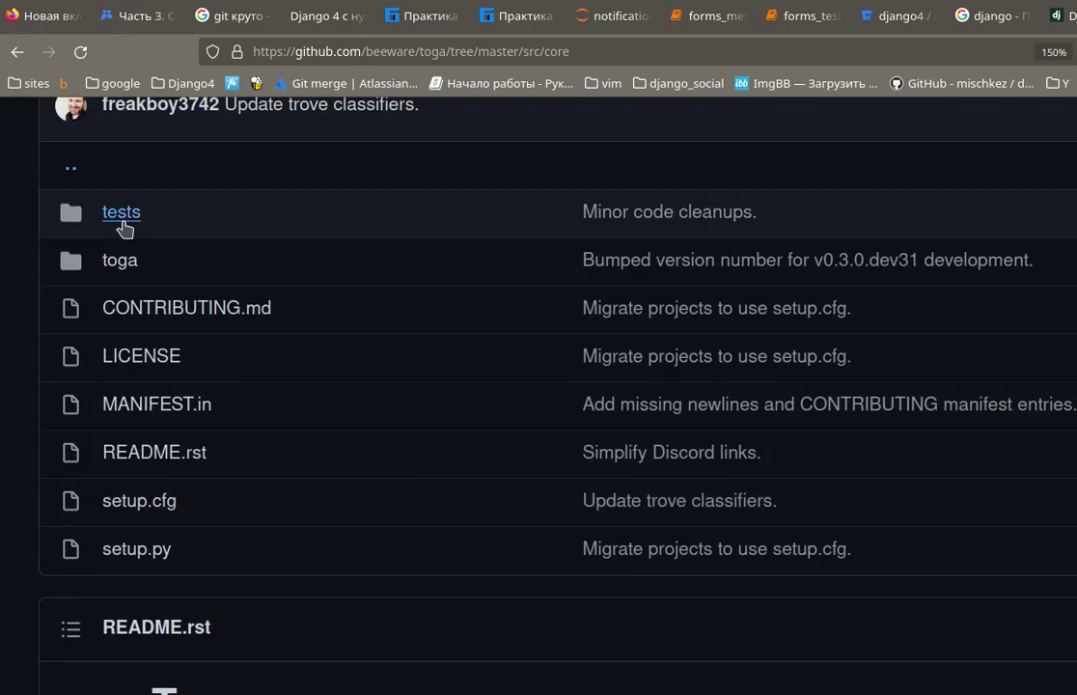
scroll(131, 246, "up", 1)
left_click(116, 259)
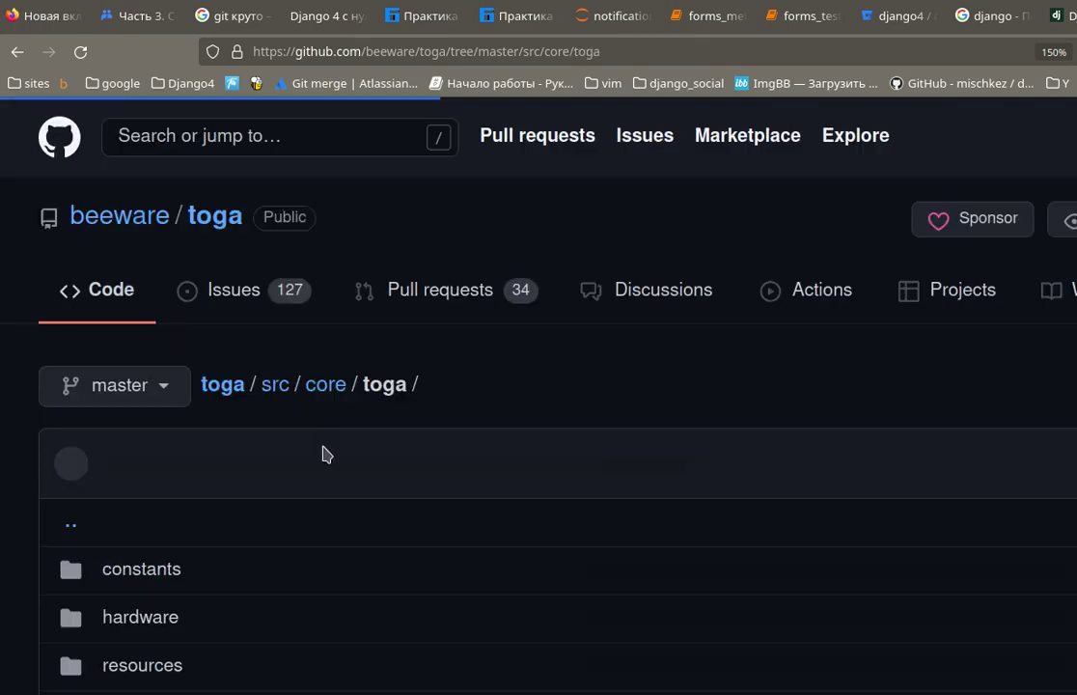
scroll(379, 456, "down", 5)
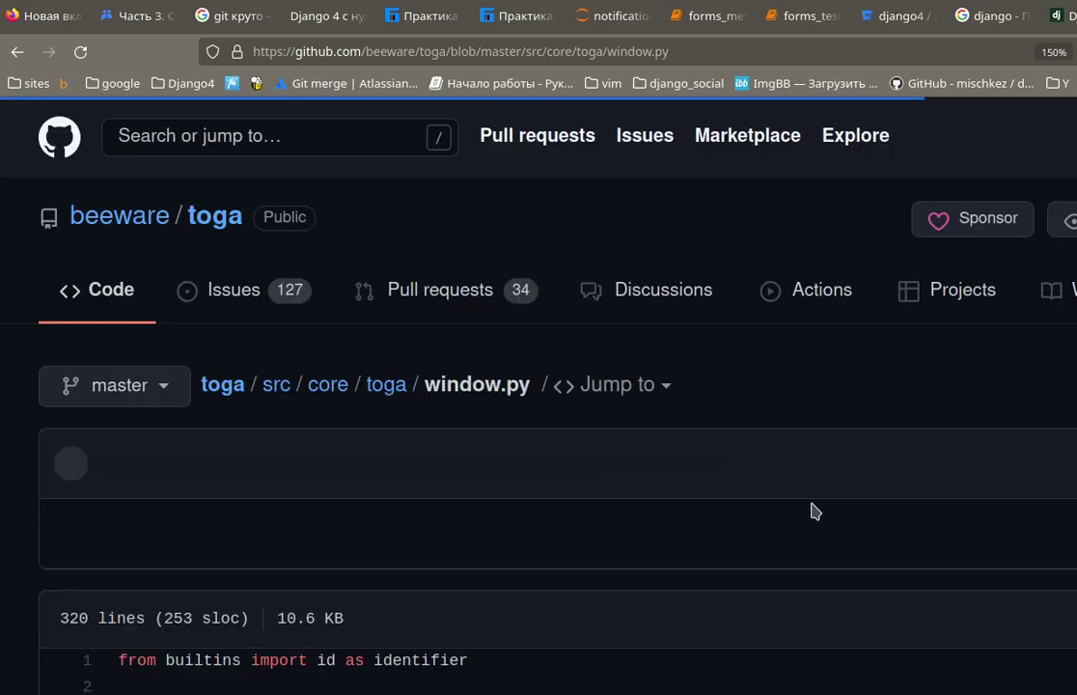
Step: Examine the imports, the Window class docstring and the __init__ method in Toga's window.py
scroll(850, 545, "down", 6)
scroll(834, 577, "up", 3)
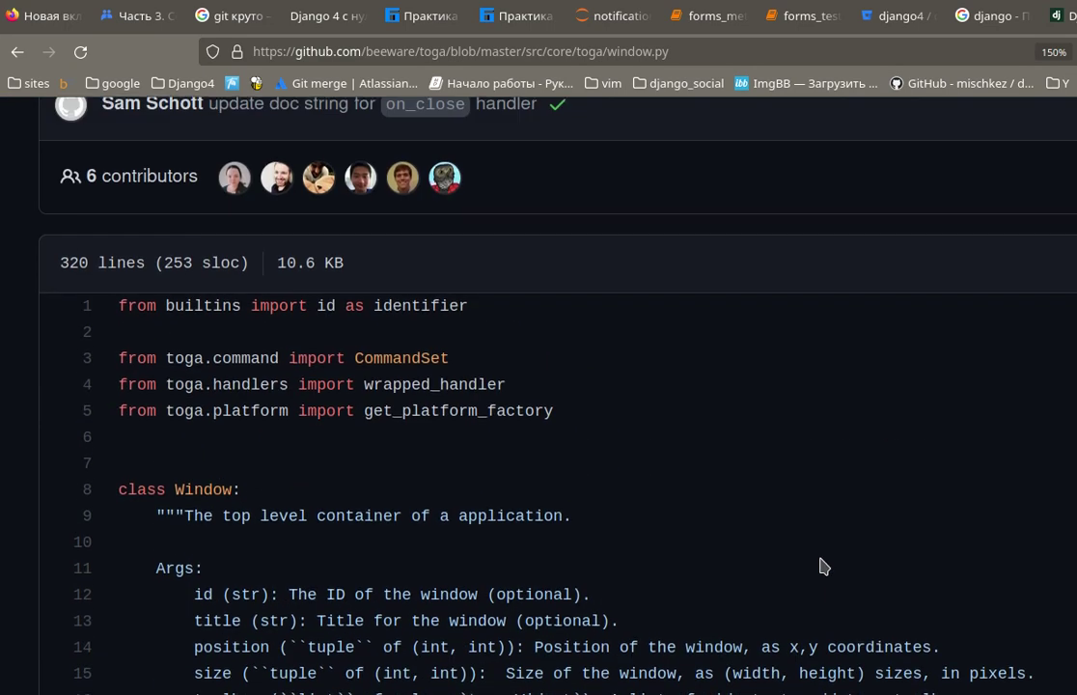
scroll(832, 577, "down", 6)
scroll(833, 583, "up", 4)
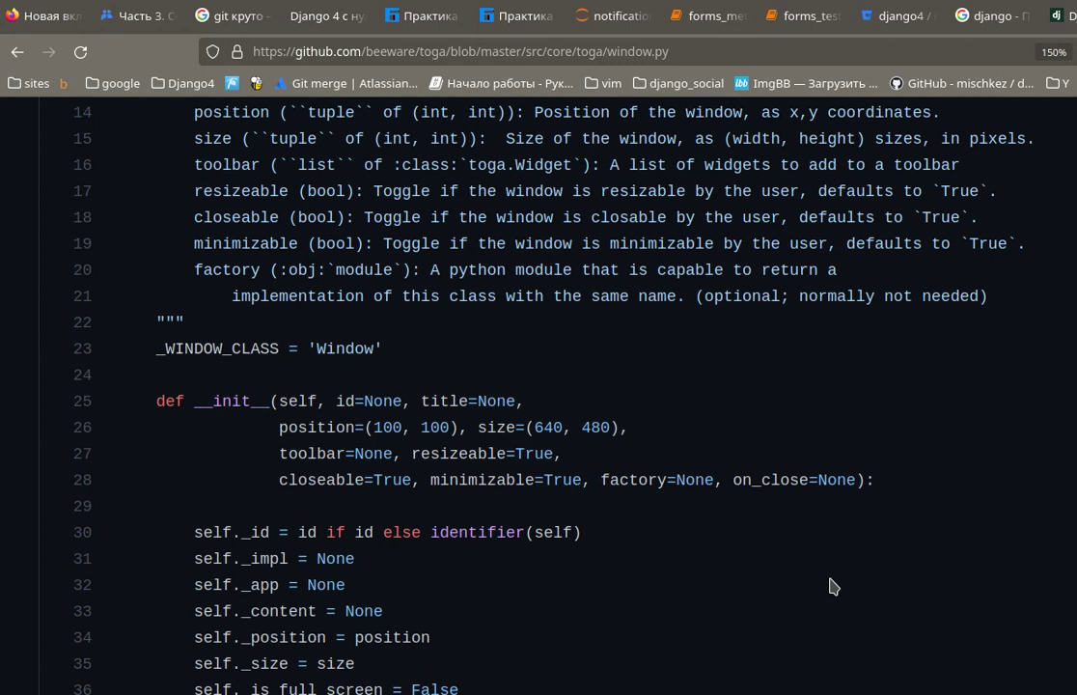
left_click(420, 16)
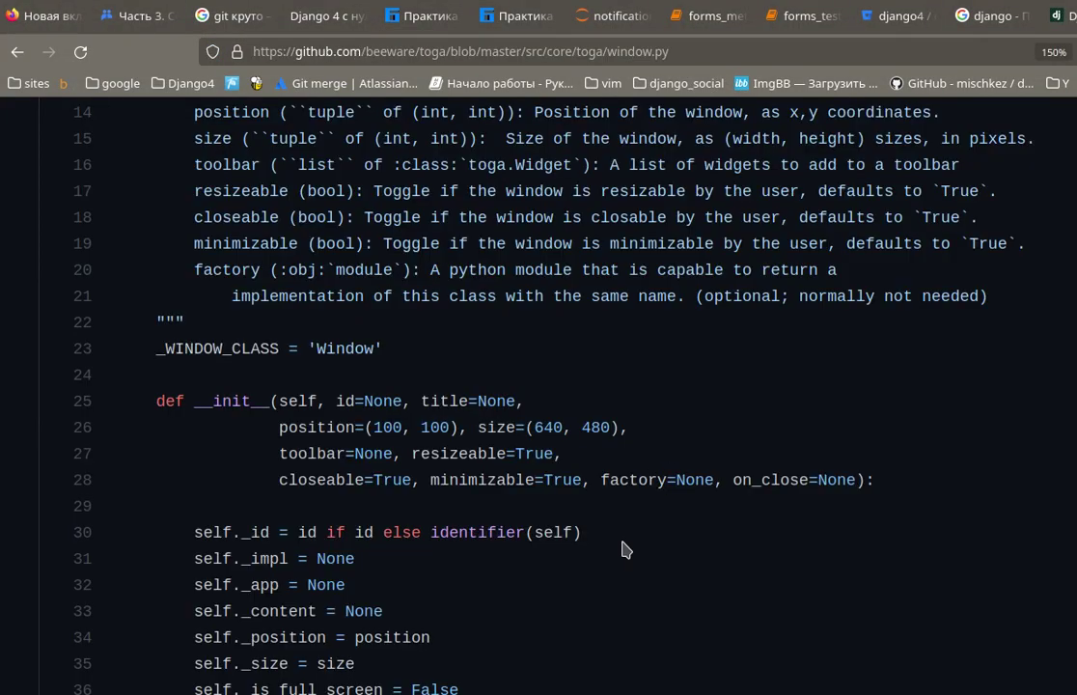
key("F5")
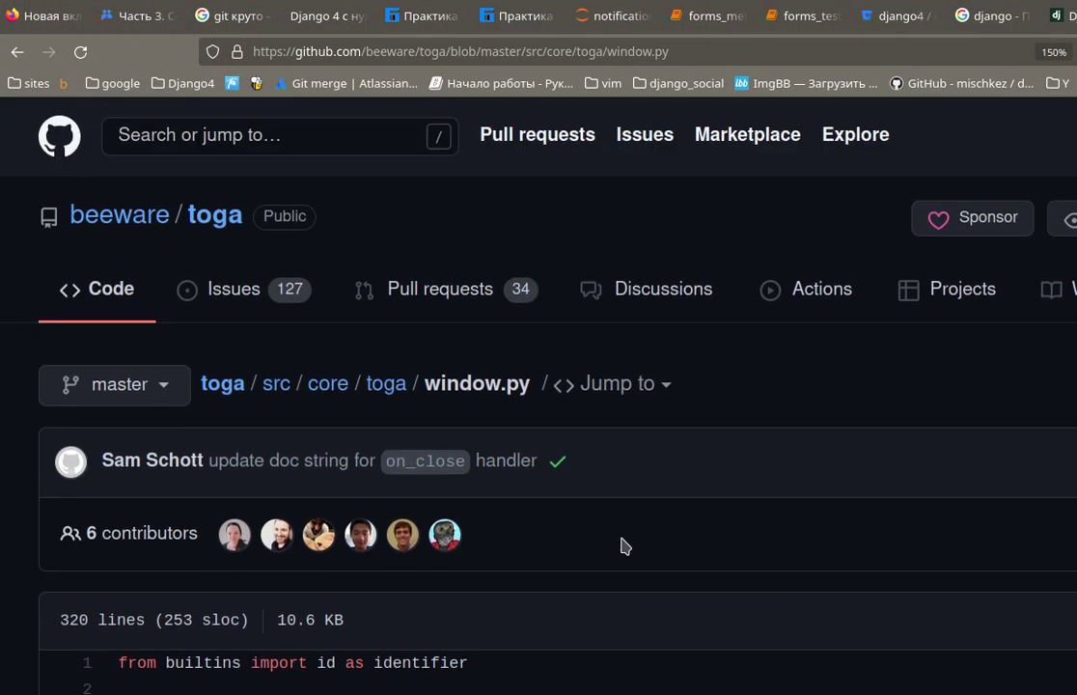
scroll(622, 539, "up", 5)
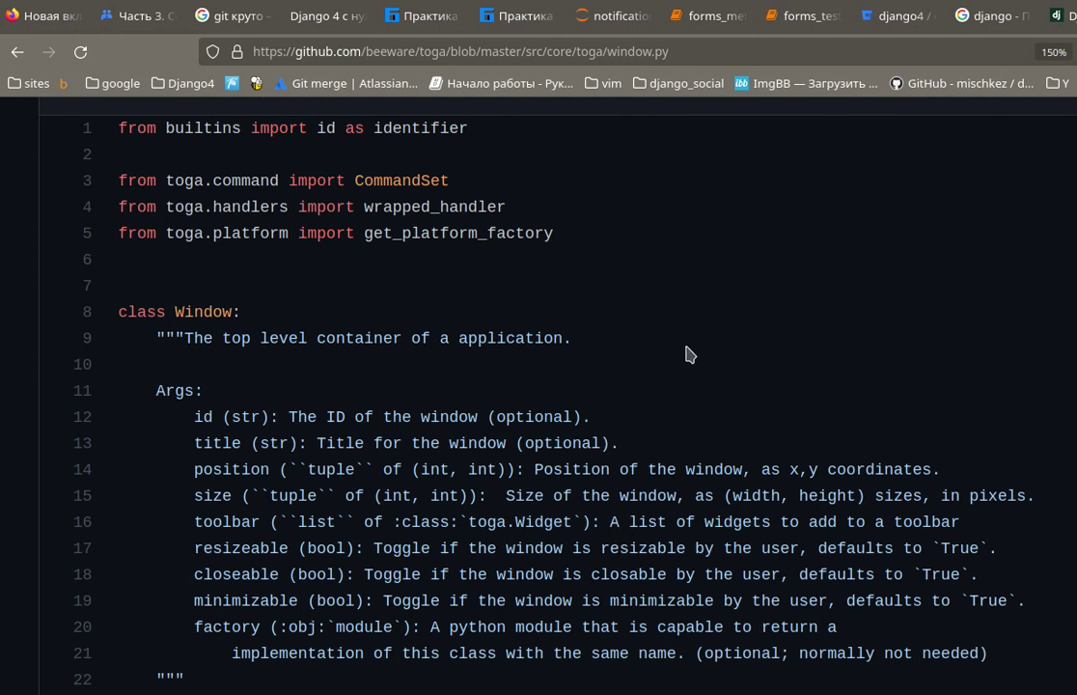
Step: Open the "Python, Kotlin, JS." section under "С нуля" on the spb-tut.ru lesson site and show its lesson category selection
left_click(420, 16)
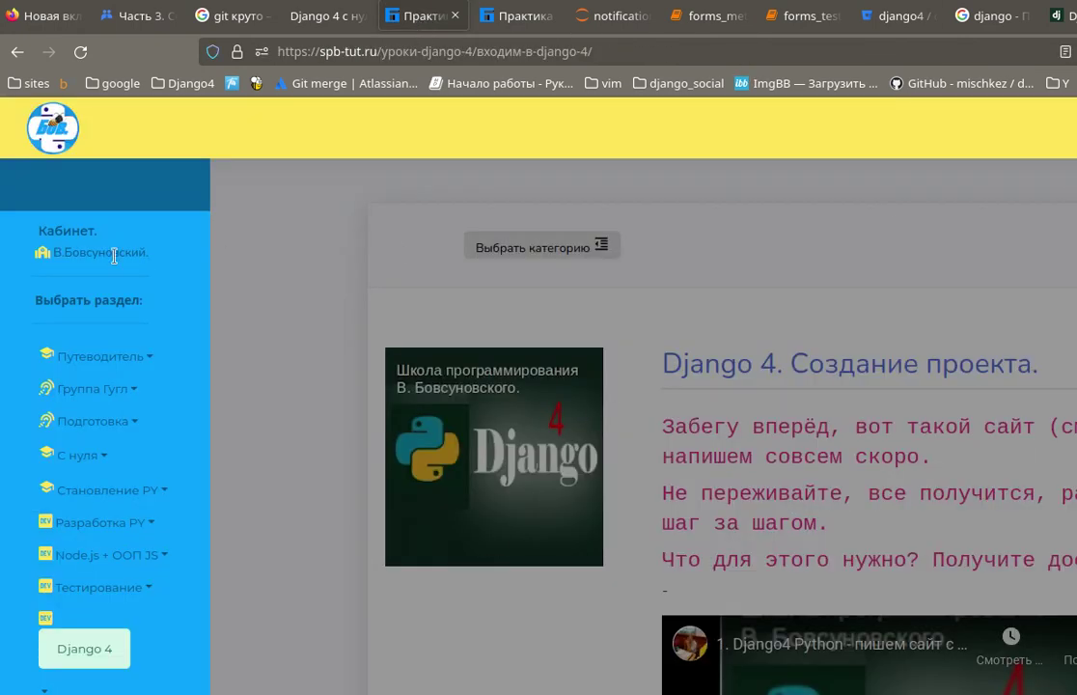
left_click(86, 461)
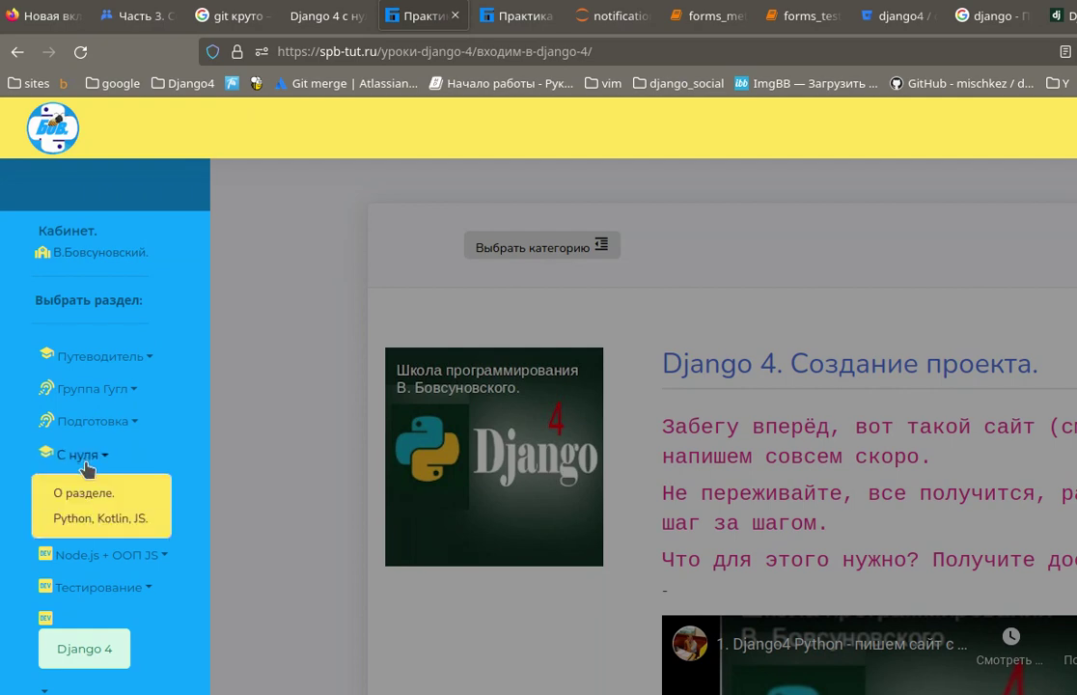
left_click(99, 517)
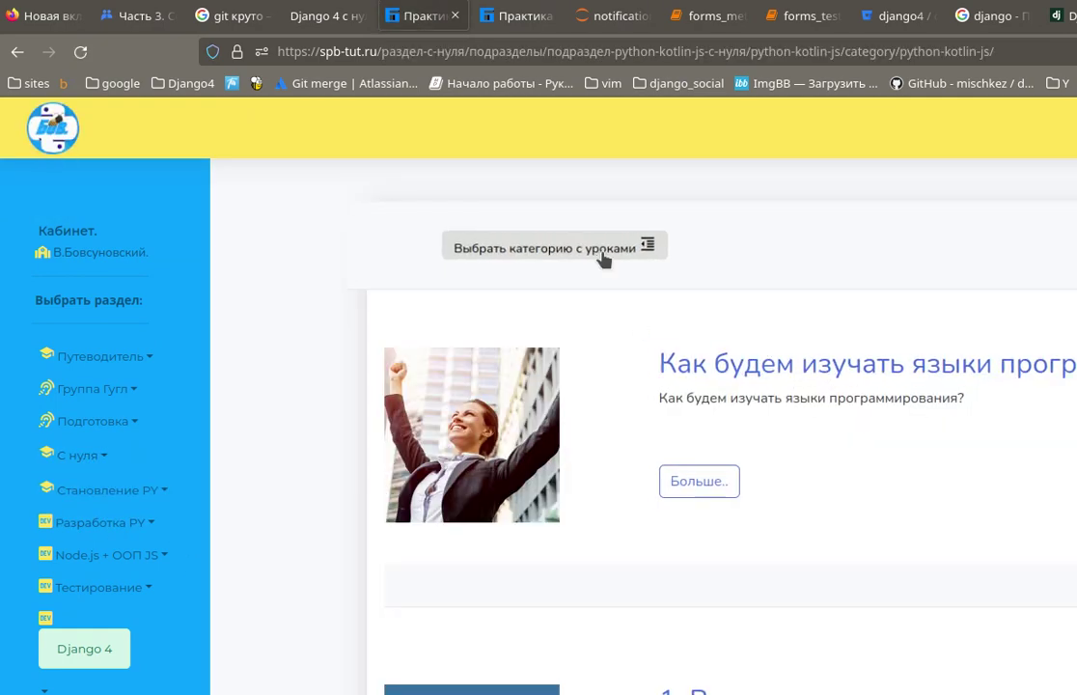
left_click(603, 250)
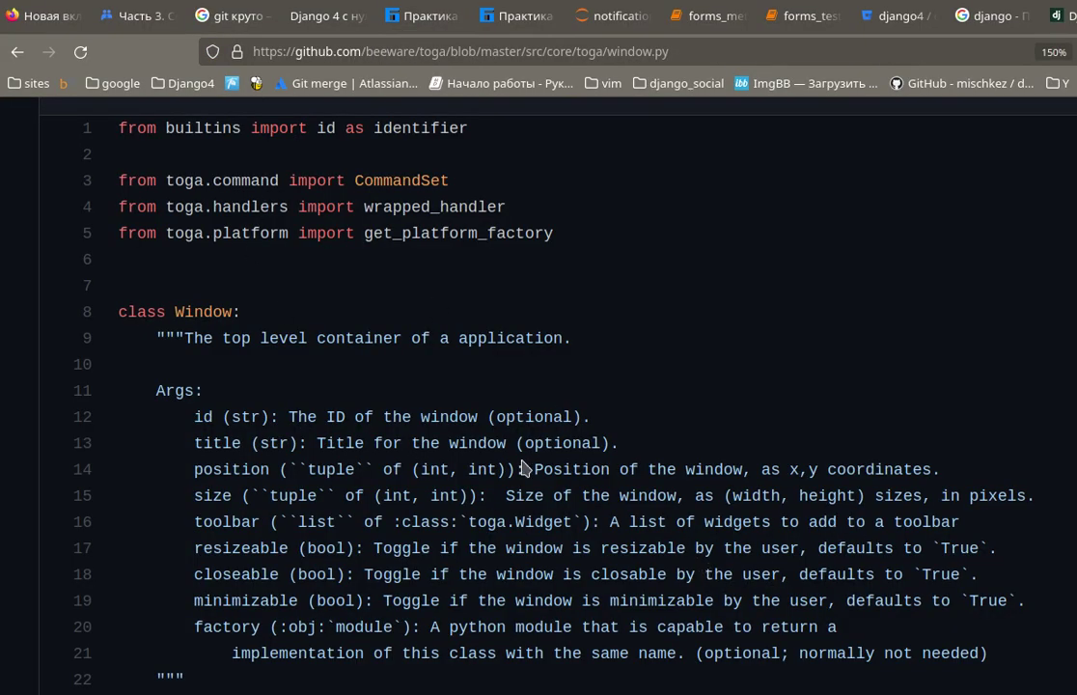
Step: Return to Toga's window.py and highlight the __init__ parameters from self through on_close=None, including the self._id line
scroll(521, 473, "down", 5)
scroll(511, 486, "up", 2)
left_click(289, 401)
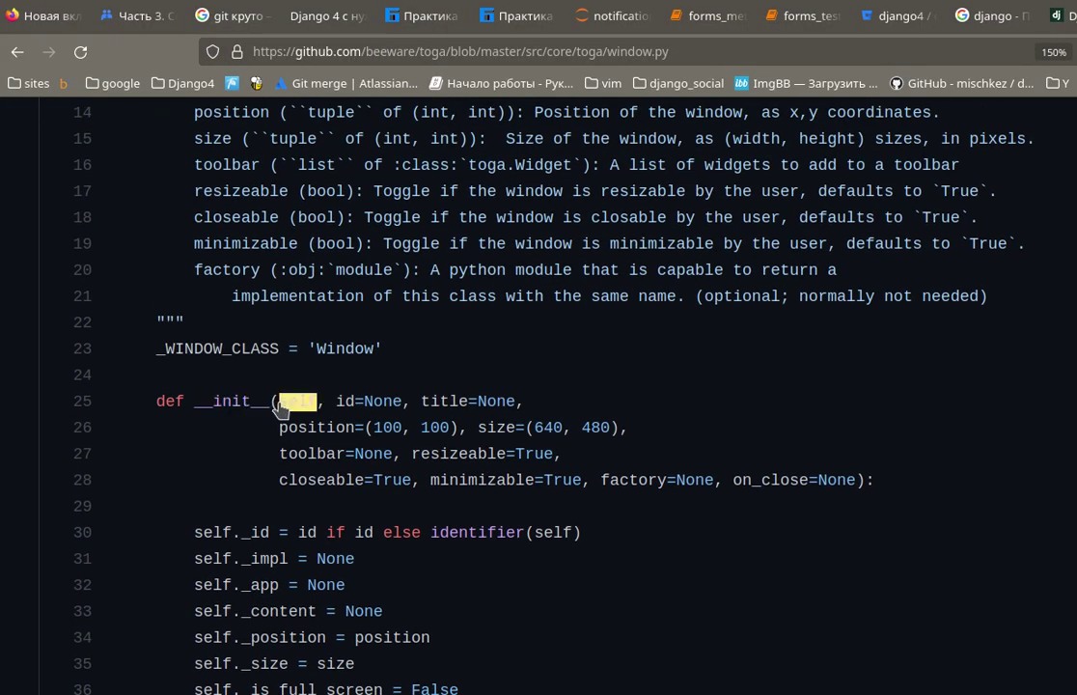
left_click_drag(281, 404, 618, 499)
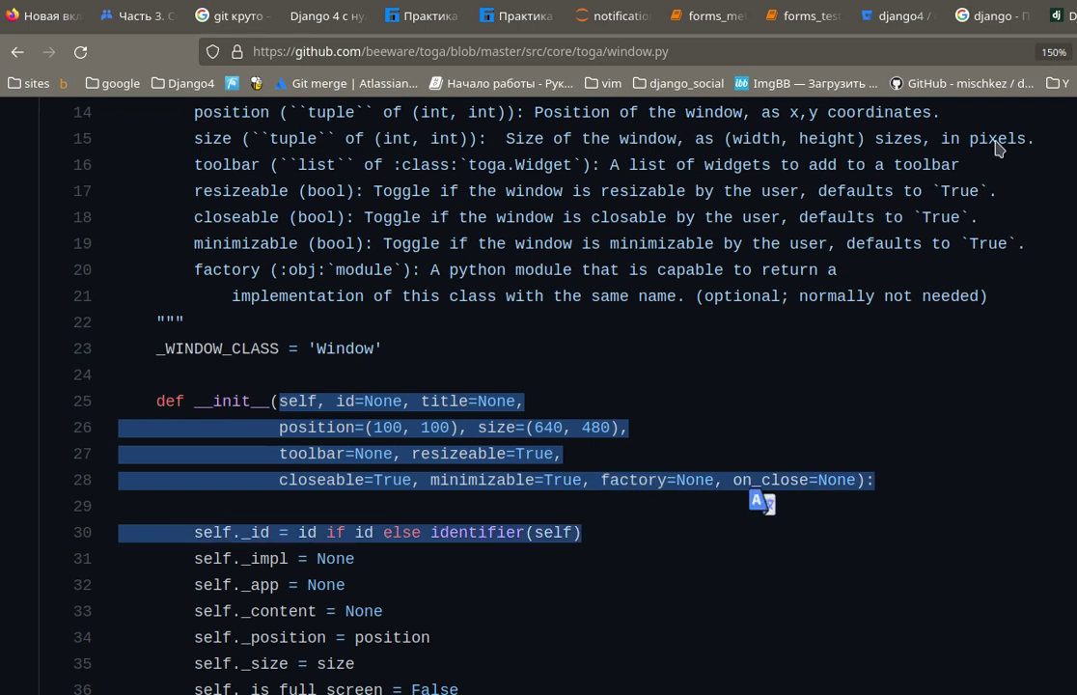
Step: Show the django4-start lesson page, then the beginning of the Django 4.0 documentation with its First steps section
left_click(510, 17)
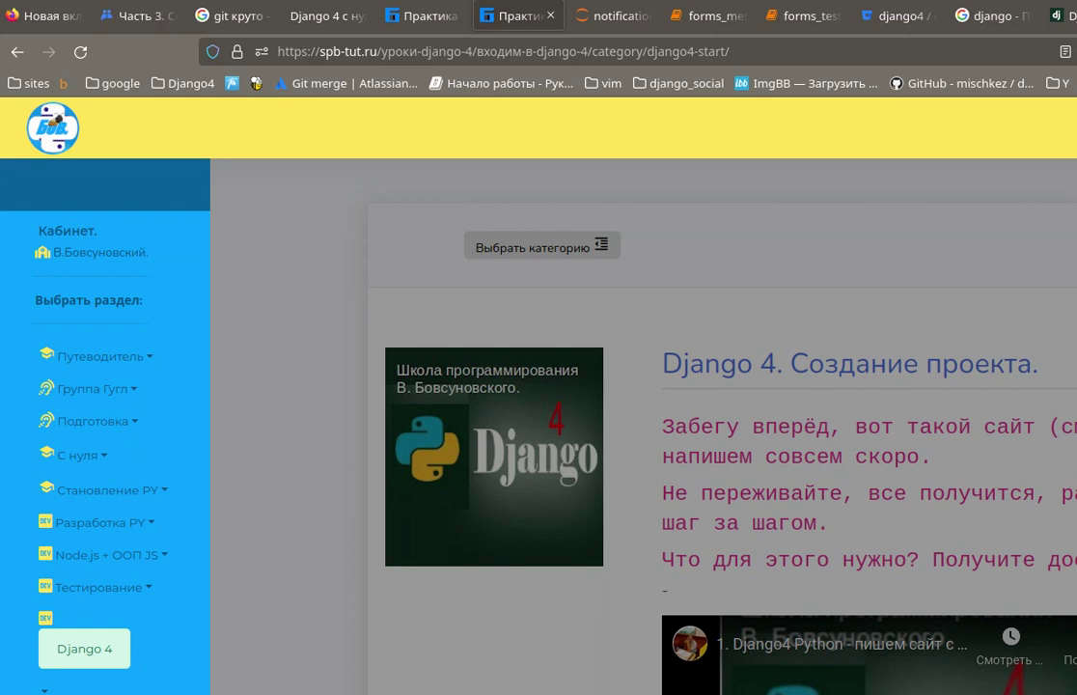
left_click(1060, 16)
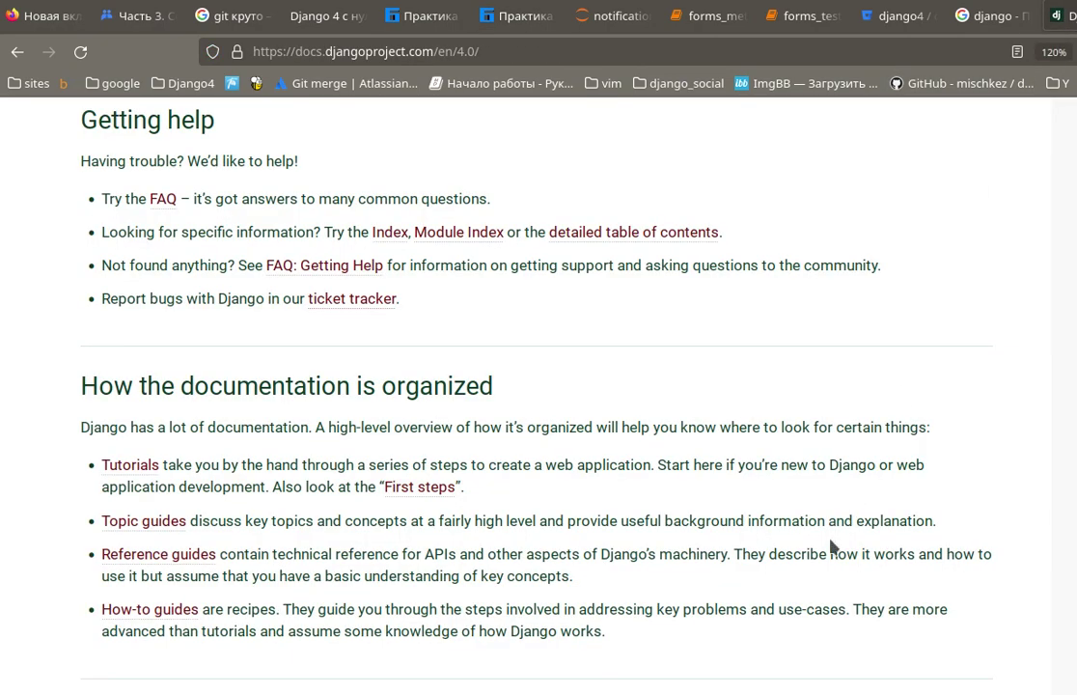
scroll(793, 586, "up", 5)
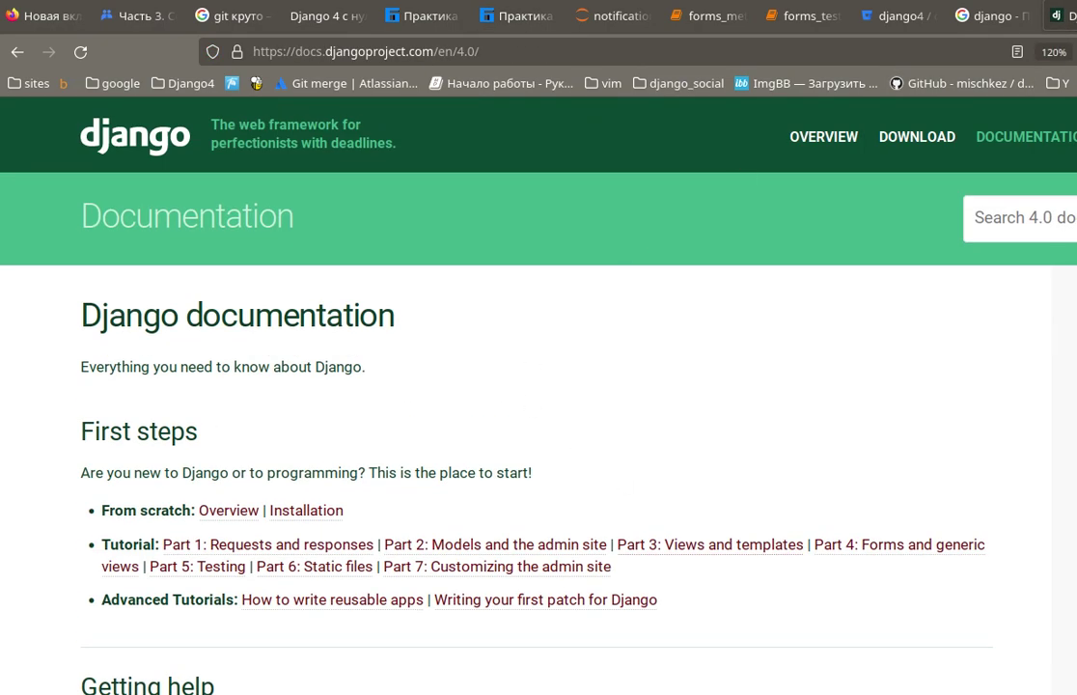
Step: Open the Django 3.2 generic display views reference in a new browser tab and examine DetailView's Ancestors (MRO) and Method Flowchart
key("ctrl+t")
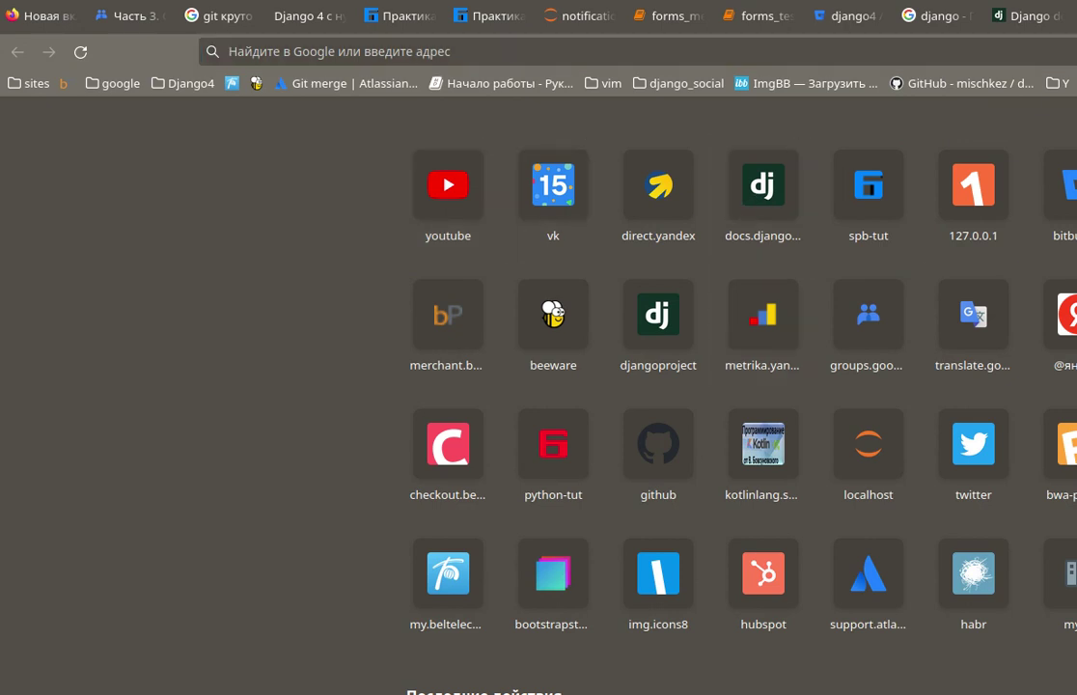
left_click(730, 193)
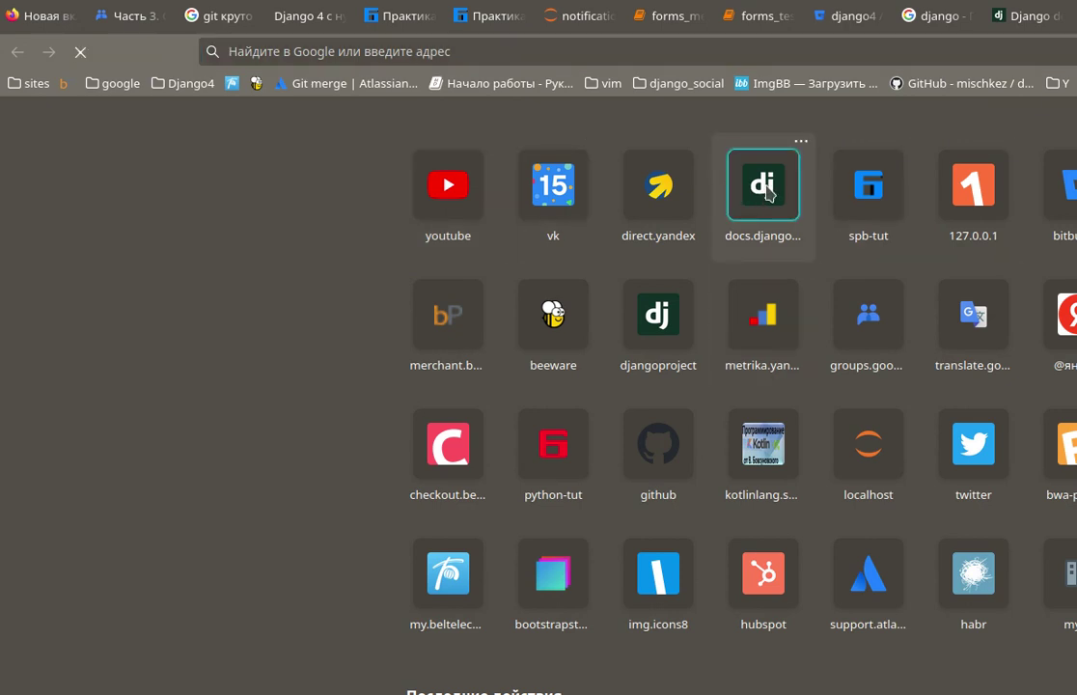
scroll(479, 464, "down", 5)
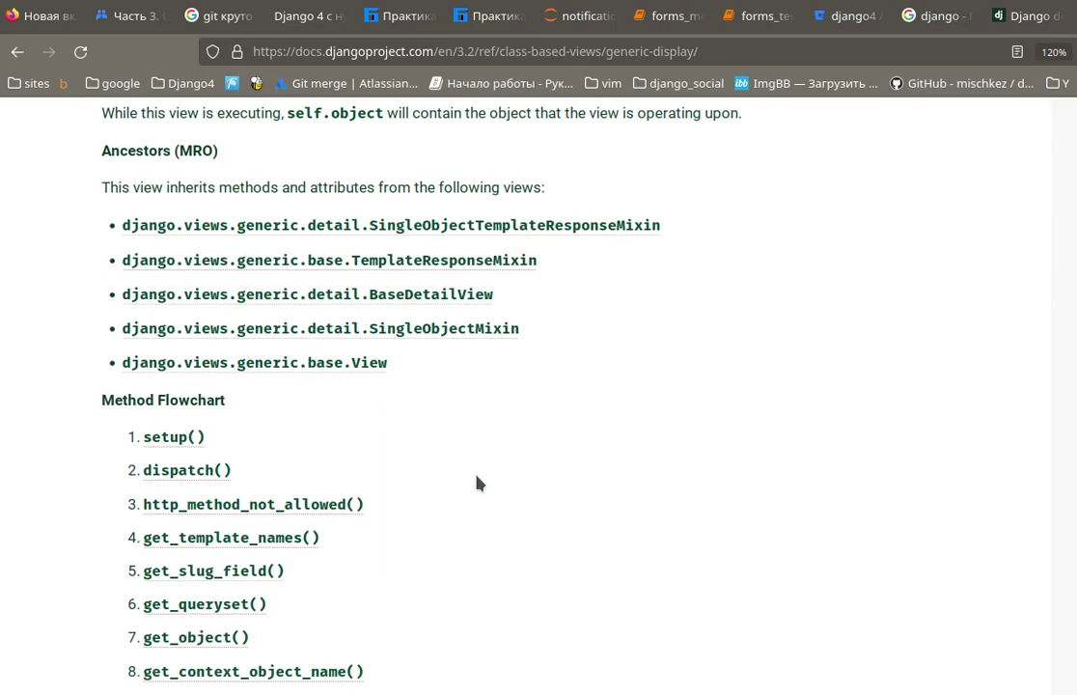
scroll(468, 497, "down", 5)
scroll(469, 579, "up", 6)
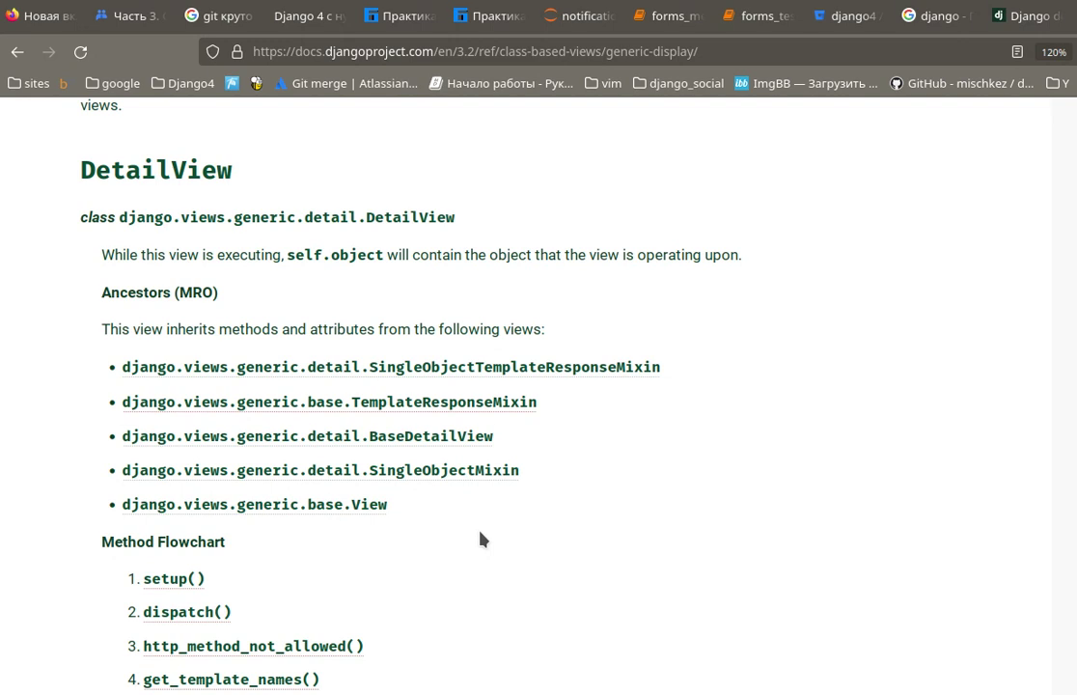
scroll(347, 545, "down", 3)
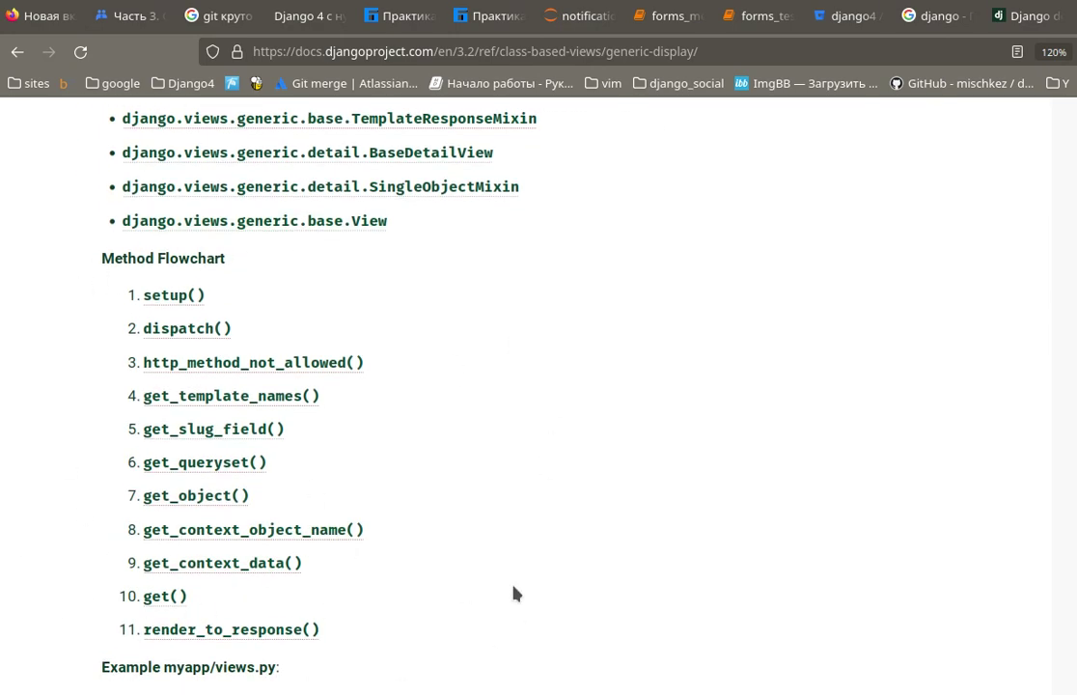
scroll(509, 597, "up", 3)
scroll(503, 578, "down", 2)
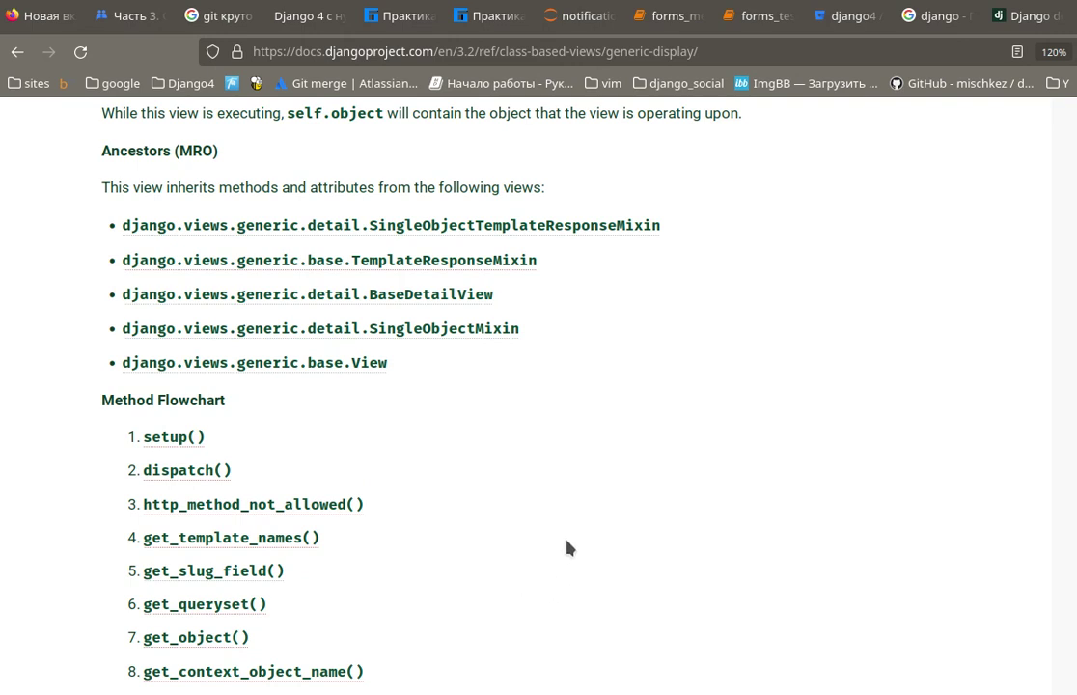
scroll(209, 221, "down", 2)
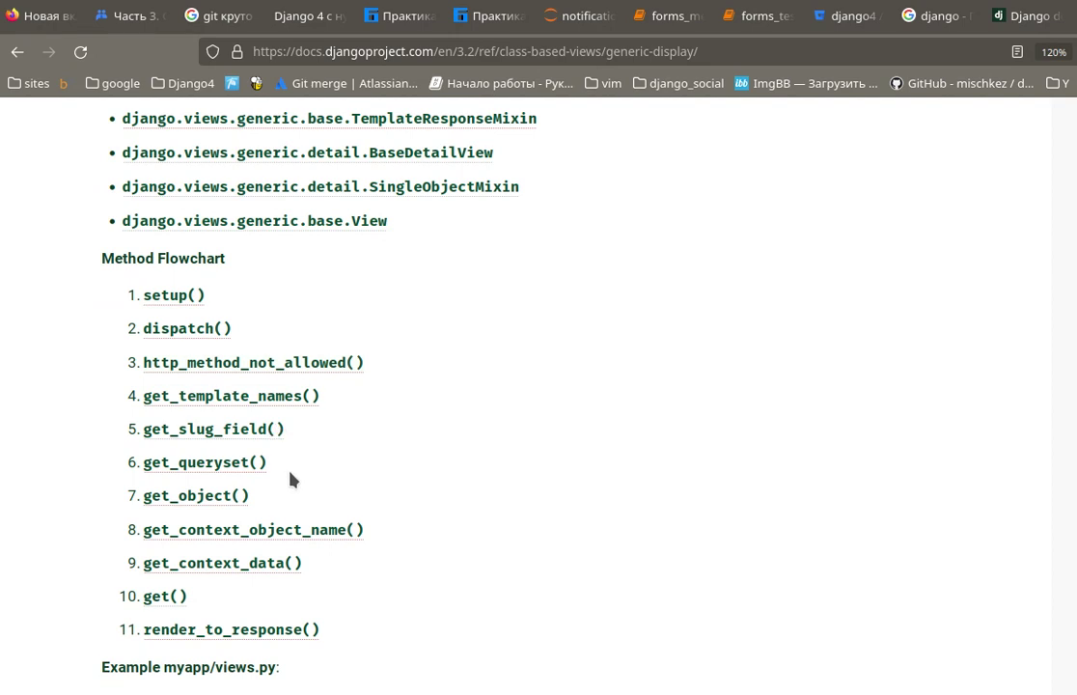